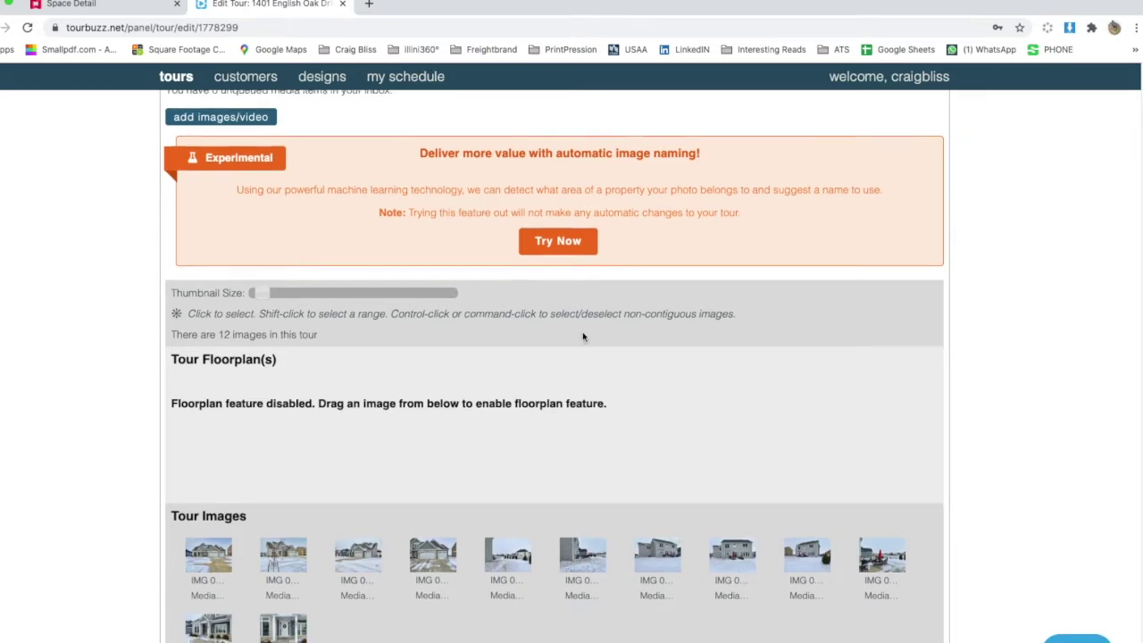
# Step: Look through the tour's existing images, flyer, music and tour link sections
pyautogui.scroll(-12, 582, 331)
pyautogui.scroll(-20, 582, 332)
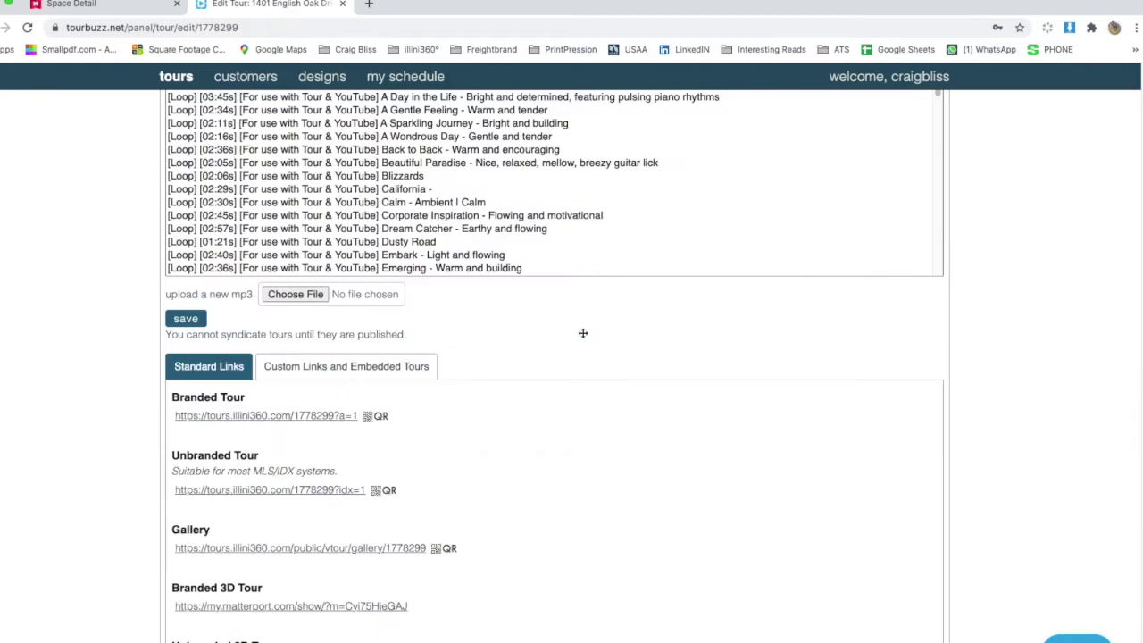
pyautogui.scroll(20, 583, 332)
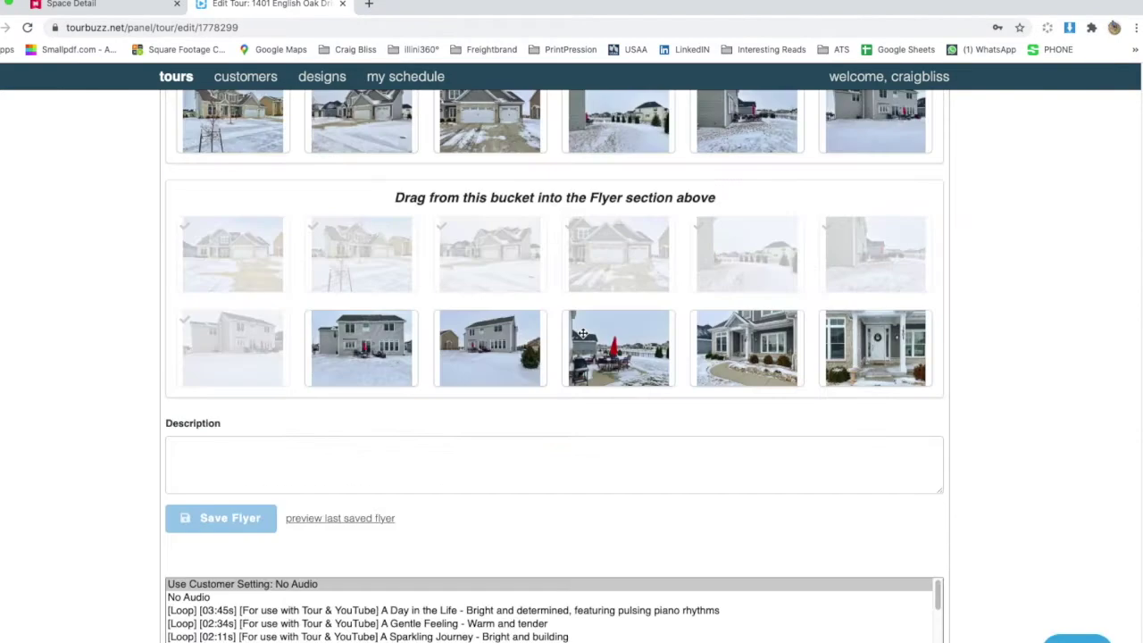
pyautogui.scroll(10, 583, 333)
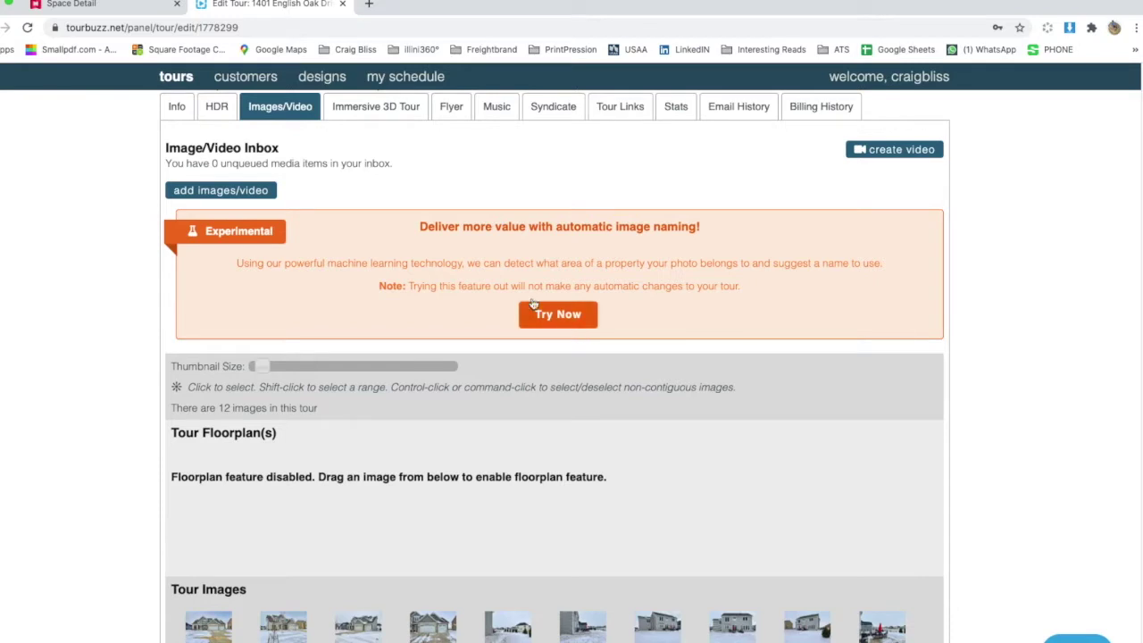
pyautogui.scroll(-4, 409, 354)
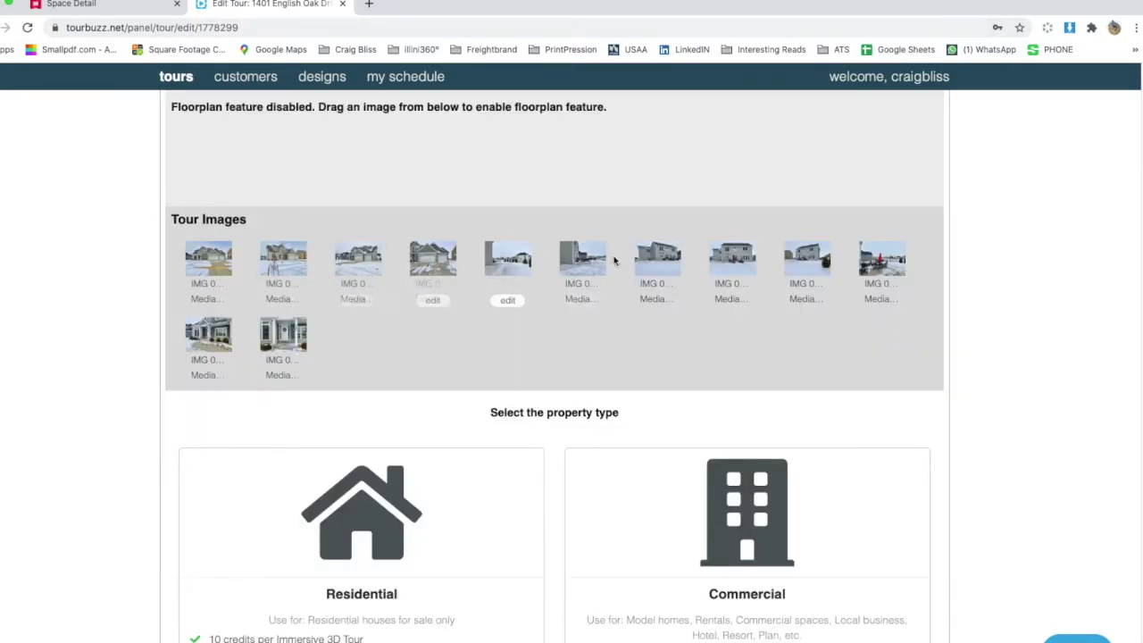
pyautogui.scroll(2, 211, 357)
pyautogui.scroll(2, 210, 359)
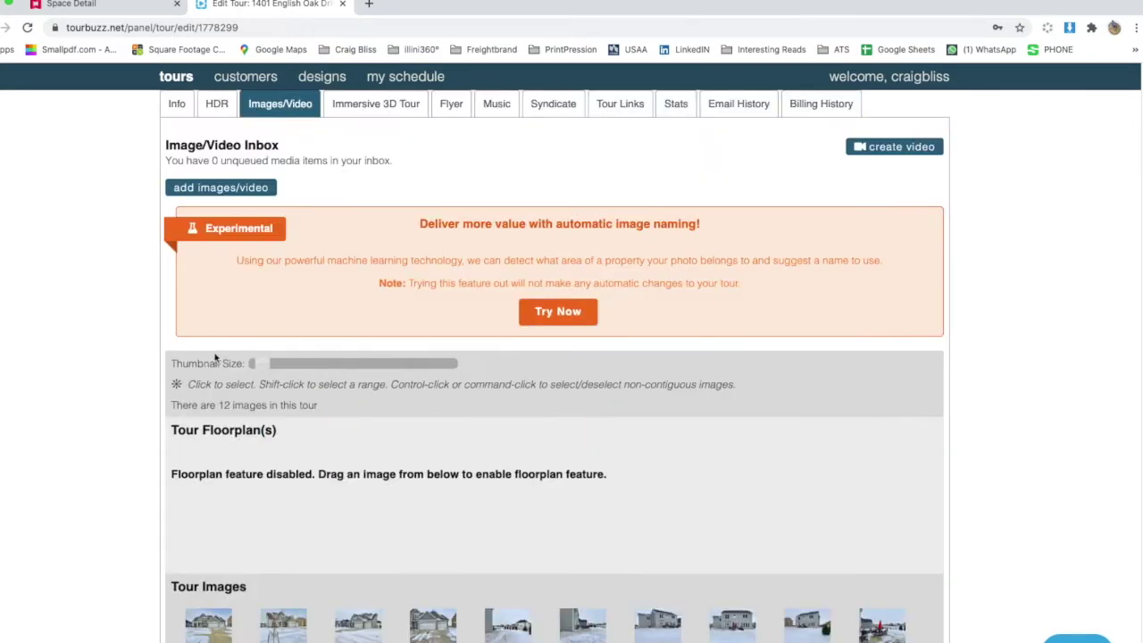
# Step: Open the tour's add images/video page and upload the selected interior JPEG photos from the folder window behind the browser
pyautogui.moveTo(449, 4); pyautogui.dragTo(583, 4)
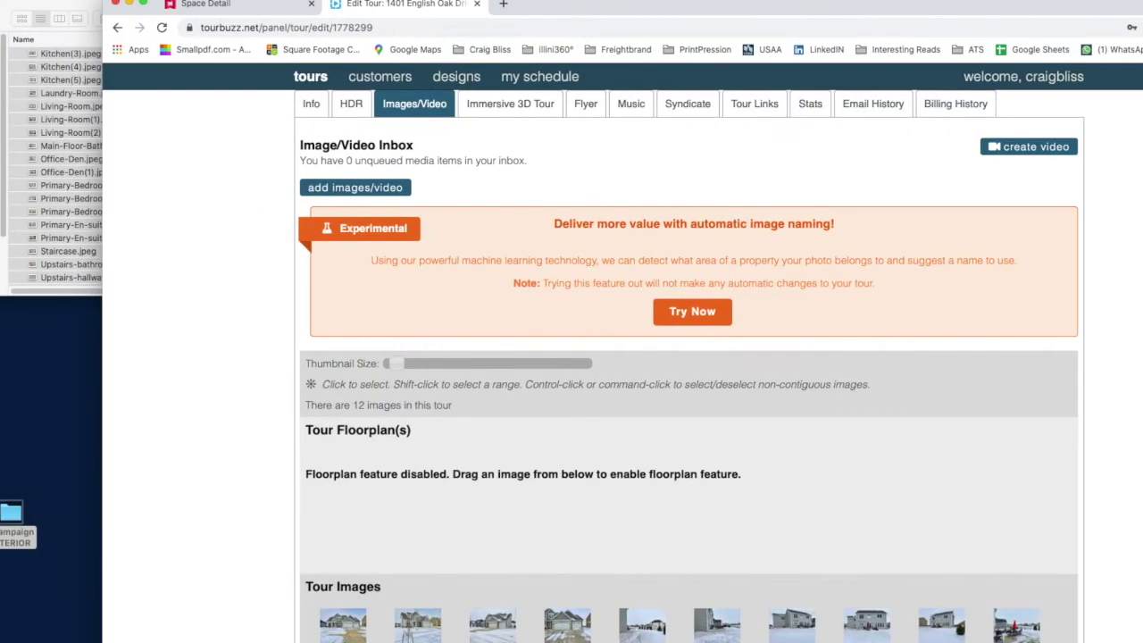
pyautogui.click(35, 39)
pyautogui.click(479, 175)
pyautogui.click(393, 189)
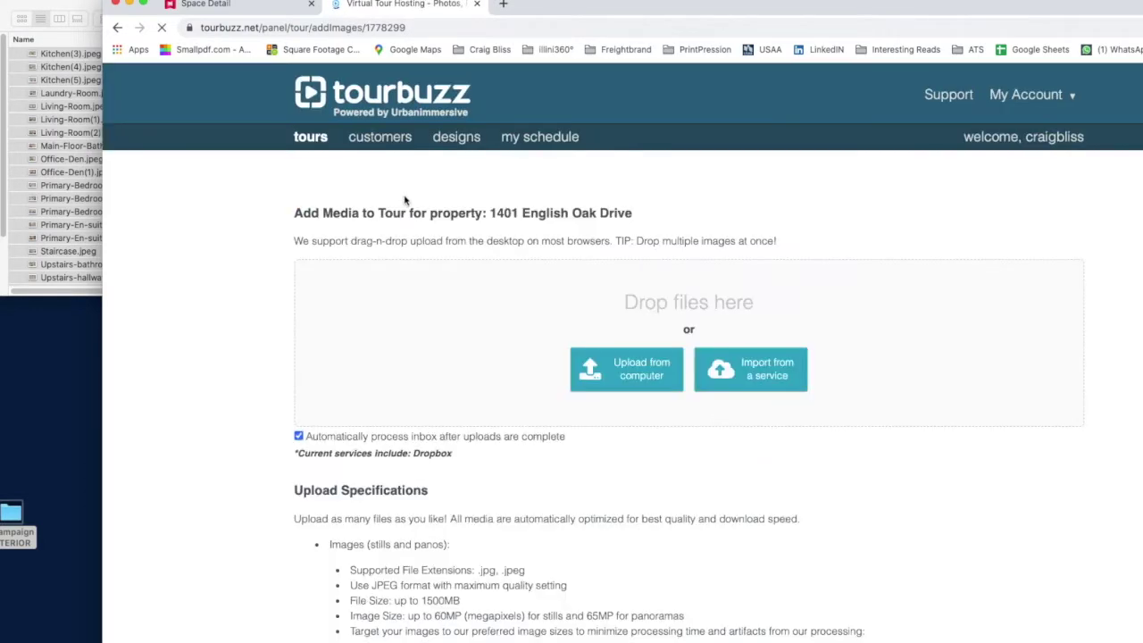
pyautogui.scroll(-3, 489, 302)
pyautogui.moveTo(90, 189); pyautogui.dragTo(545, 214)
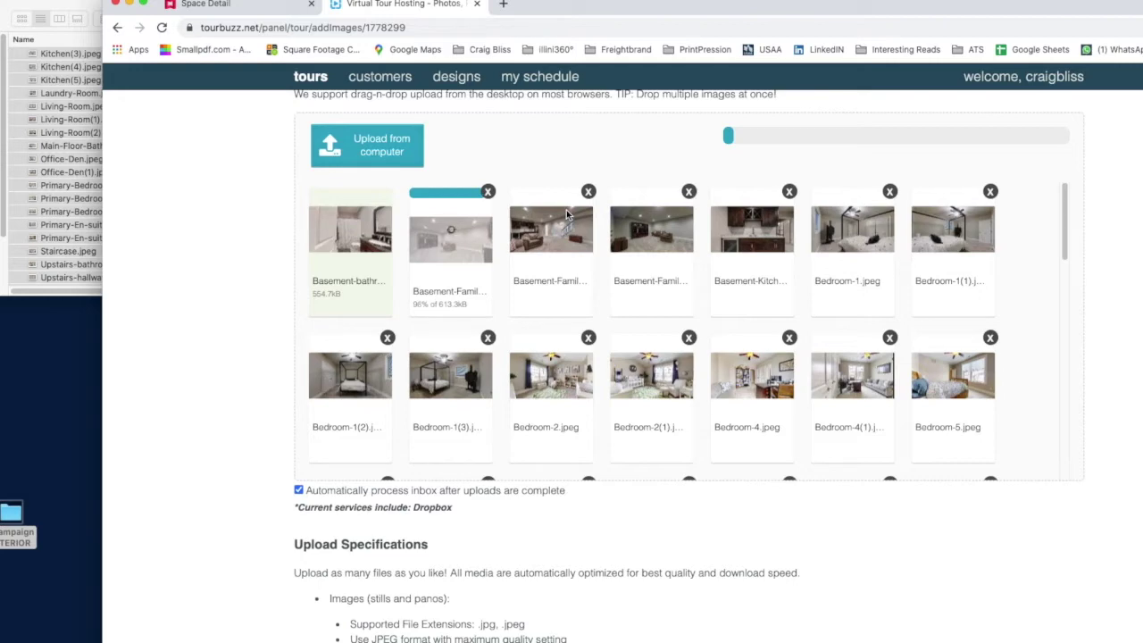
# Step: Review the queued photos and the upload specifications for still images and panoramas
pyautogui.scroll(-3, 531, 479)
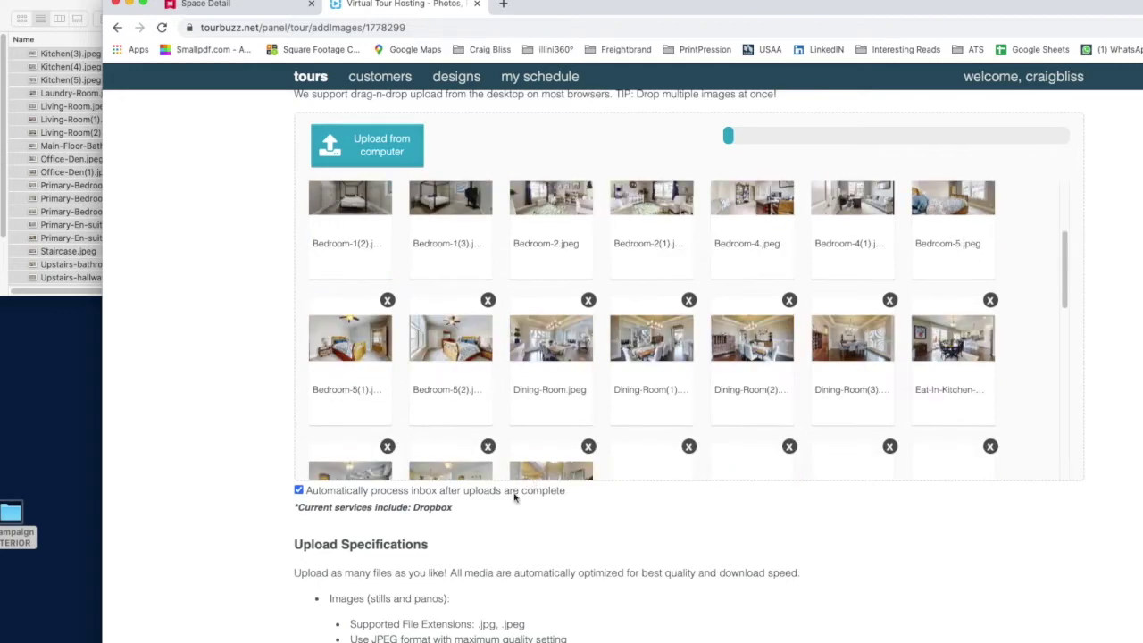
pyautogui.scroll(-5, 514, 498)
pyautogui.click(294, 262)
pyautogui.moveTo(294, 261); pyautogui.dragTo(973, 492)
pyautogui.scroll(-3, 971, 492)
pyautogui.scroll(4, 629, 493)
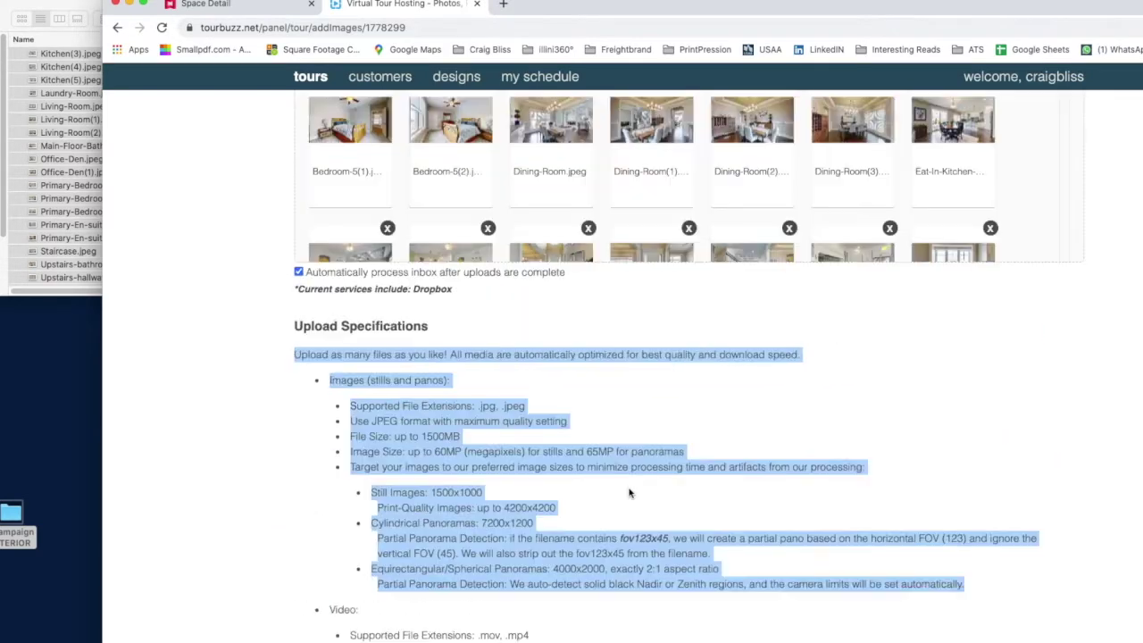
pyautogui.click(493, 415)
# Step: Check the upload progress of the interior photos throughout the upload queue
pyautogui.scroll(4, 451, 420)
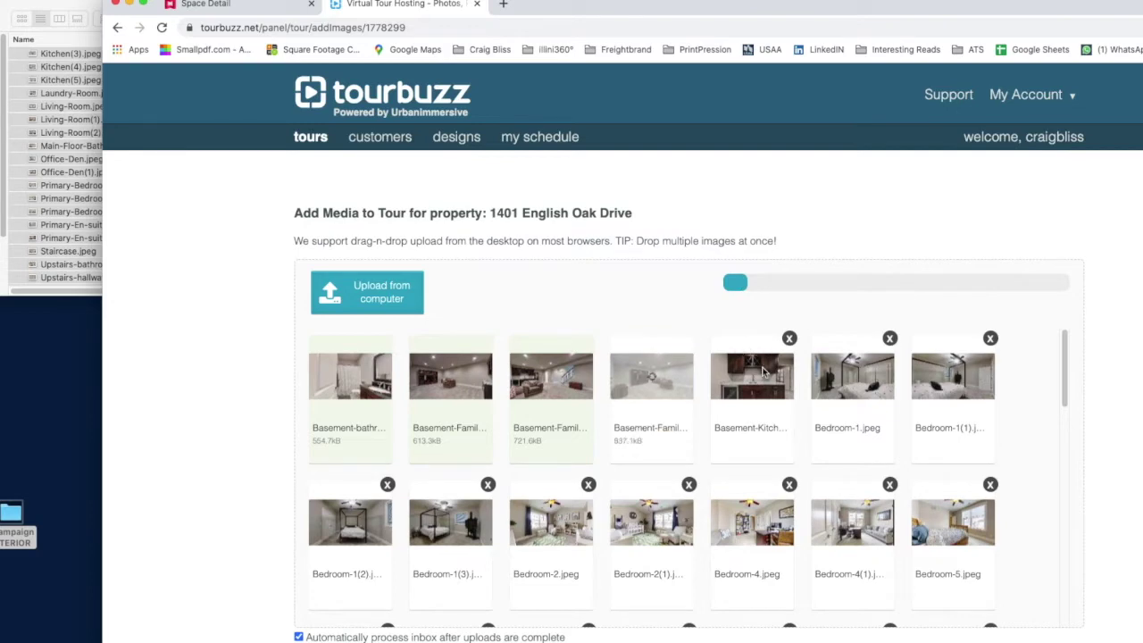
pyautogui.scroll(-10, 802, 402)
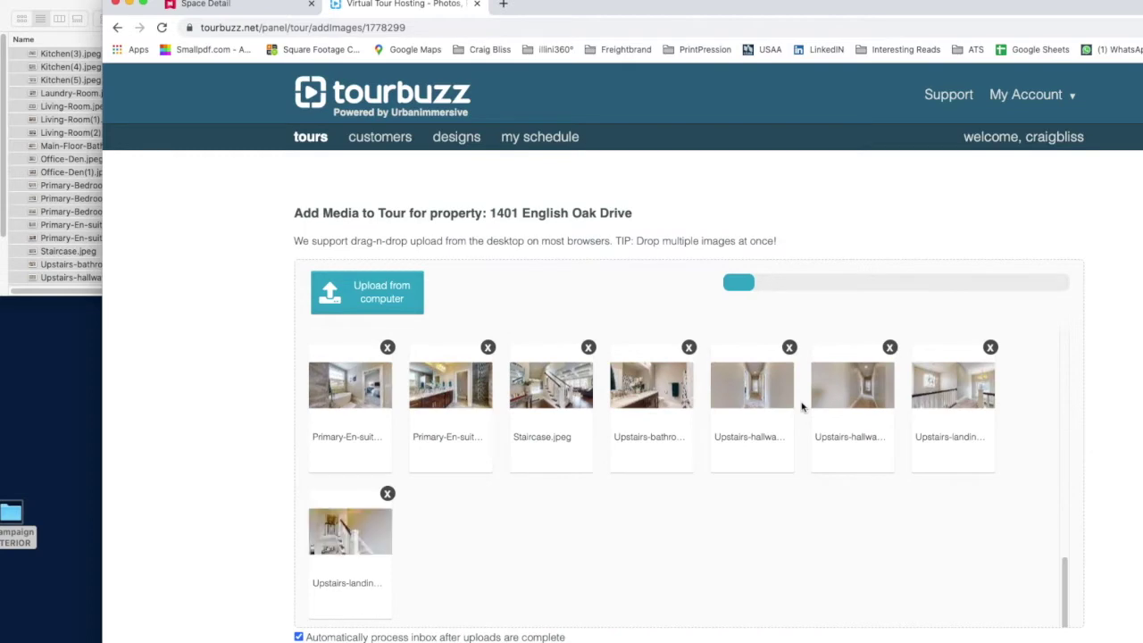
pyautogui.scroll(10, 802, 407)
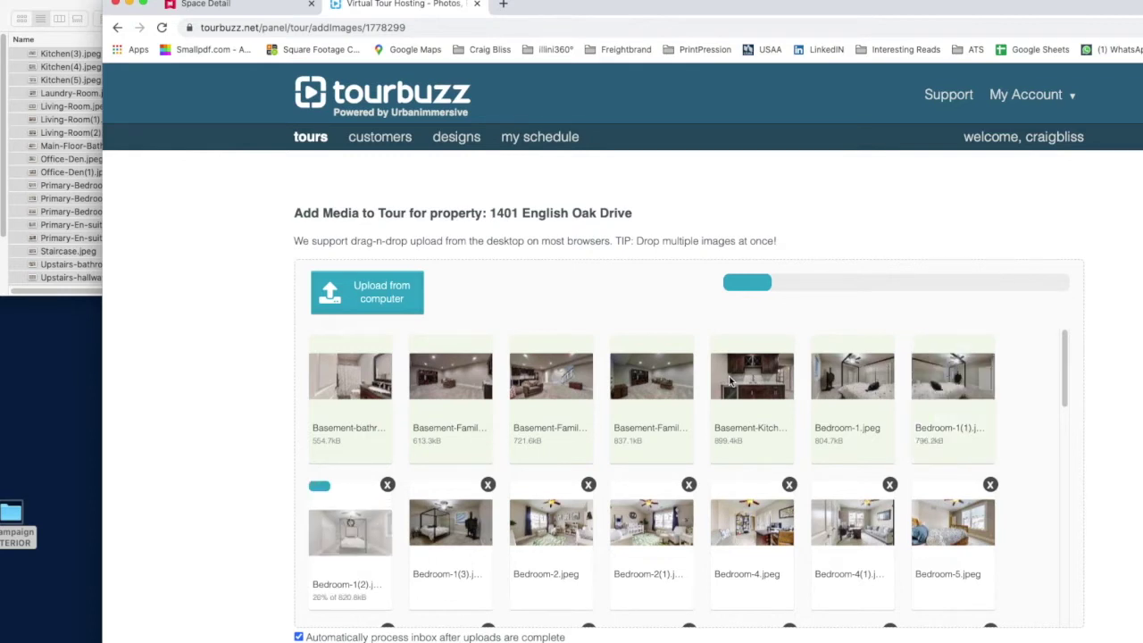
pyautogui.scroll(-2, 692, 335)
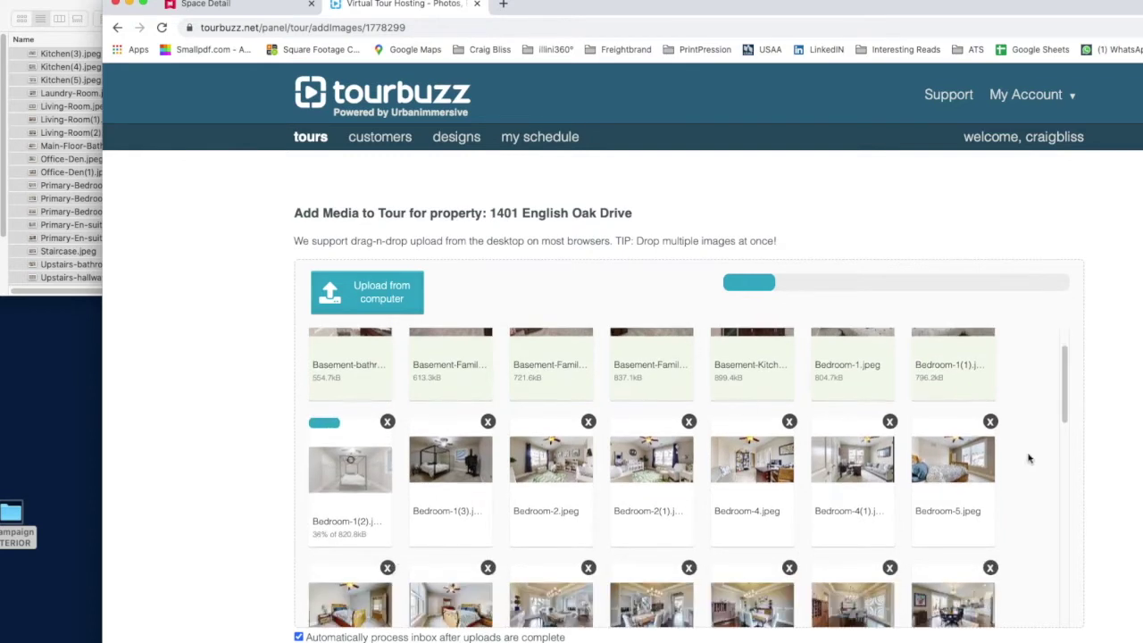
pyautogui.scroll(-5, 1113, 464)
pyautogui.scroll(1, 701, 325)
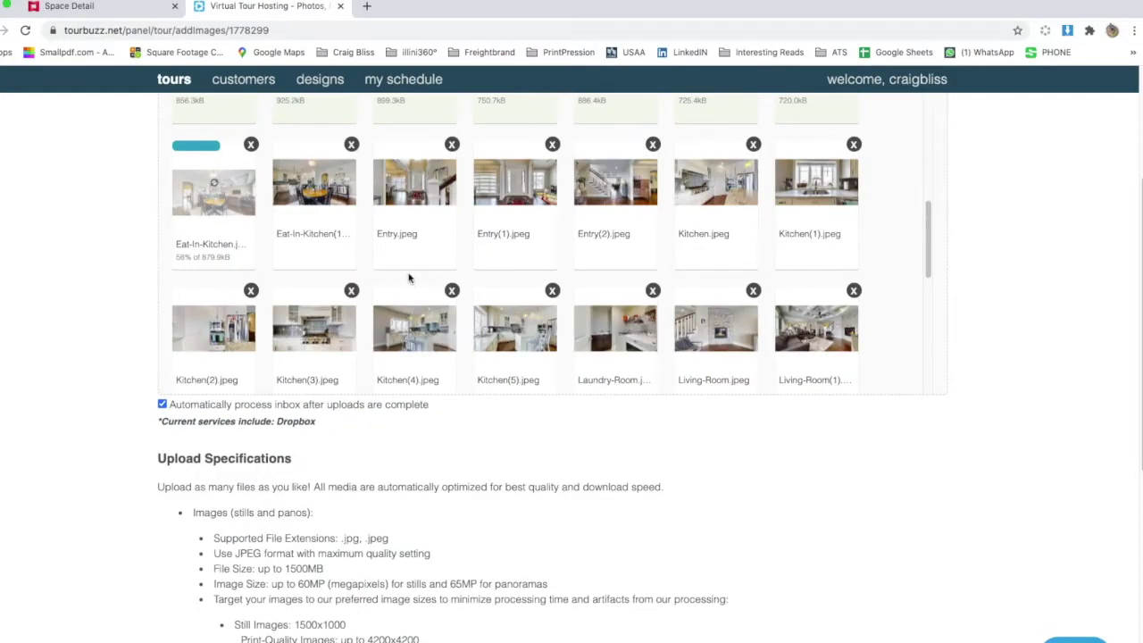
pyautogui.scroll(3, 413, 284)
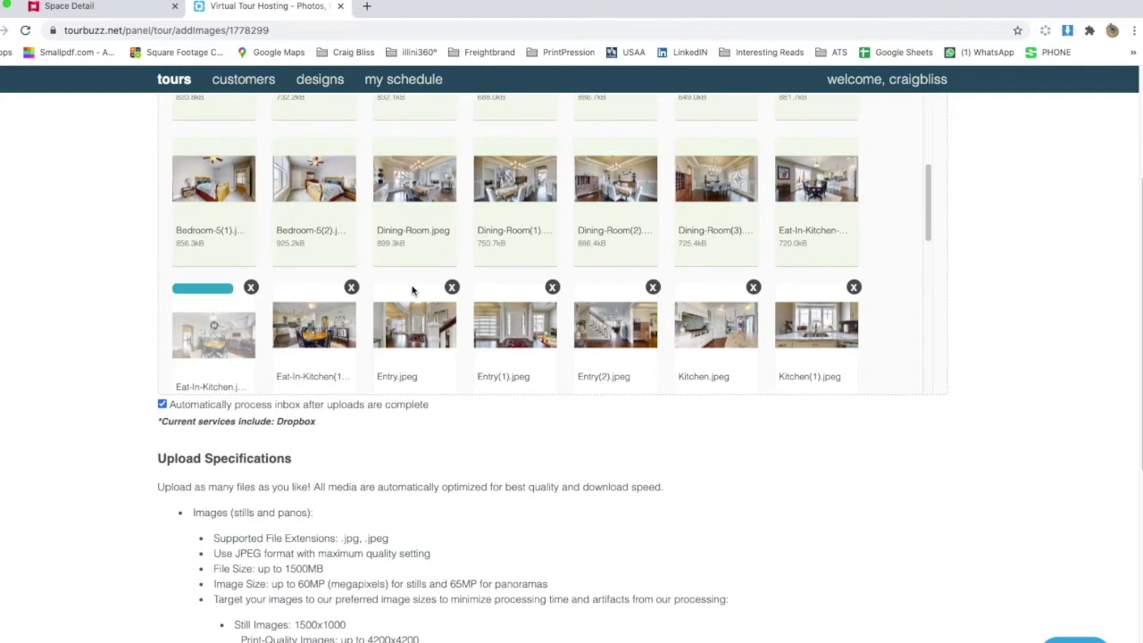
pyautogui.scroll(6, 413, 290)
pyautogui.scroll(-10, 413, 289)
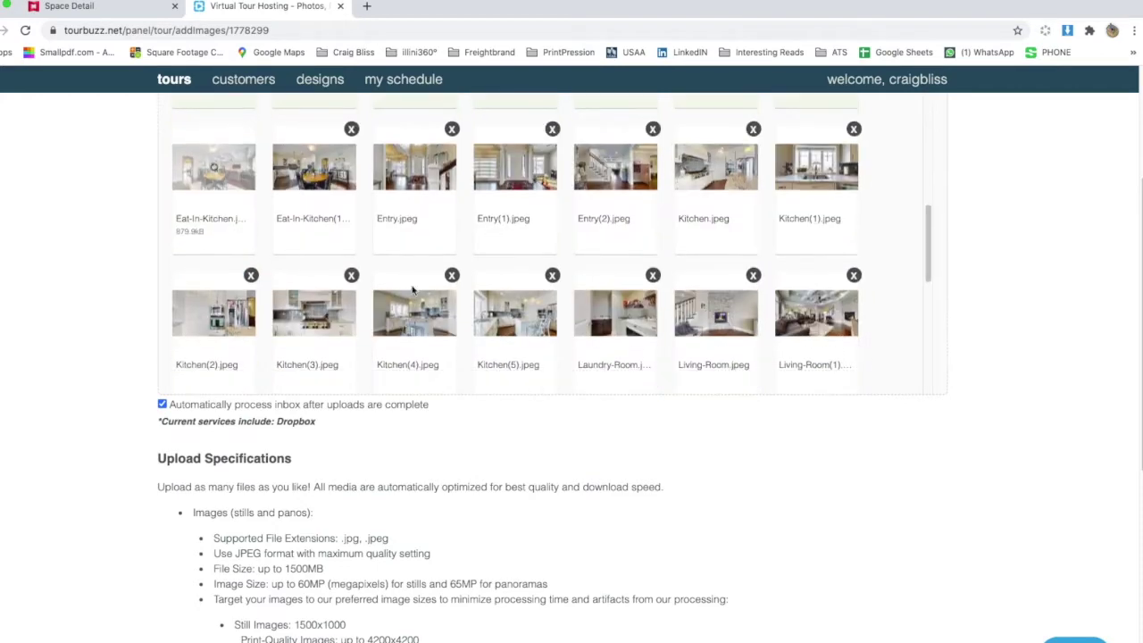
pyautogui.scroll(-2, 413, 290)
pyautogui.scroll(5, 412, 289)
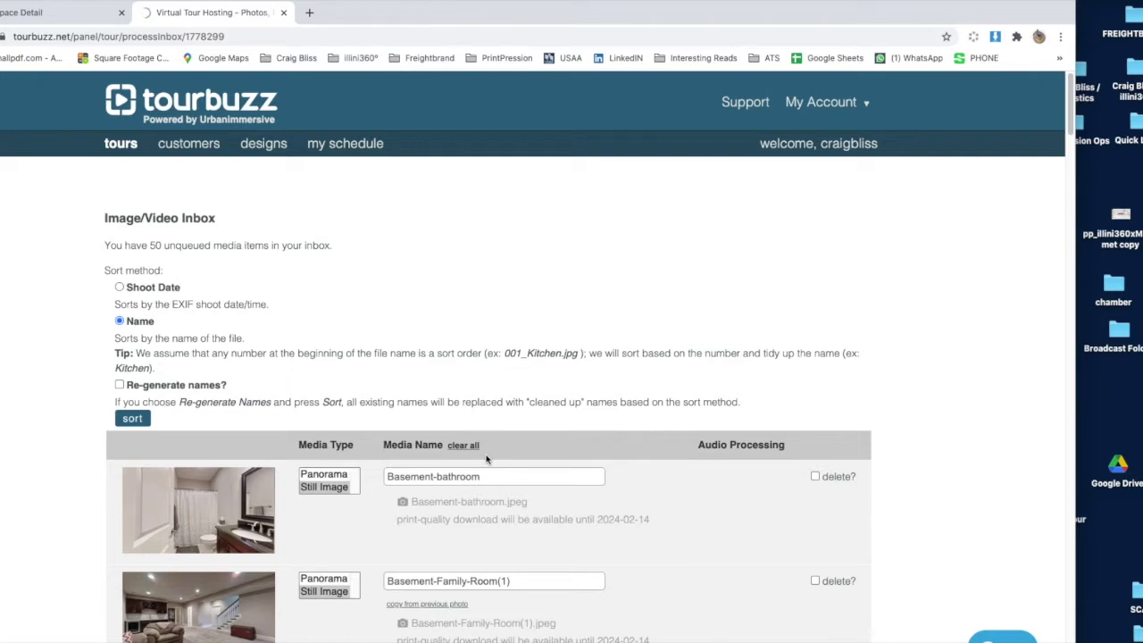
# Step: Review the media inbox and the background processing status, and return to the tour page
pyautogui.scroll(-3, 487, 459)
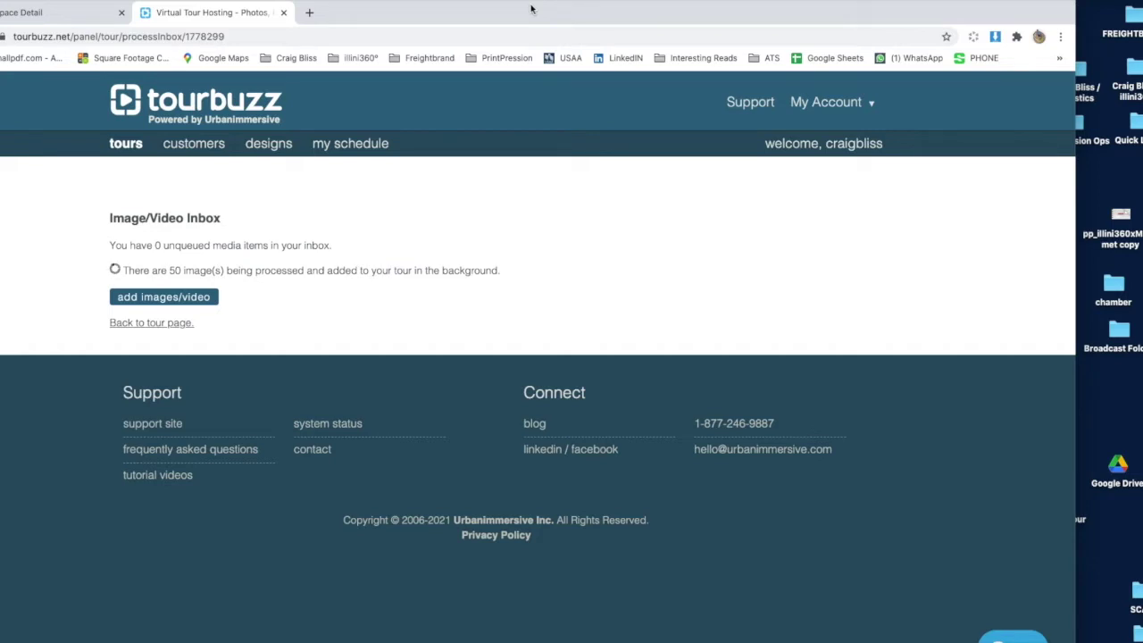
pyautogui.moveTo(126, 271); pyautogui.dragTo(401, 275)
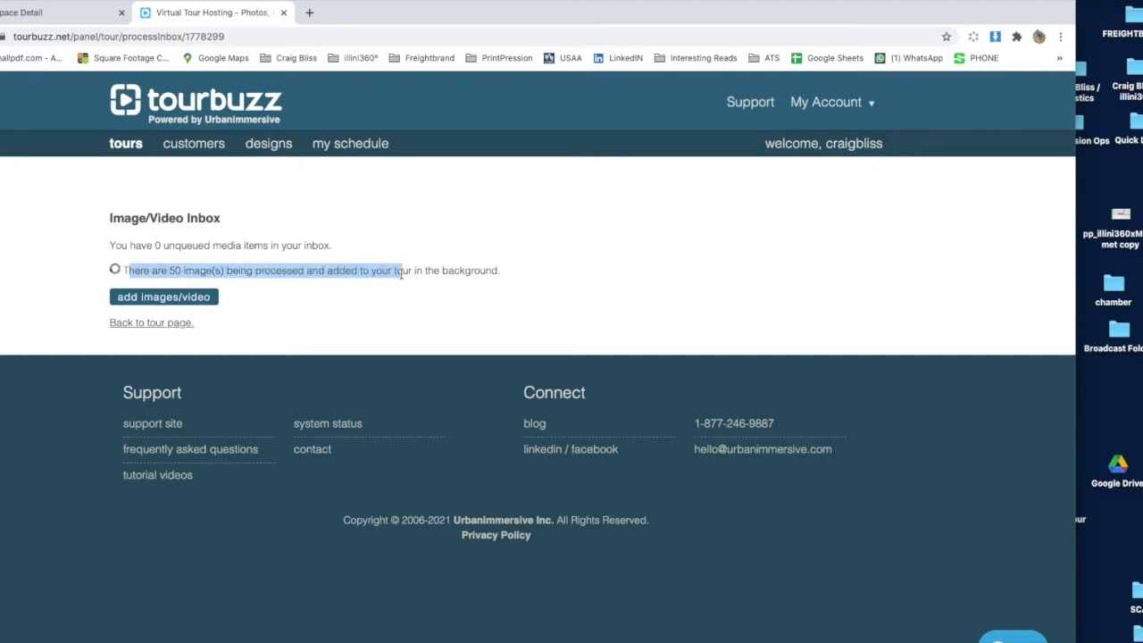
pyautogui.click(177, 326)
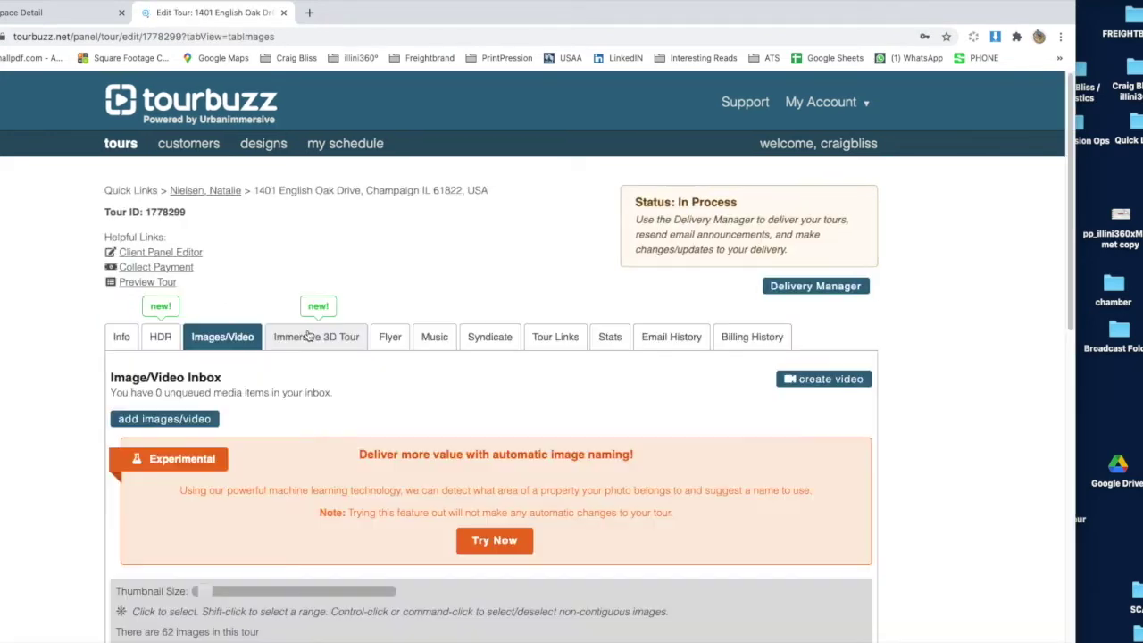
# Step: Move the Entry(1) and Entry(2) photos in Tour Images directly after the front door exterior photo
pyautogui.scroll(-5, 306, 332)
pyautogui.scroll(-4, 294, 482)
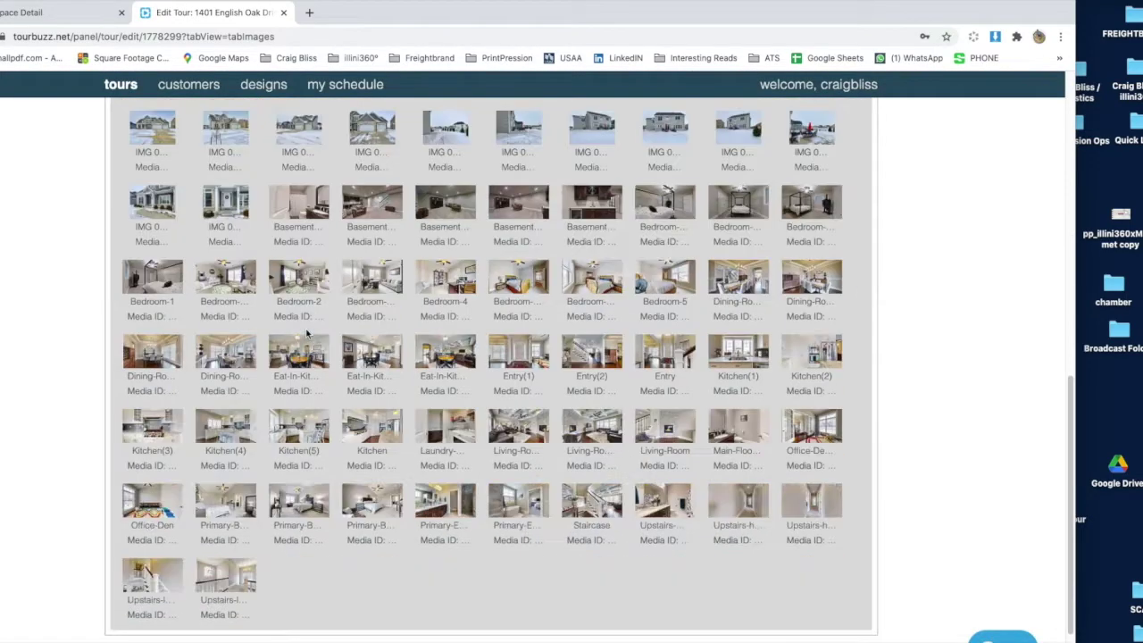
pyautogui.scroll(2, 285, 473)
pyautogui.scroll(-1, 262, 496)
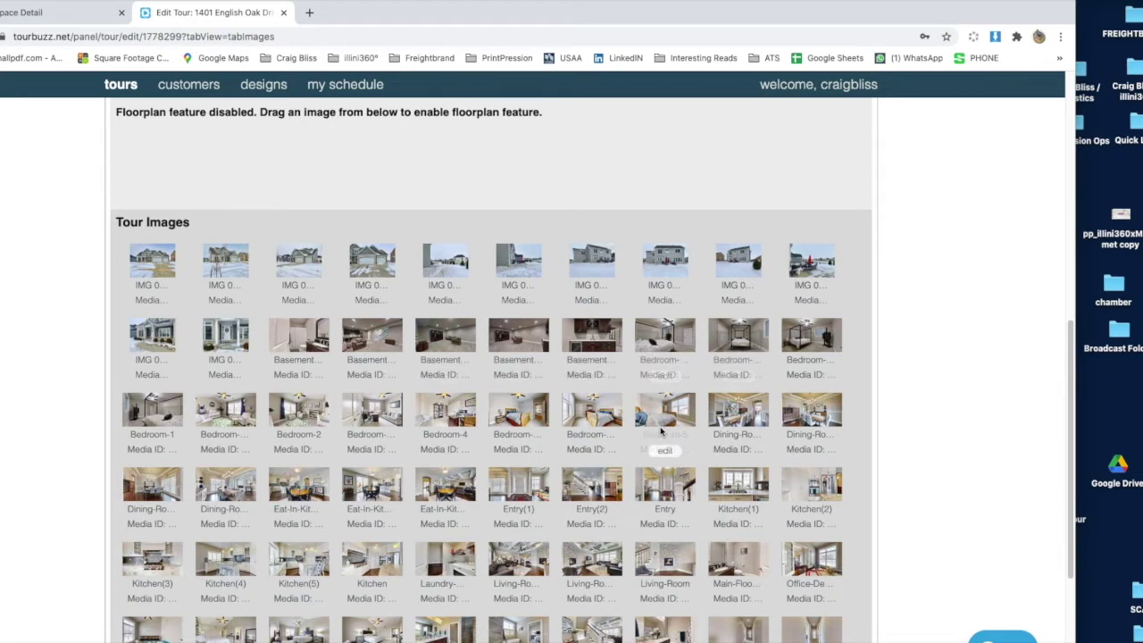
pyautogui.scroll(-1, 661, 433)
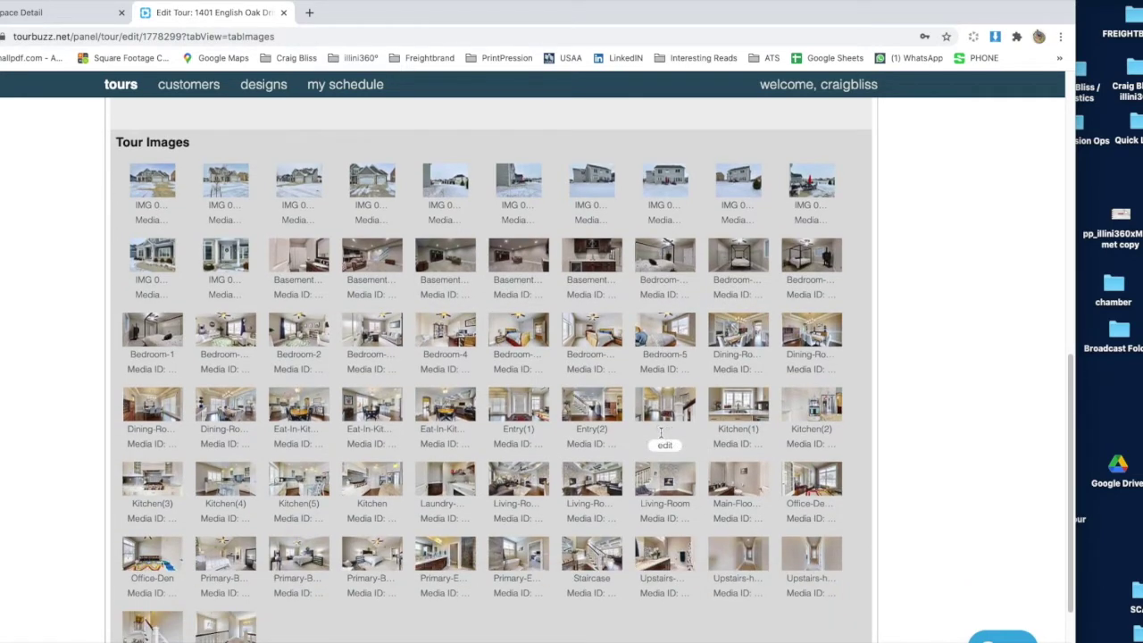
pyautogui.scroll(1, 439, 451)
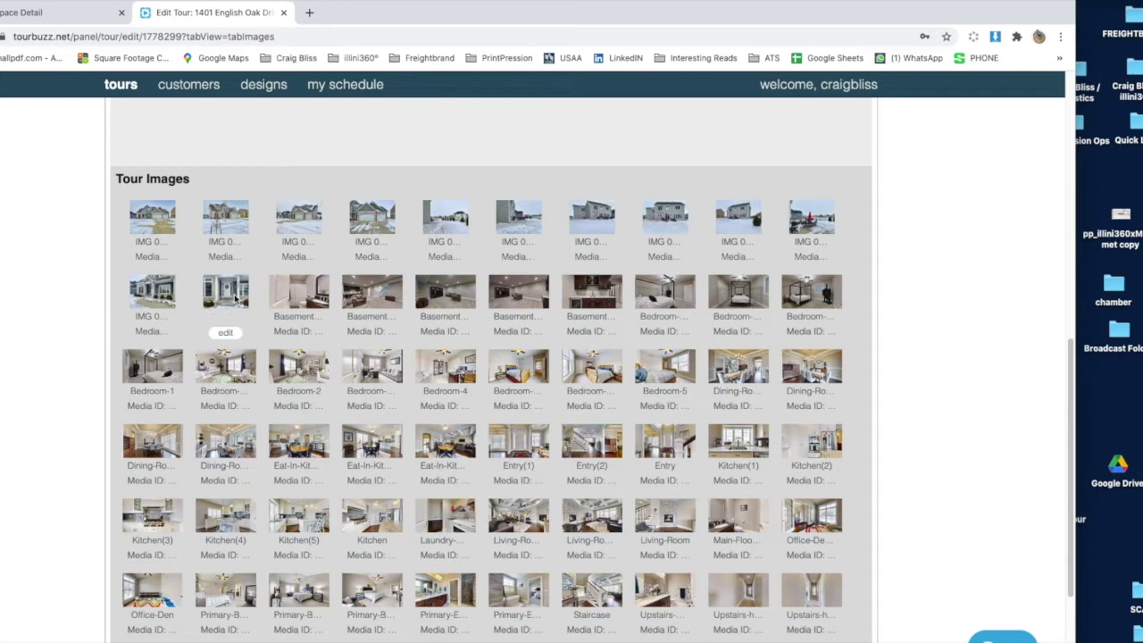
pyautogui.click(518, 442)
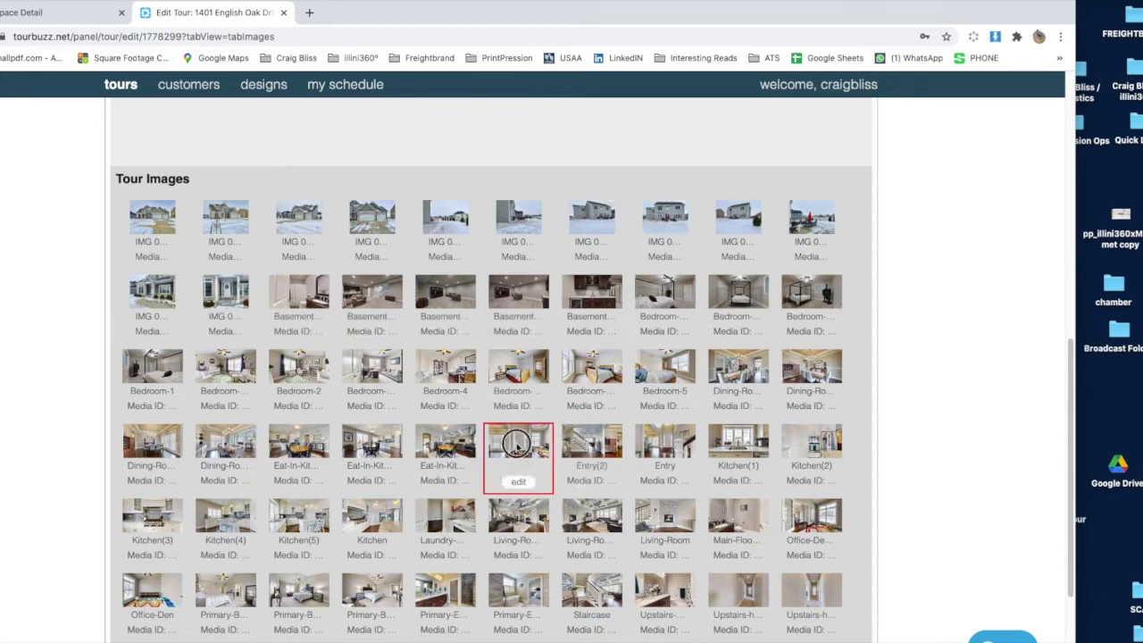
pyautogui.keyDown('ctrl'); pyautogui.click(576, 443); pyautogui.keyUp('ctrl')
pyautogui.moveTo(503, 455); pyautogui.dragTo(294, 305)
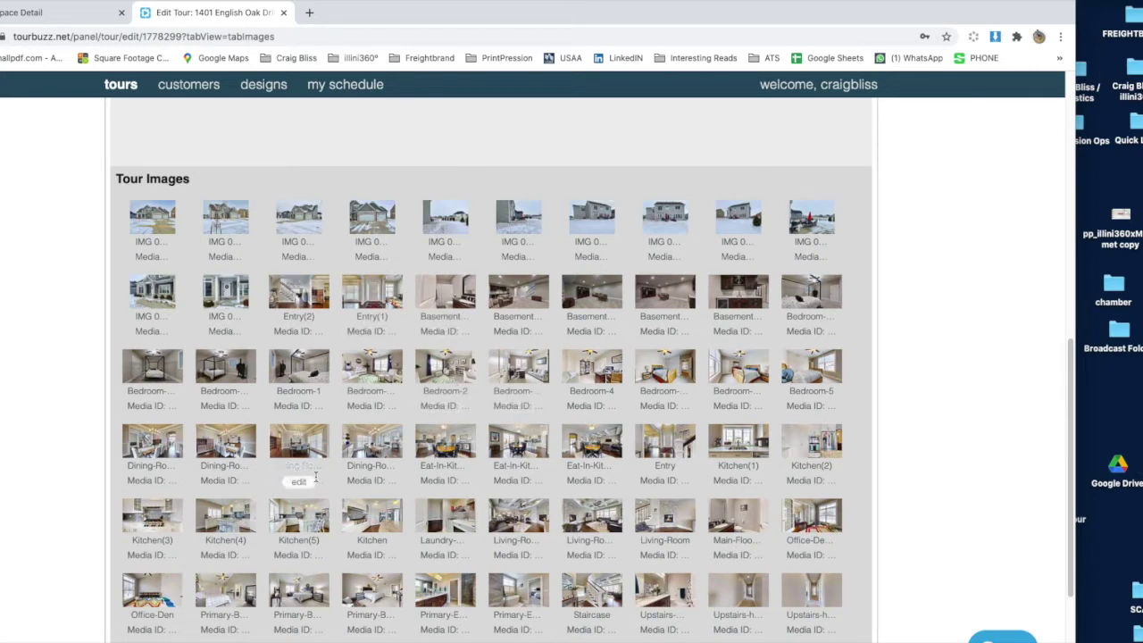
# Step: Move the three living room photos after the entry photos, placing Living-Room in the middle of the three
pyautogui.click(527, 534)
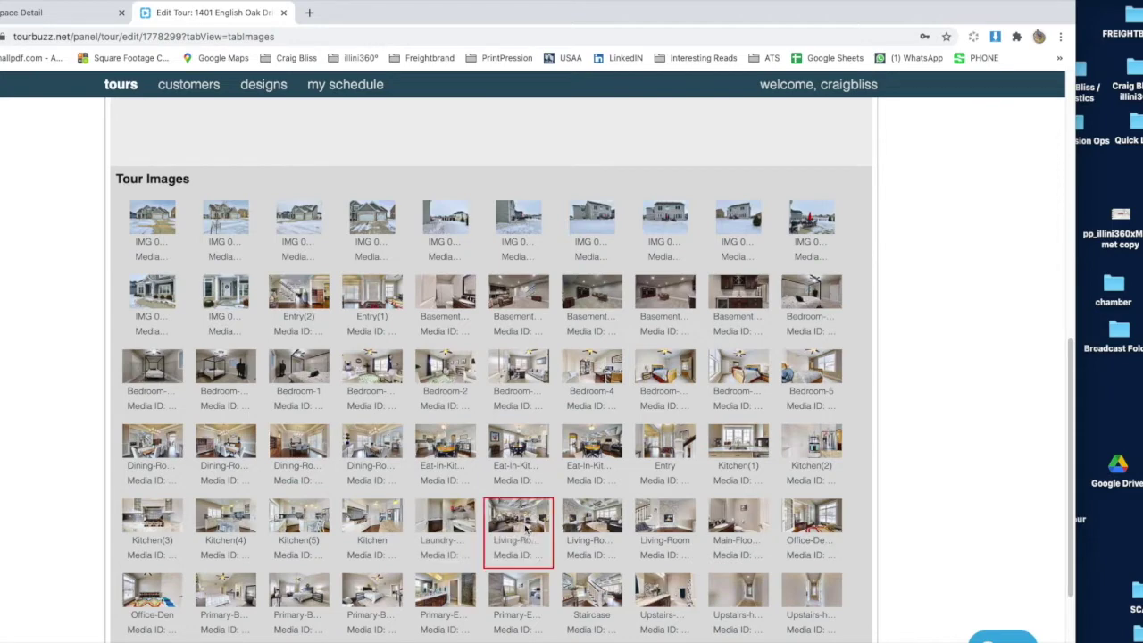
pyautogui.keyDown('shift'); pyautogui.click(658, 530); pyautogui.keyUp('shift')
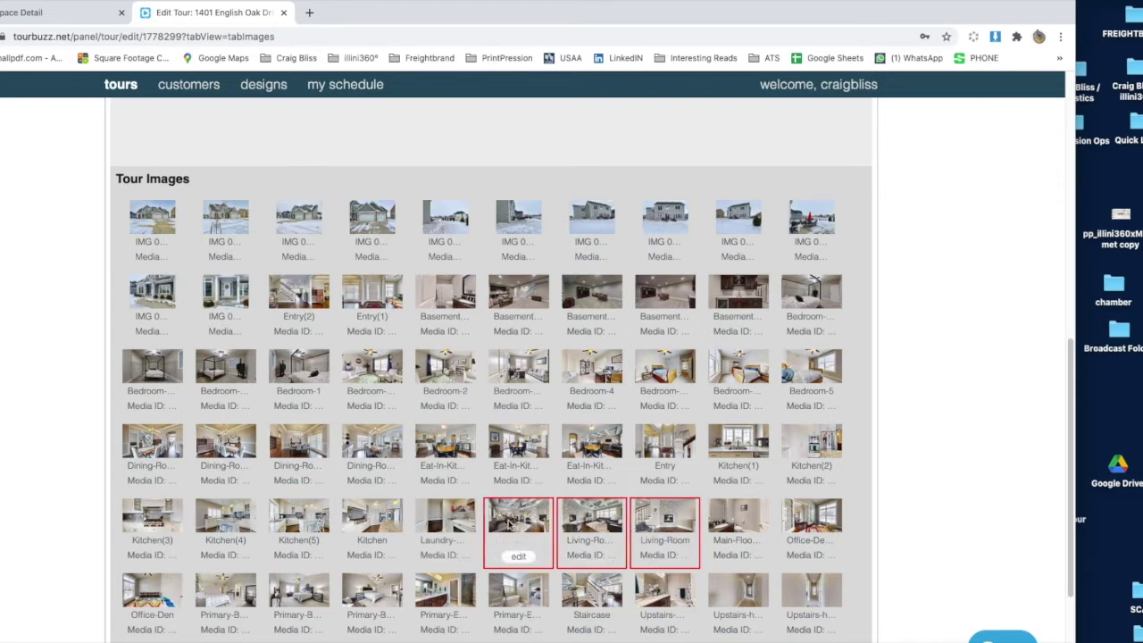
pyautogui.moveTo(510, 525); pyautogui.dragTo(509, 308)
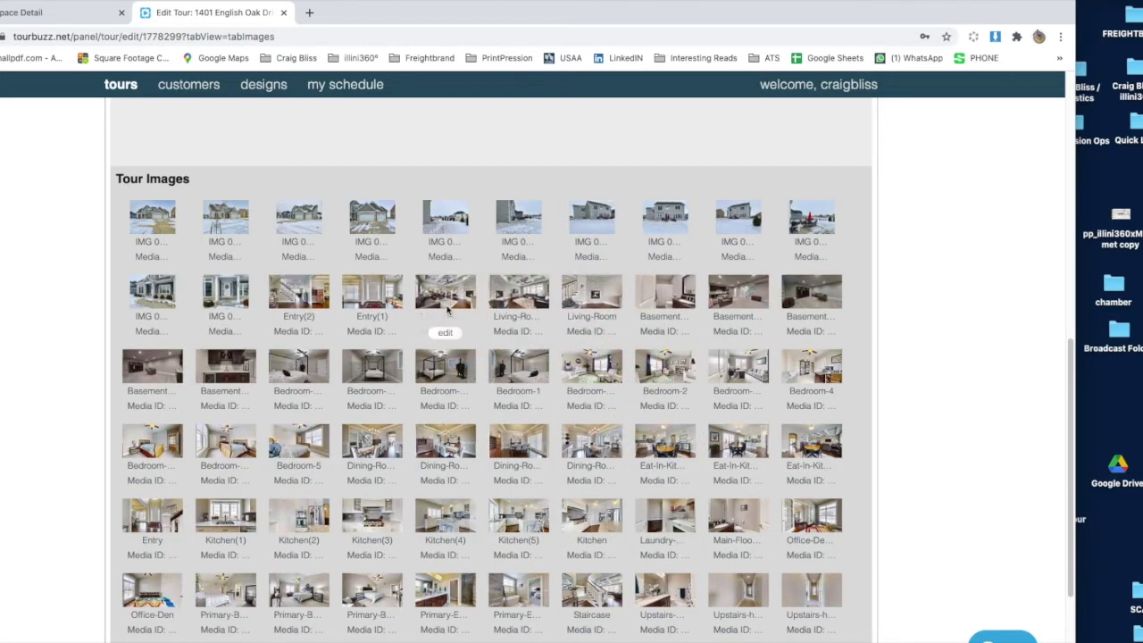
pyautogui.click(585, 296)
pyautogui.moveTo(585, 297); pyautogui.dragTo(518, 299)
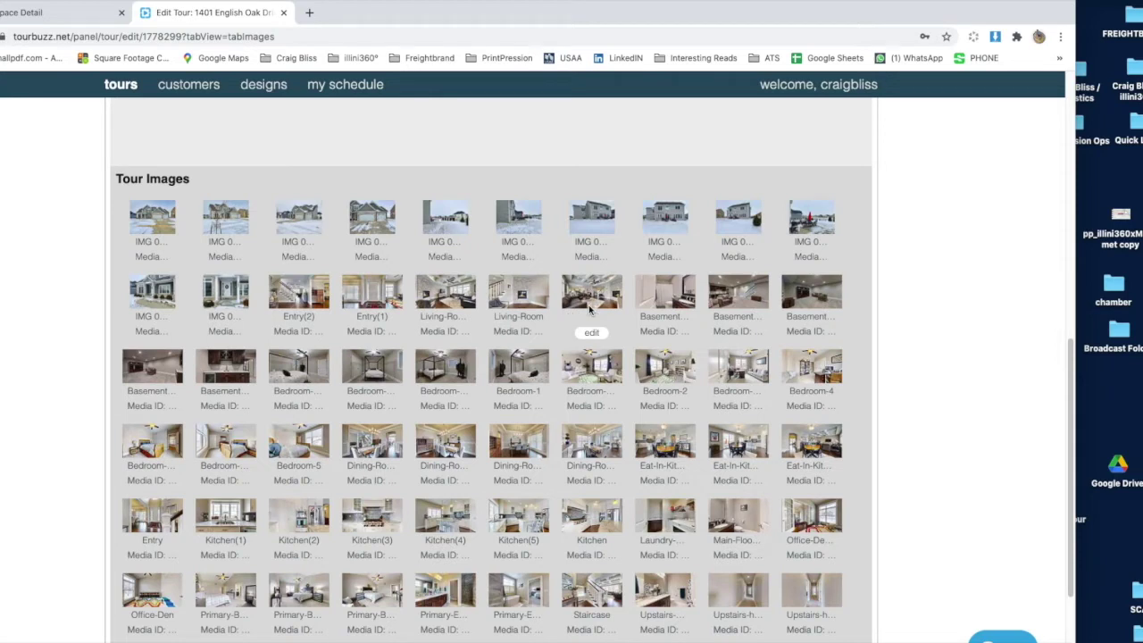
# Step: Move the three Eat-In-Kitchen photos after the living room photos, followed by the six Kitchen photos
pyautogui.moveTo(736, 444); pyautogui.dragTo(674, 300)
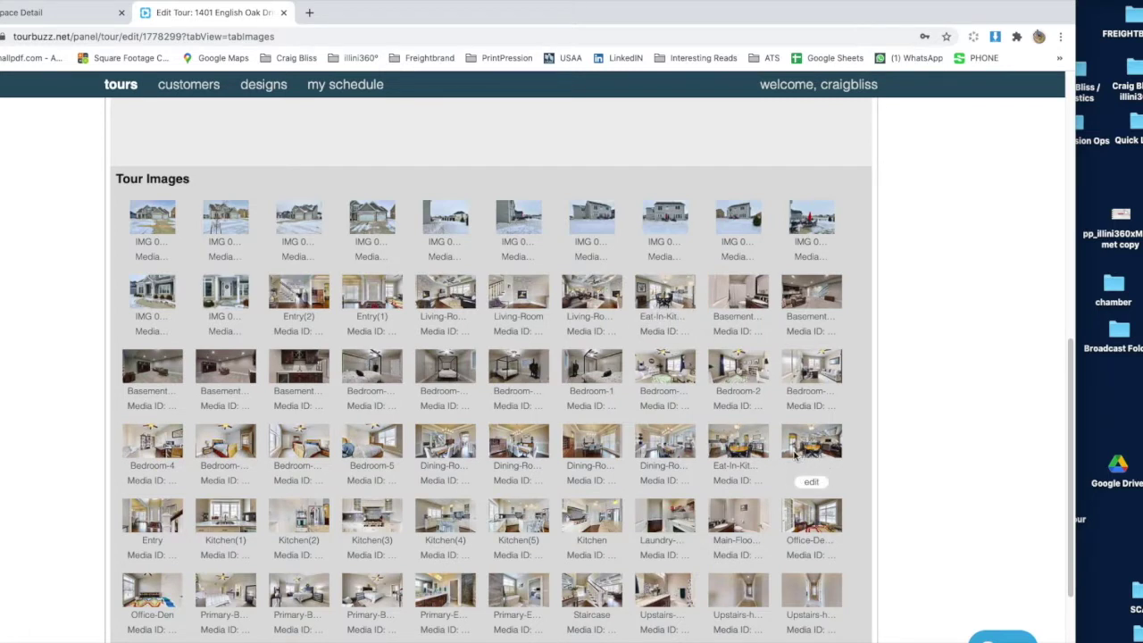
pyautogui.moveTo(797, 455); pyautogui.dragTo(789, 302)
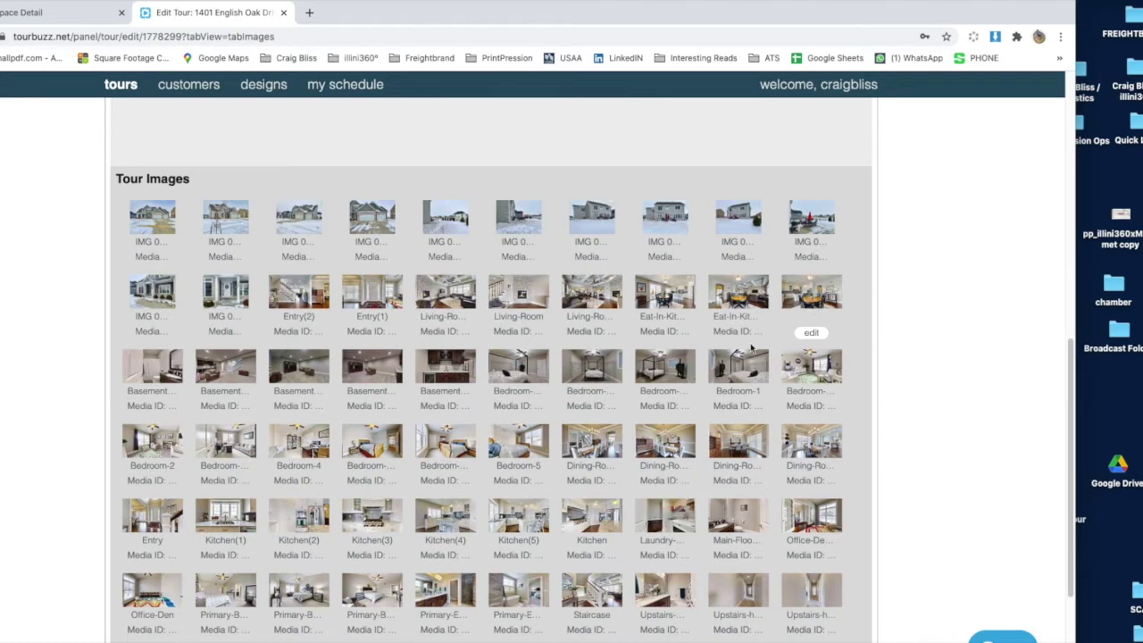
pyautogui.click(219, 527)
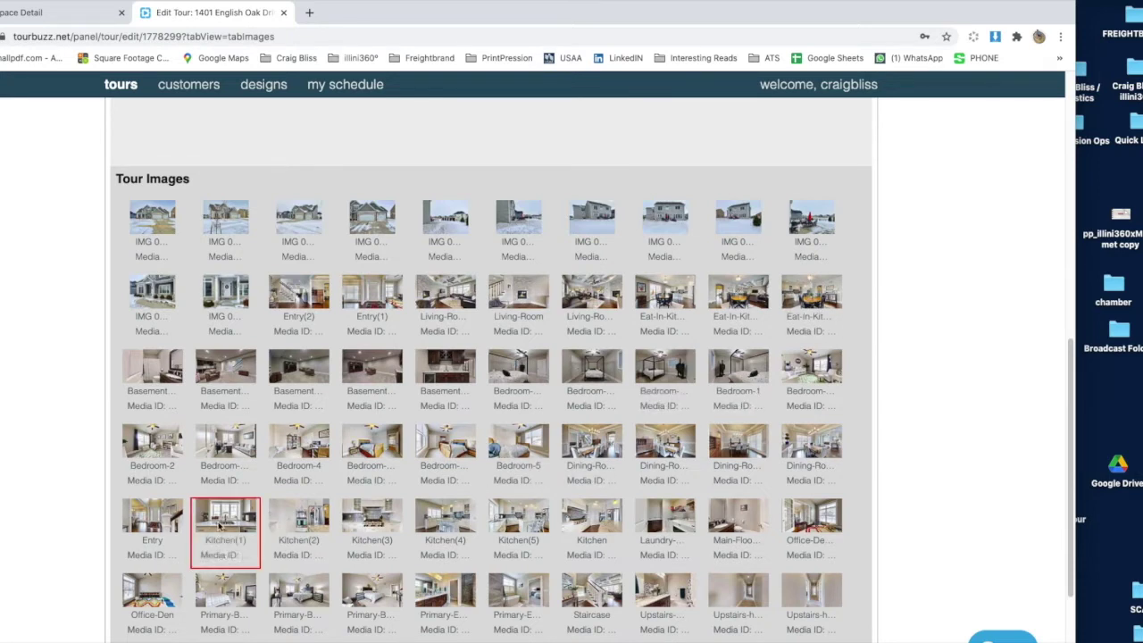
pyautogui.keyDown('shift'); pyautogui.click(590, 531); pyautogui.keyUp('shift')
pyautogui.moveTo(226, 529); pyautogui.dragTo(154, 389)
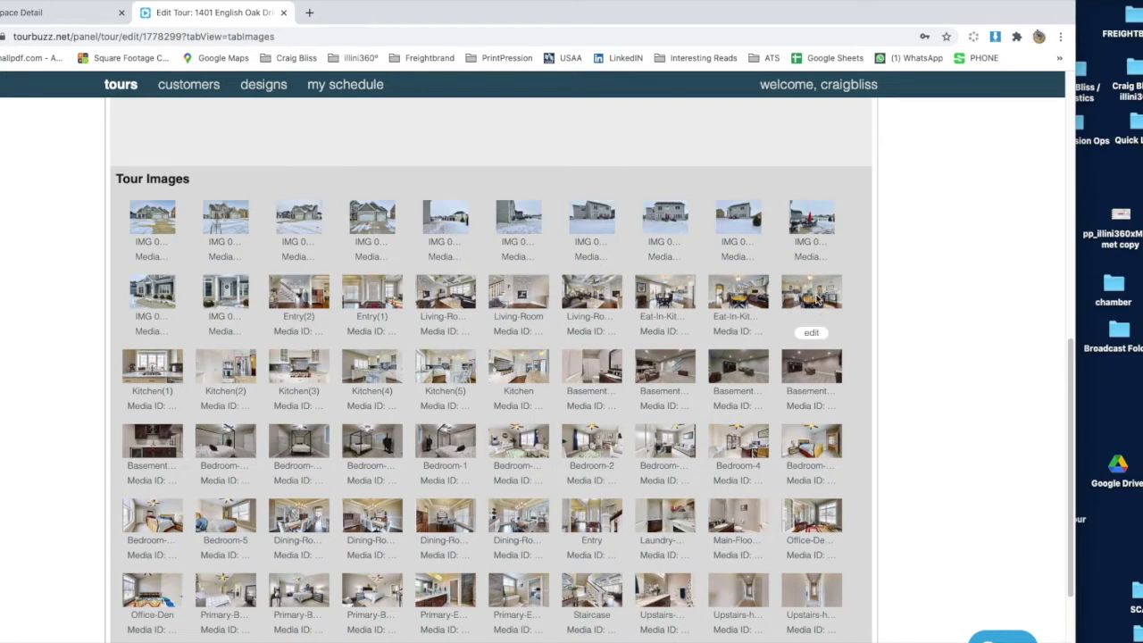
# Step: Reorder the six Kitchen photos as Kitchen(5), Kitchen(4), Kitchen(1), Kitchen, Kitchen(3), Kitchen(2)
pyautogui.moveTo(446, 366); pyautogui.dragTo(155, 375)
pyautogui.moveTo(457, 378); pyautogui.dragTo(237, 371)
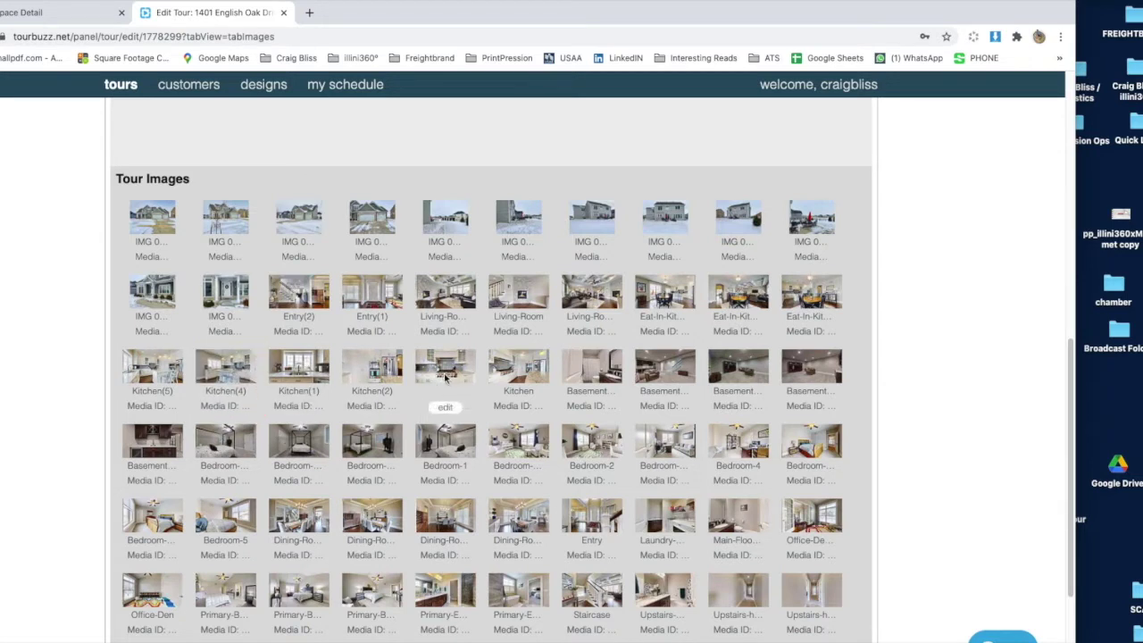
pyautogui.moveTo(518, 373); pyautogui.dragTo(372, 375)
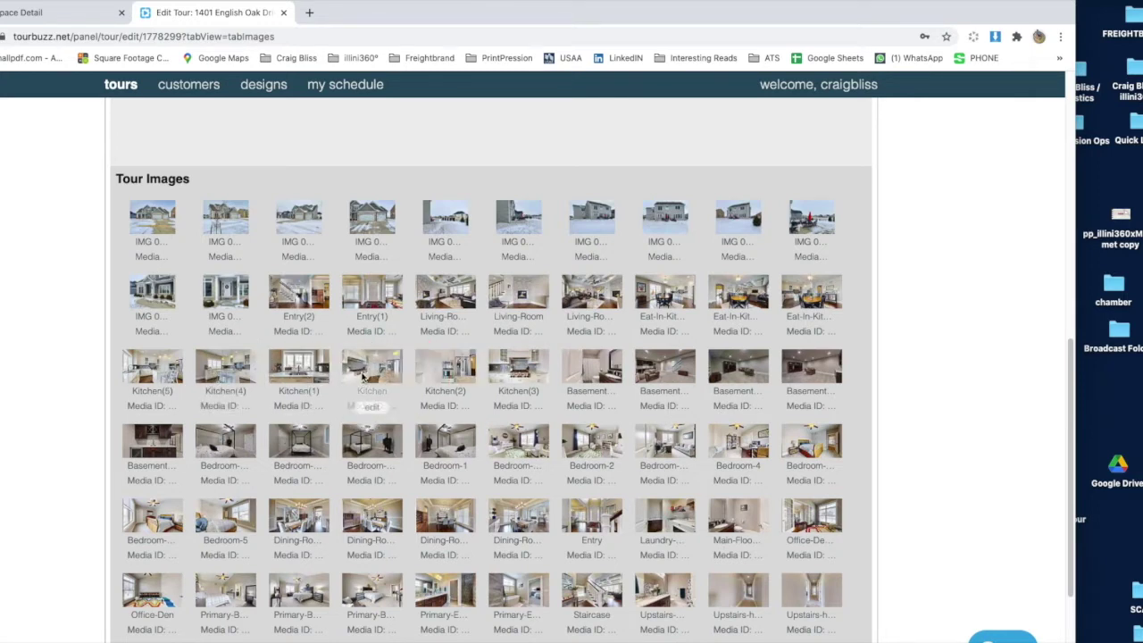
pyautogui.moveTo(527, 375); pyautogui.dragTo(456, 369)
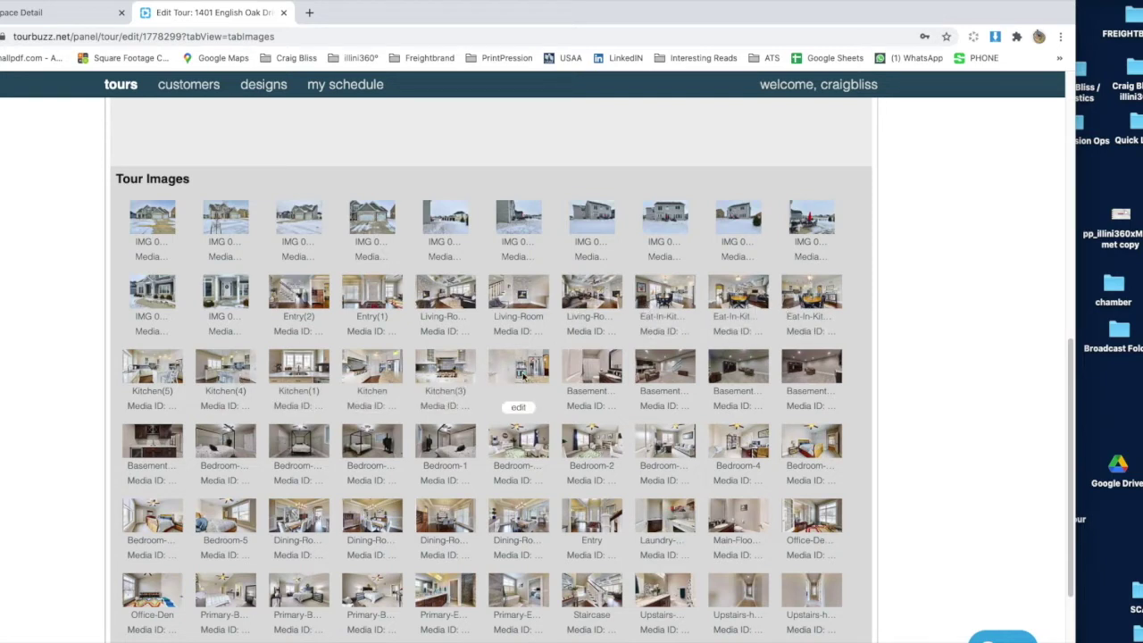
# Step: Move the four dining room photos together directly after Kitchen(2) and rearrange the order within the group
pyautogui.click(299, 520)
pyautogui.keyDown('shift'); pyautogui.click(518, 519); pyautogui.keyUp('shift')
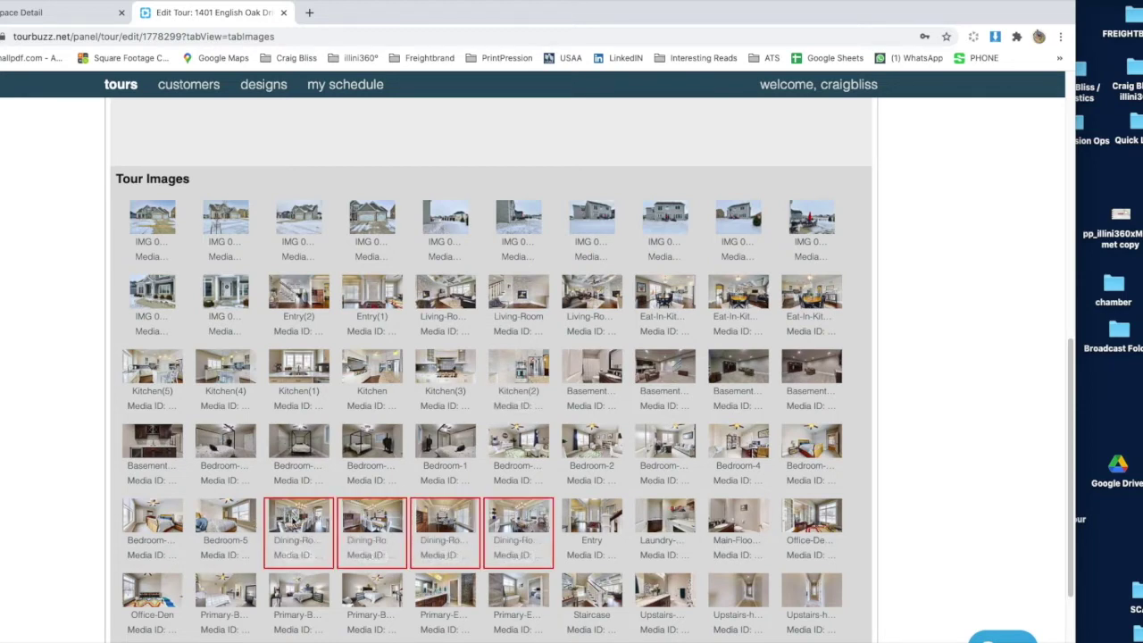
pyautogui.moveTo(298, 522); pyautogui.dragTo(599, 379)
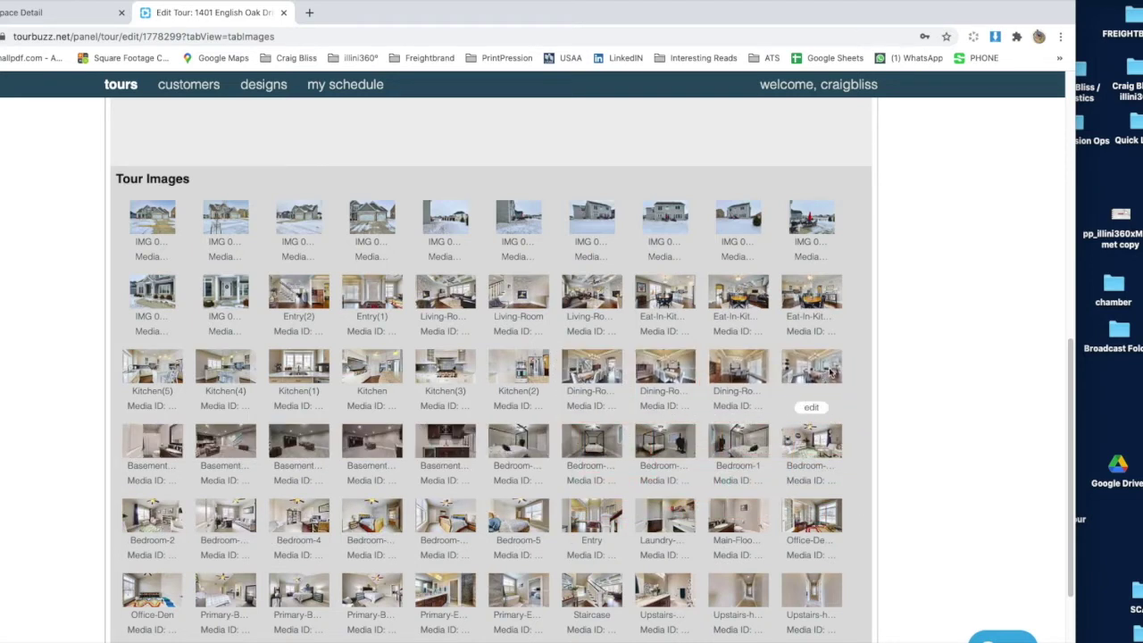
pyautogui.moveTo(824, 371); pyautogui.dragTo(589, 377)
pyautogui.moveTo(817, 370); pyautogui.dragTo(669, 368)
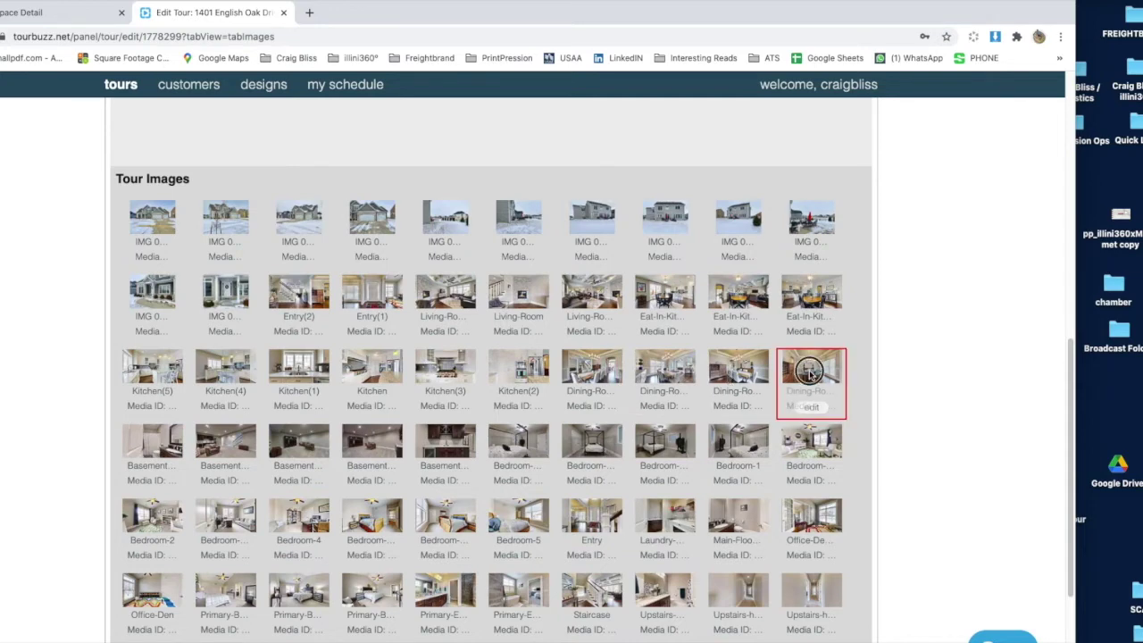
# Step: Move the last two dining room photos of the group to the very end of Tour Images, keeping two after the kitchen
pyautogui.moveTo(819, 380); pyautogui.dragTo(342, 511)
pyautogui.scroll(-1, 817, 379)
pyautogui.scroll(-1, 812, 377)
pyautogui.scroll(3, 252, 510)
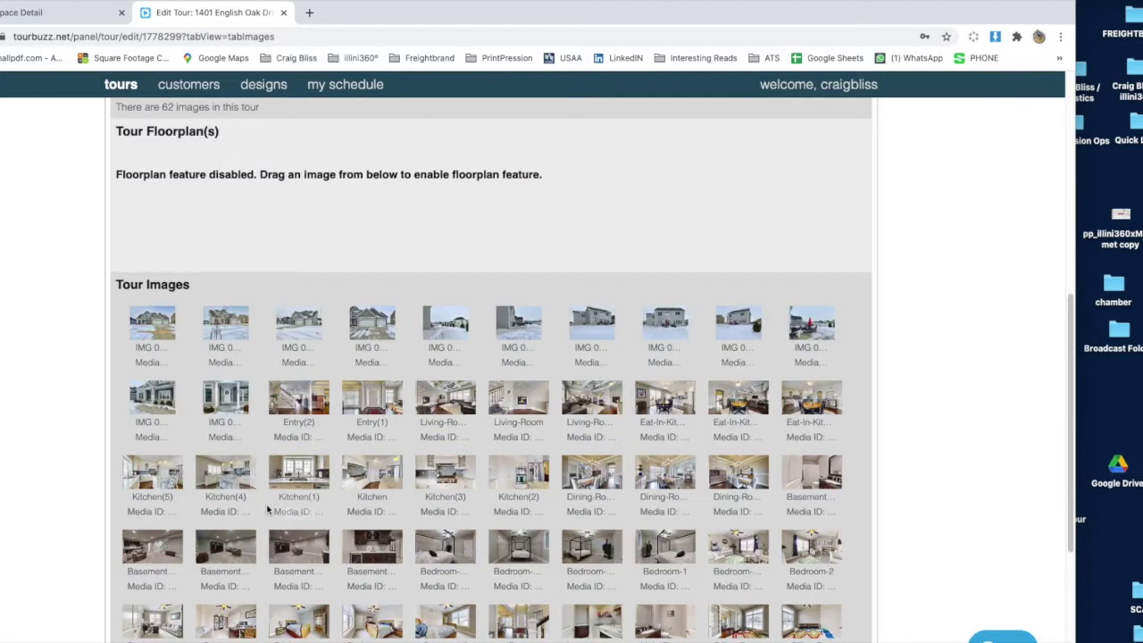
pyautogui.scroll(-1, 268, 527)
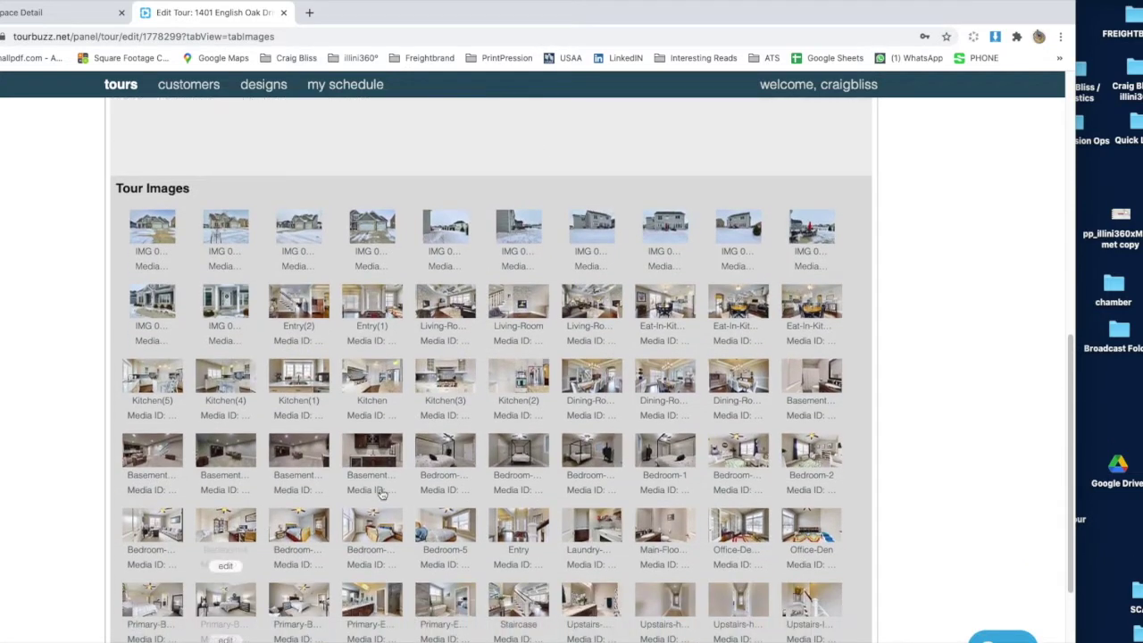
pyautogui.moveTo(672, 373)
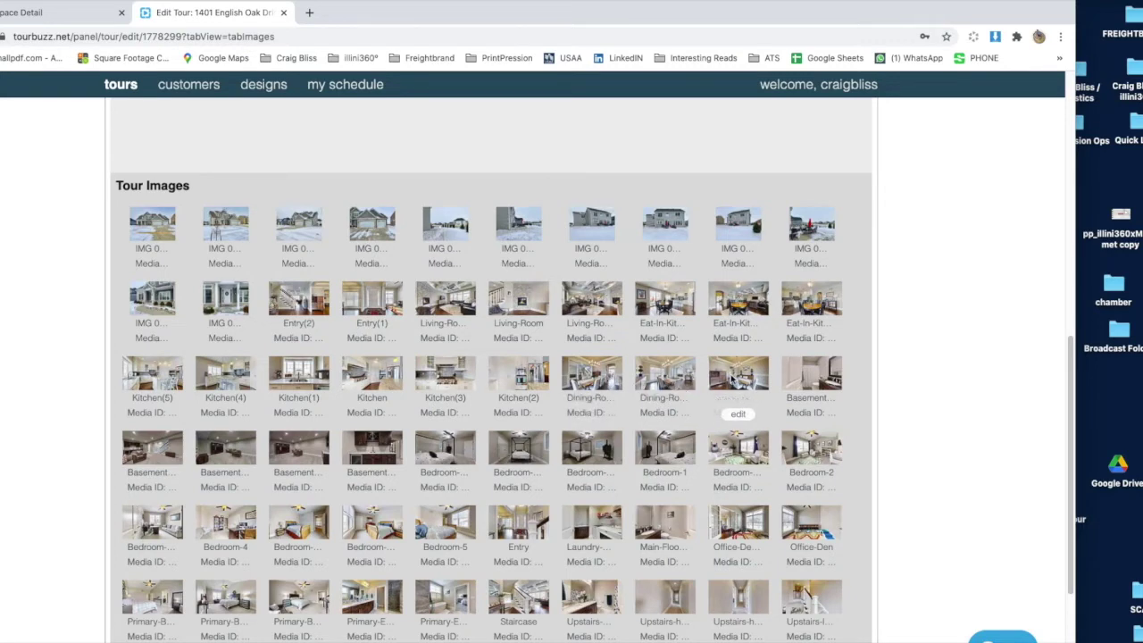
pyautogui.moveTo(734, 379); pyautogui.dragTo(327, 528)
pyautogui.scroll(3, 693, 326)
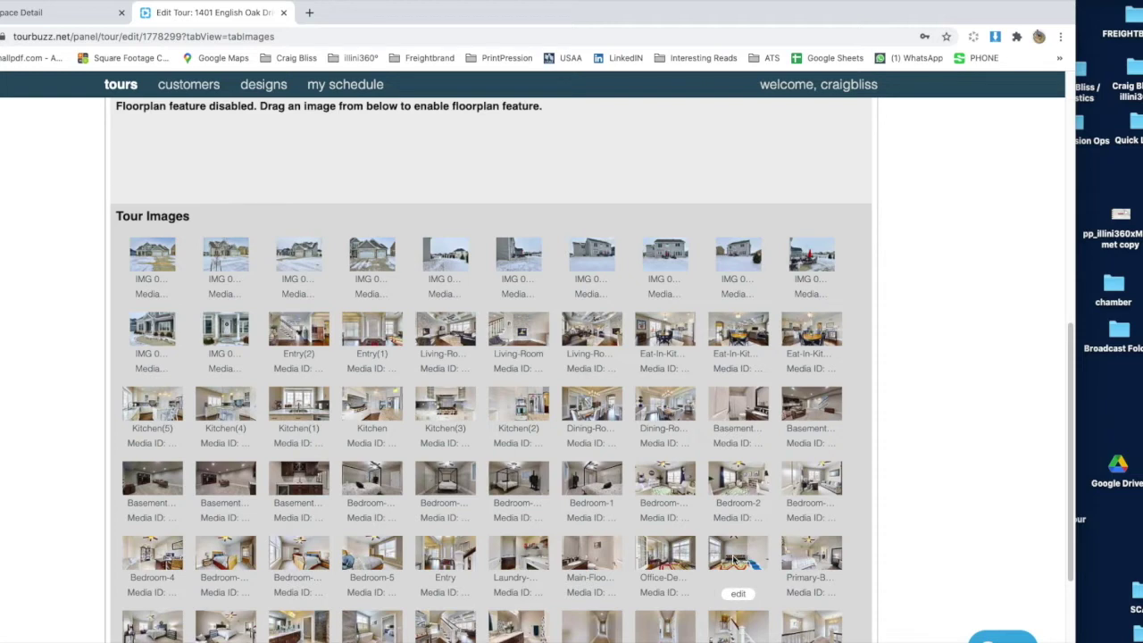
# Step: Place Office-Den and the other office photo after the dining room photos, and move Entry between Entry(2) and Entry(1)
pyautogui.moveTo(734, 558); pyautogui.dragTo(734, 408)
pyautogui.moveTo(737, 558); pyautogui.dragTo(822, 411)
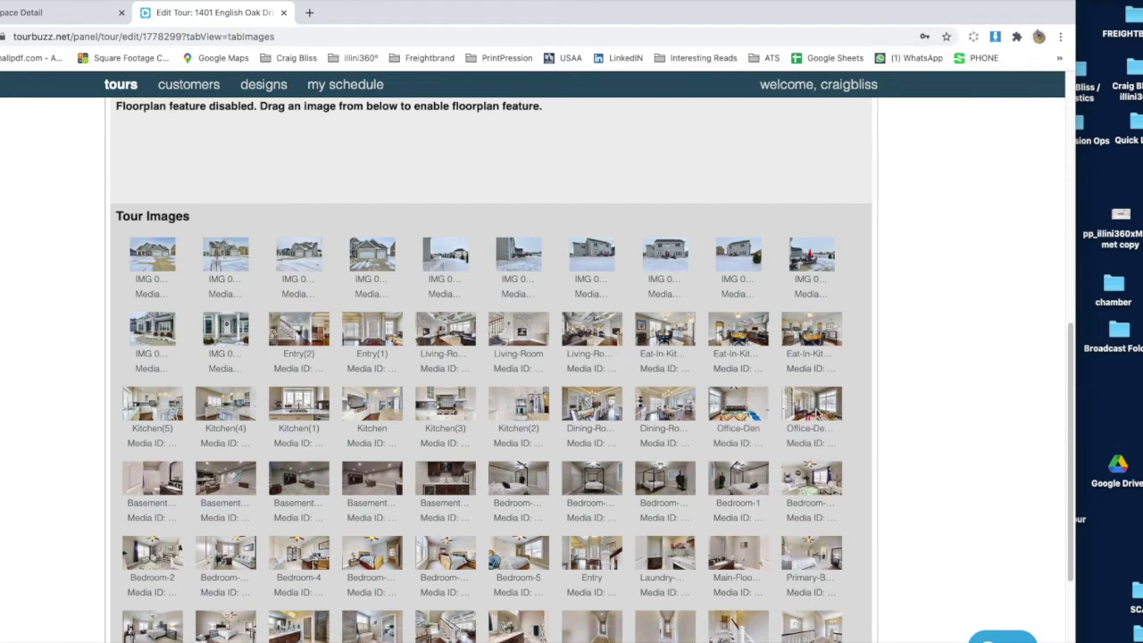
pyautogui.scroll(-1, 665, 536)
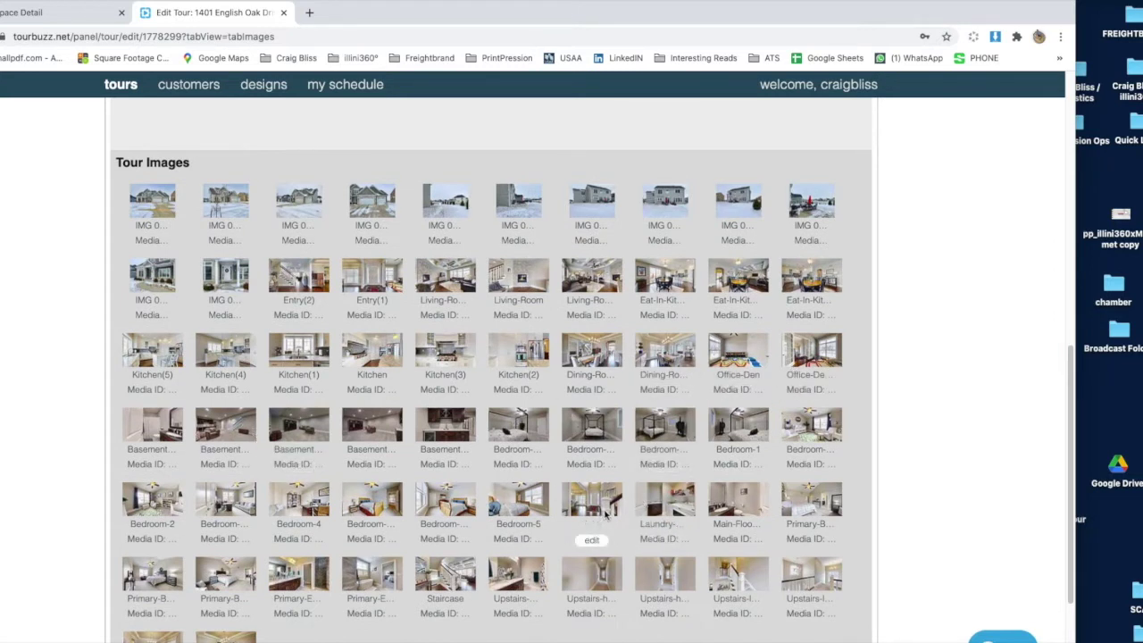
pyautogui.moveTo(601, 507); pyautogui.dragTo(353, 273)
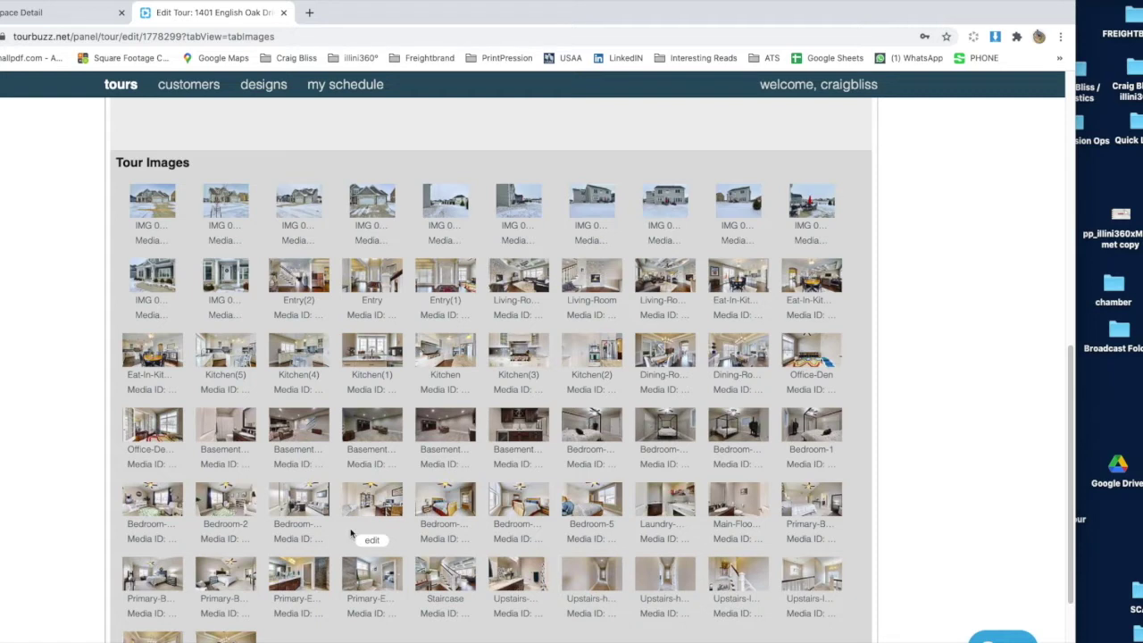
# Step: Move the Staircase photo after the office photos, and place the basement bathroom photo last among the basement photos
pyautogui.click(429, 579)
pyautogui.moveTo(430, 579); pyautogui.dragTo(234, 435)
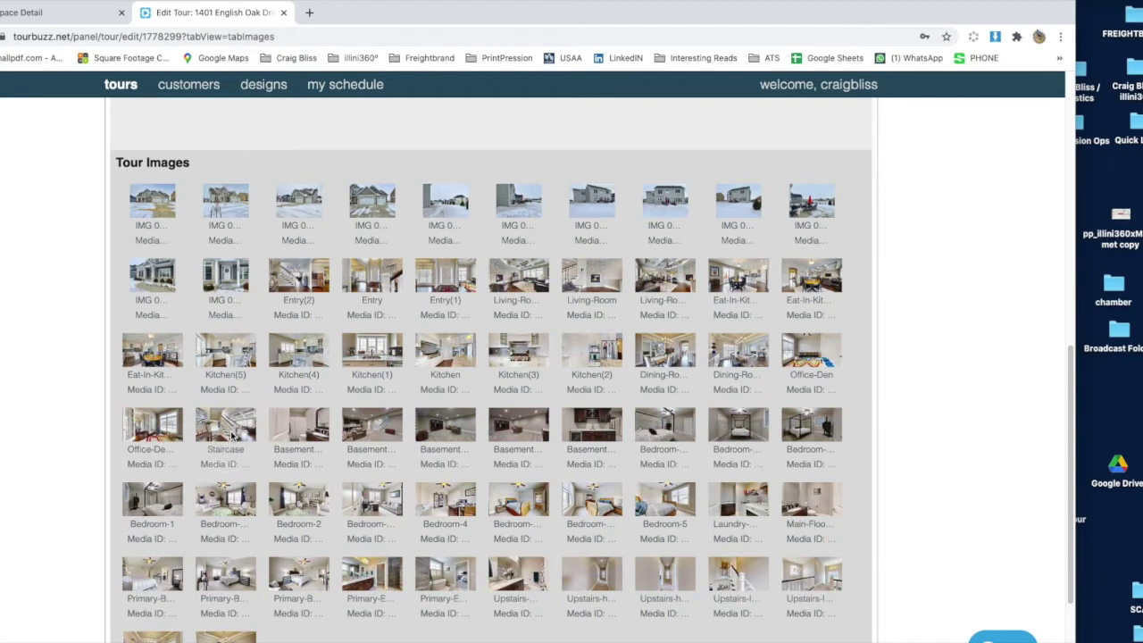
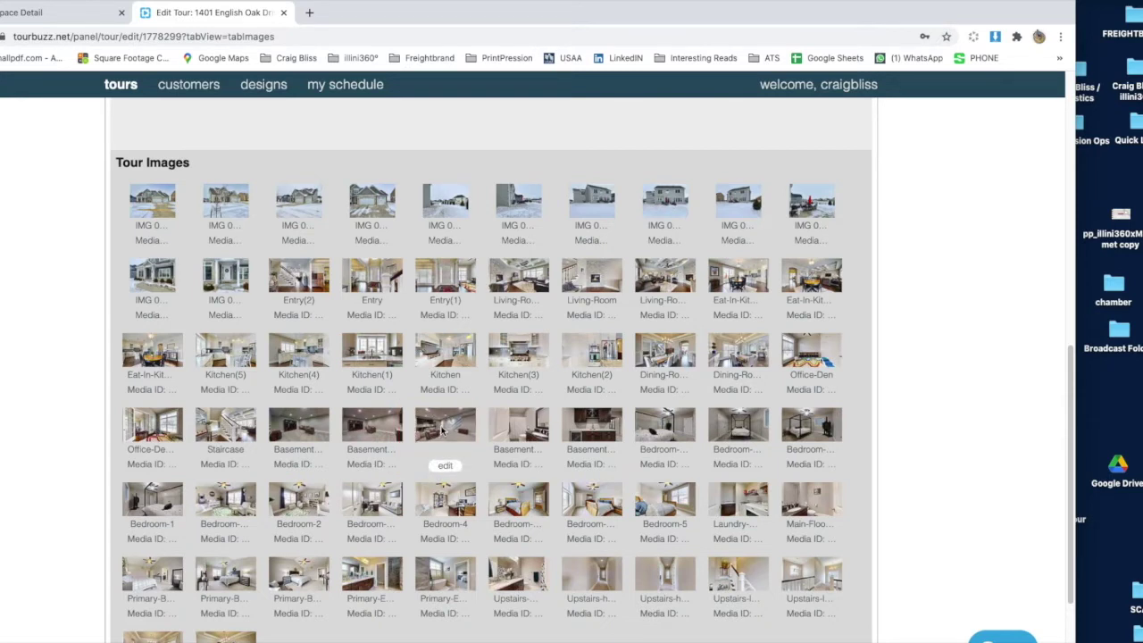
pyautogui.moveTo(585, 433); pyautogui.dragTo(530, 428)
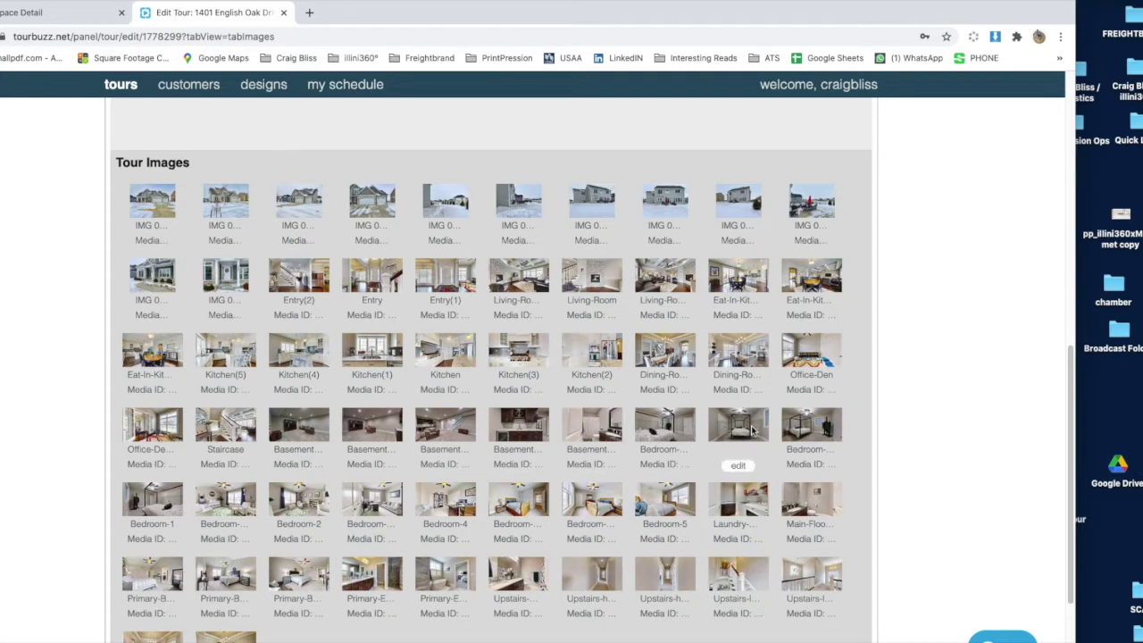
# Step: Arrange the Bedroom-1 group with Bedroom-1 in the middle of three photos, and move the surplus photo to the end of the tour
pyautogui.moveTo(809, 427); pyautogui.dragTo(668, 428)
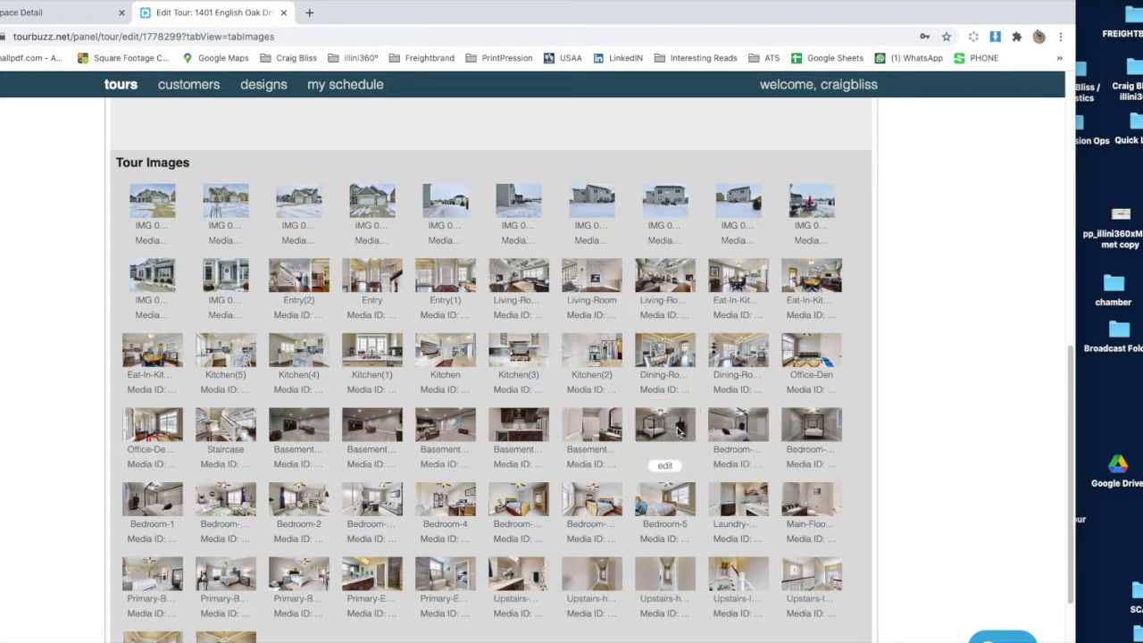
pyautogui.moveTo(809, 427); pyautogui.dragTo(246, 582)
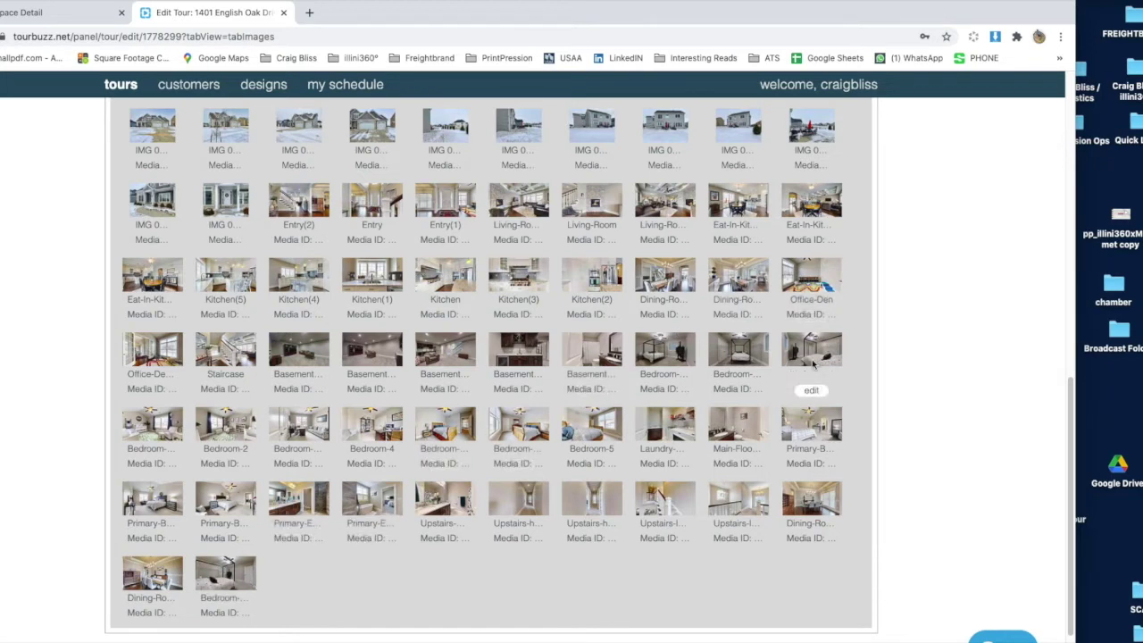
pyautogui.moveTo(813, 361); pyautogui.dragTo(740, 358)
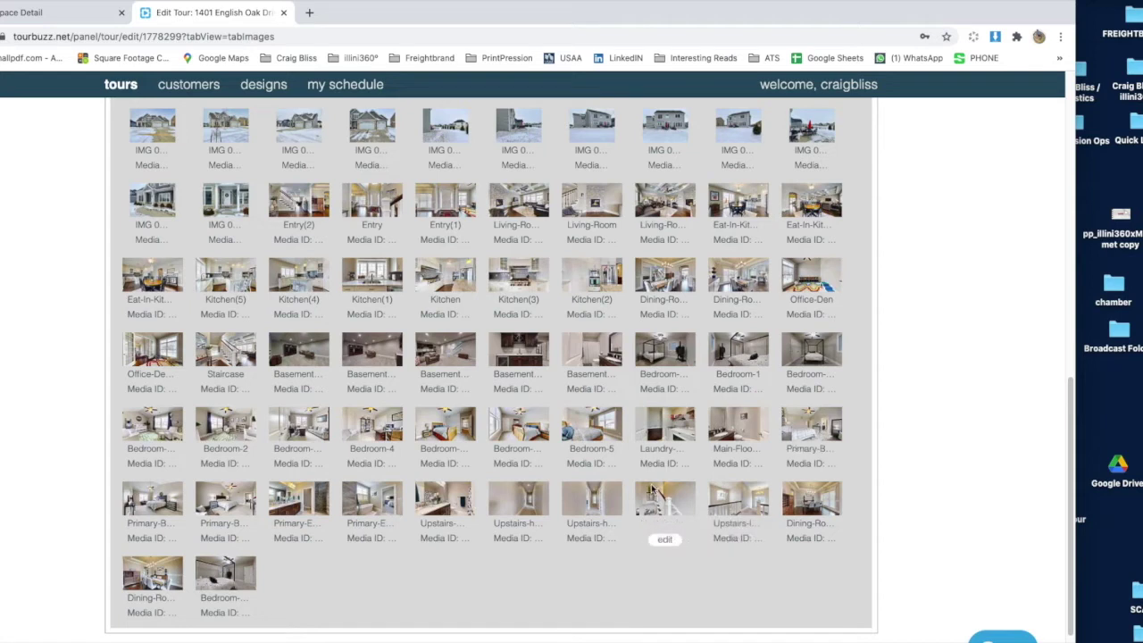
# Step: Move the two upstairs landing photos directly after the Bedroom-1 group, with the stair view first
pyautogui.moveTo(666, 500); pyautogui.dragTo(153, 422)
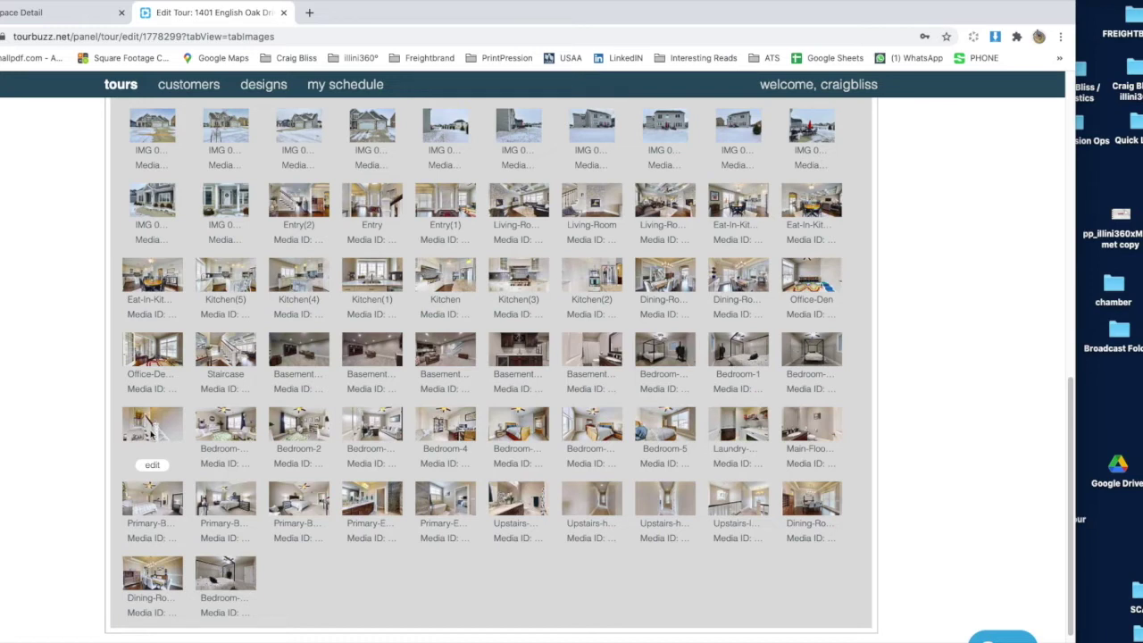
pyautogui.click(739, 506)
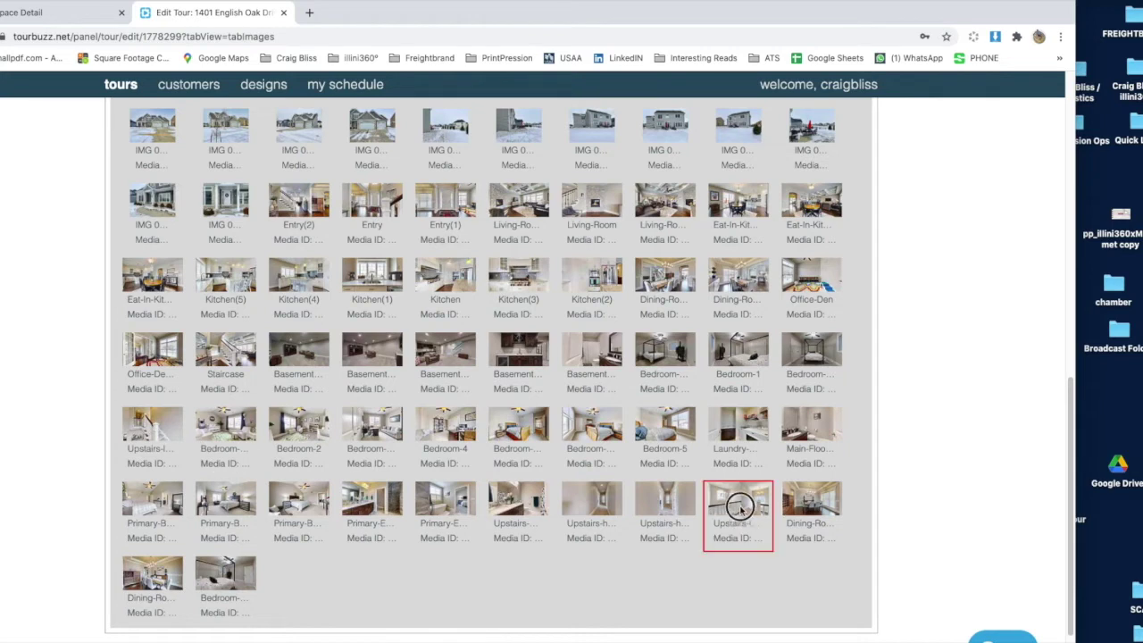
pyautogui.moveTo(740, 505); pyautogui.dragTo(230, 422)
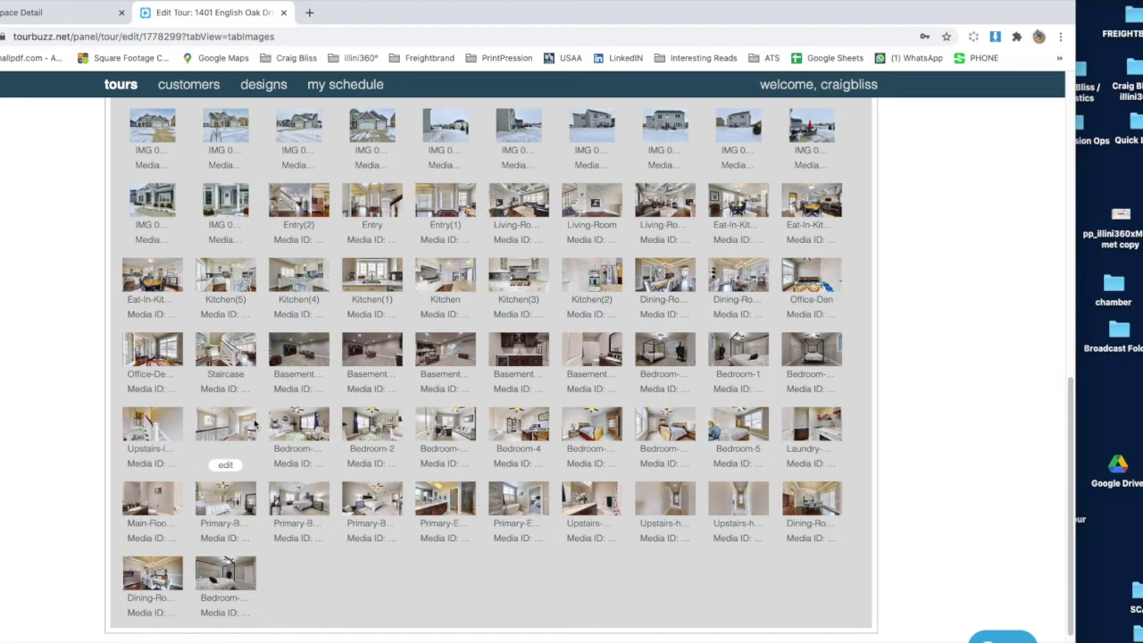
# Step: Place the Laundry photo and one upstairs hallway photo after Bedroom-2, and swap the two bedroom photos preceding Bedroom-5
pyautogui.moveTo(756, 505)
pyautogui.mouseDown()
pyautogui.moveTo(671, 503)
pyautogui.moveTo(745, 506)
pyautogui.mouseUp()
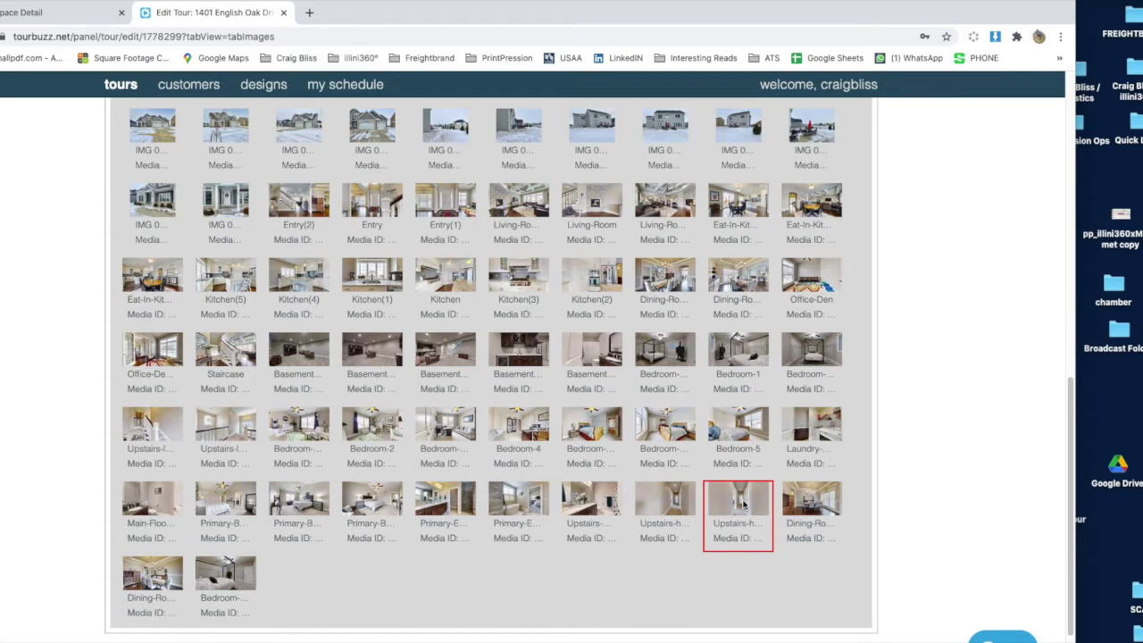
pyautogui.moveTo(743, 506); pyautogui.dragTo(648, 498)
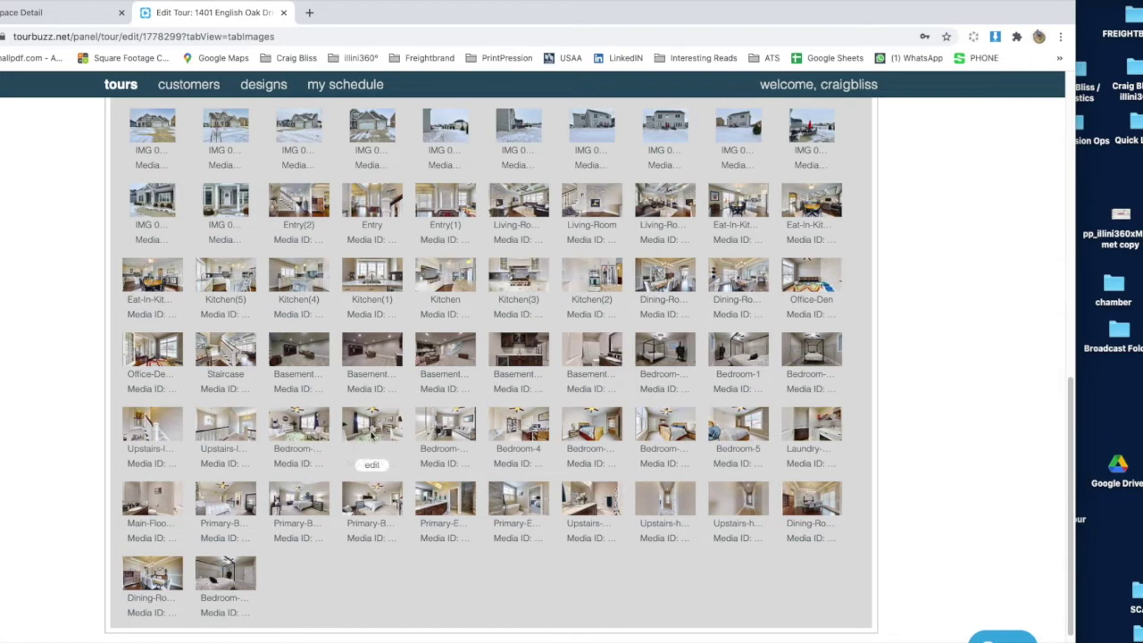
pyautogui.moveTo(793, 434); pyautogui.dragTo(440, 429)
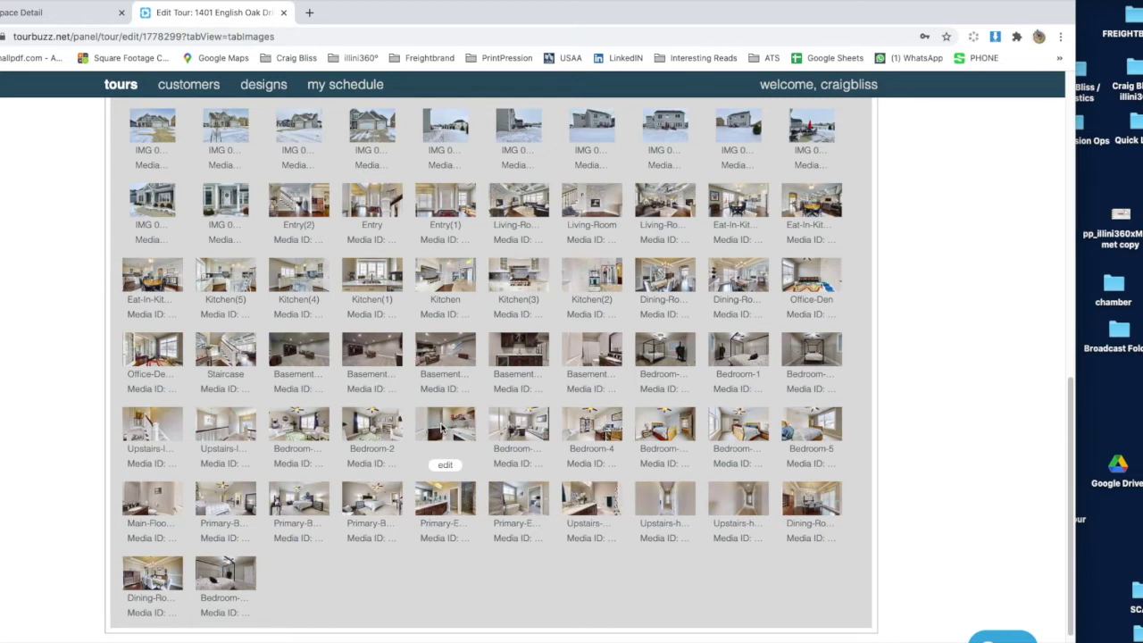
pyautogui.moveTo(662, 511); pyautogui.dragTo(518, 428)
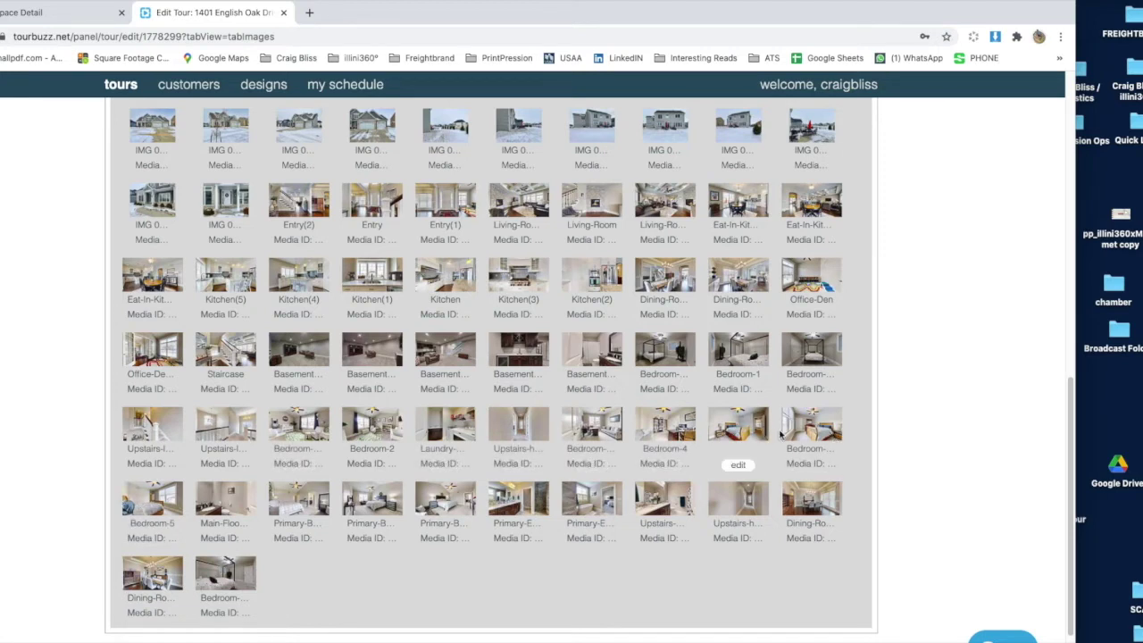
pyautogui.moveTo(786, 429); pyautogui.dragTo(755, 436)
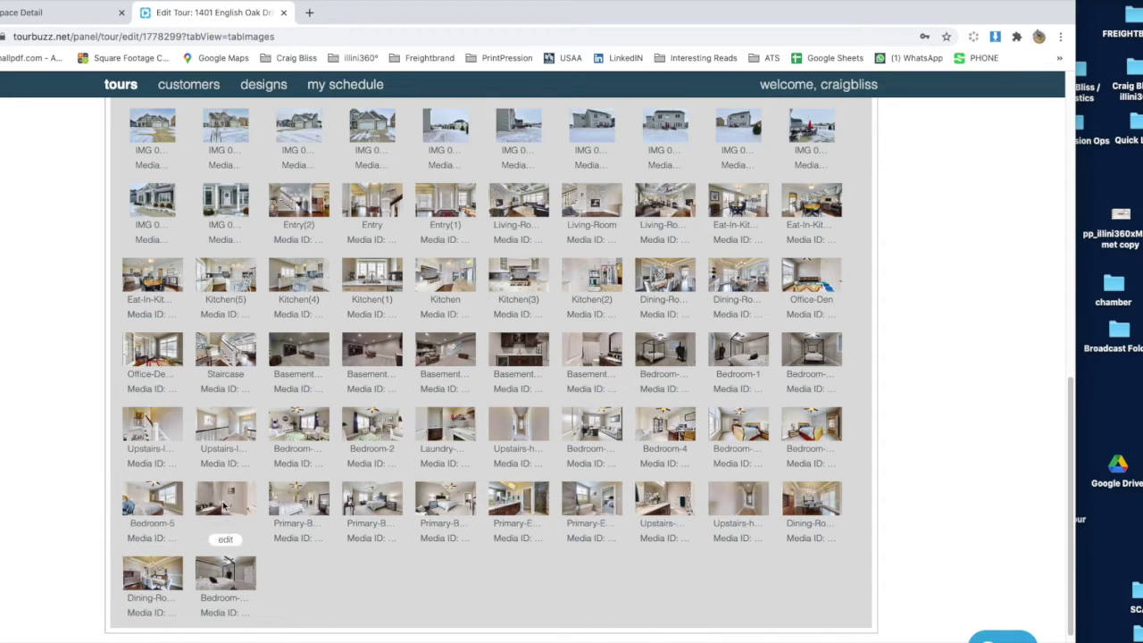
# Step: Move the main floor bathroom photo between the second office photo and the Staircase photo
pyautogui.scroll(1, 224, 509)
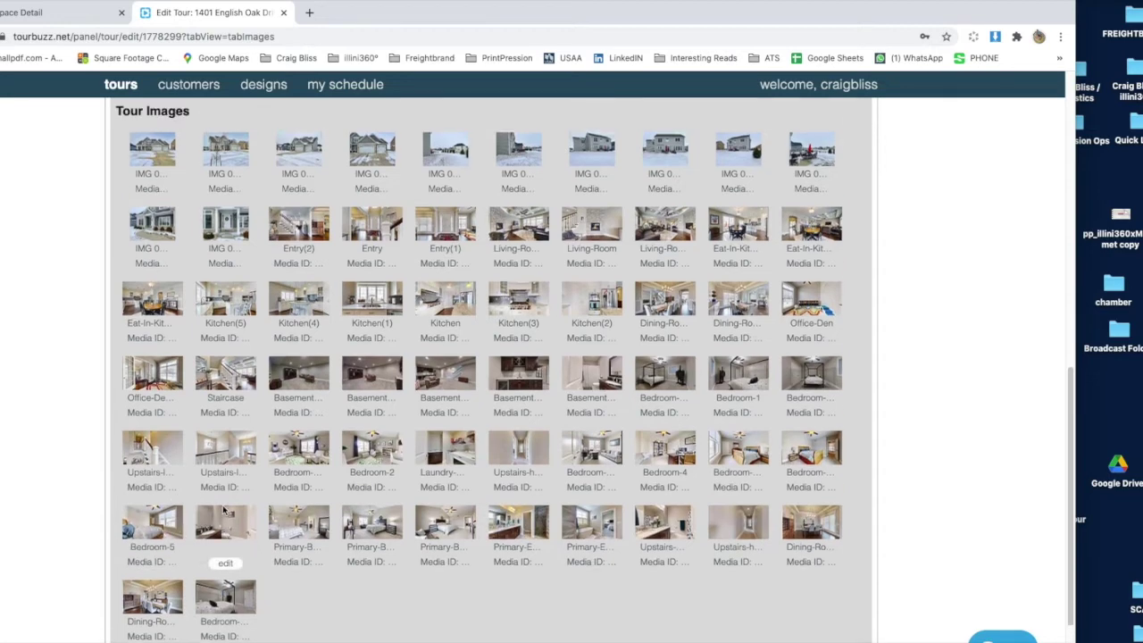
pyautogui.scroll(3, 224, 509)
pyautogui.scroll(-4, 228, 504)
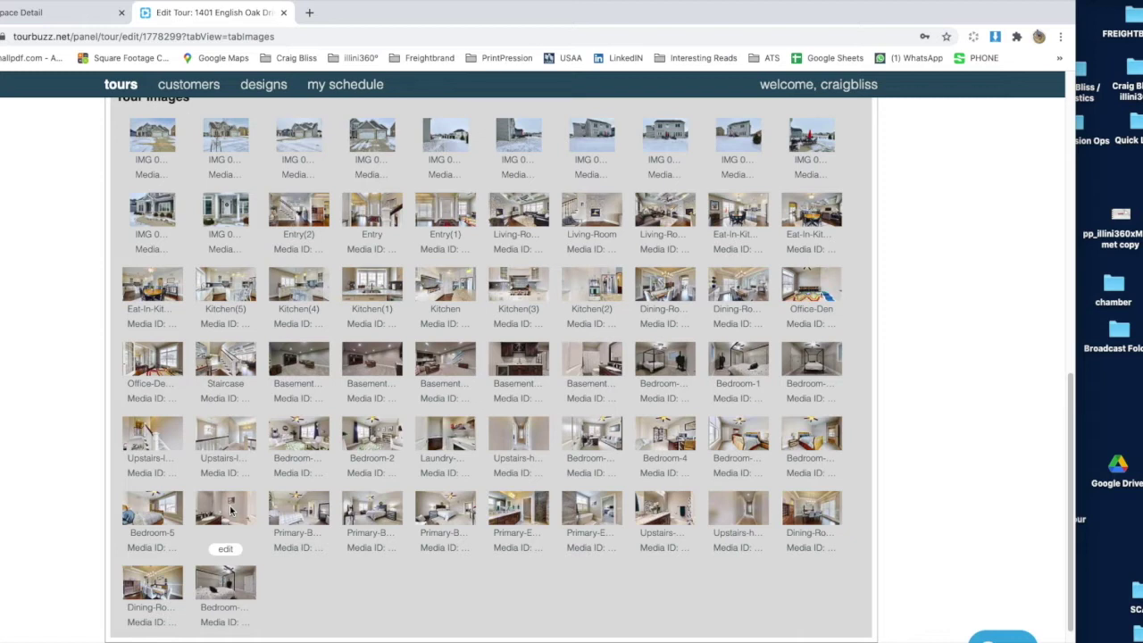
pyautogui.moveTo(232, 515); pyautogui.dragTo(224, 366)
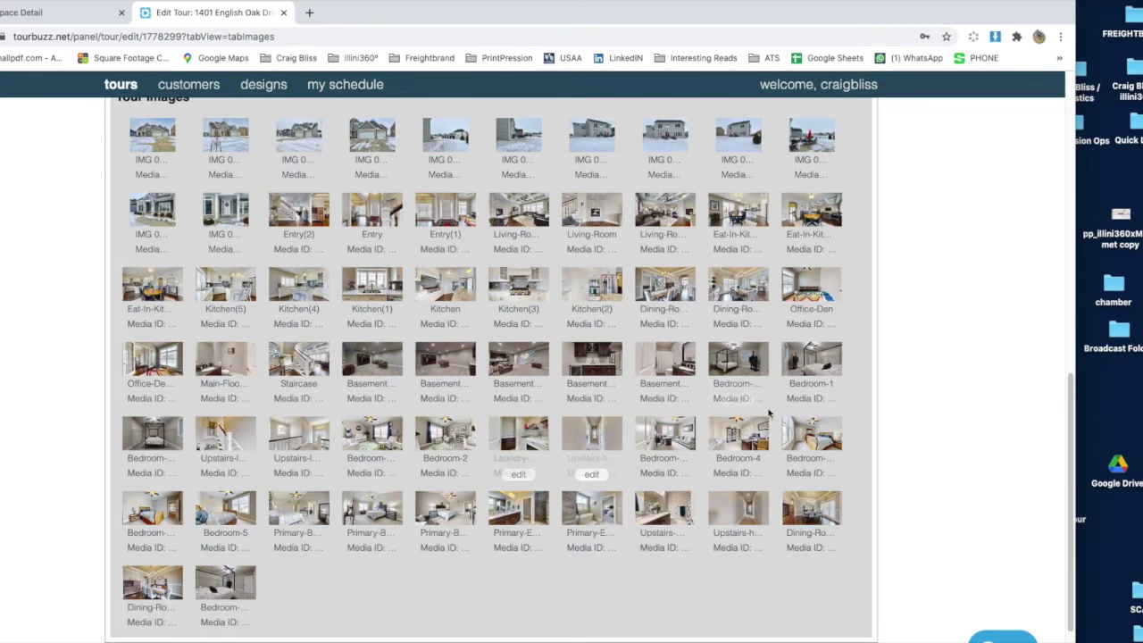
# Step: Move Bedroom-5 and the two bedroom photos preceding it together to directly after the primary suite photos
pyautogui.click(741, 449)
pyautogui.click(811, 447)
pyautogui.keyDown('shift'); pyautogui.click(225, 514); pyautogui.keyUp('shift')
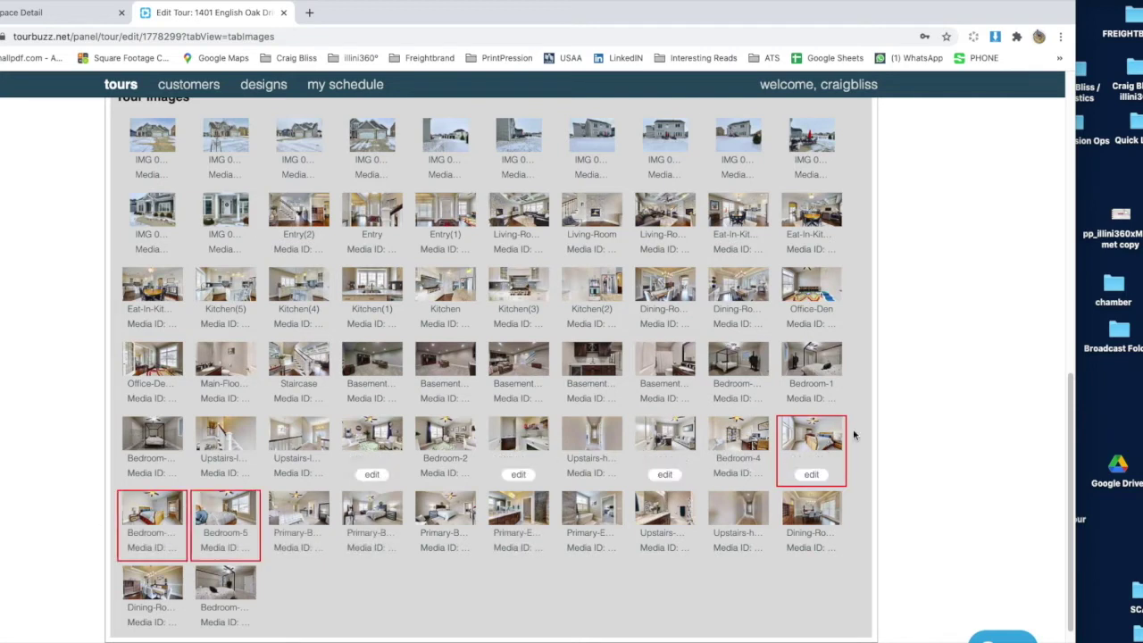
pyautogui.moveTo(815, 444); pyautogui.dragTo(445, 510)
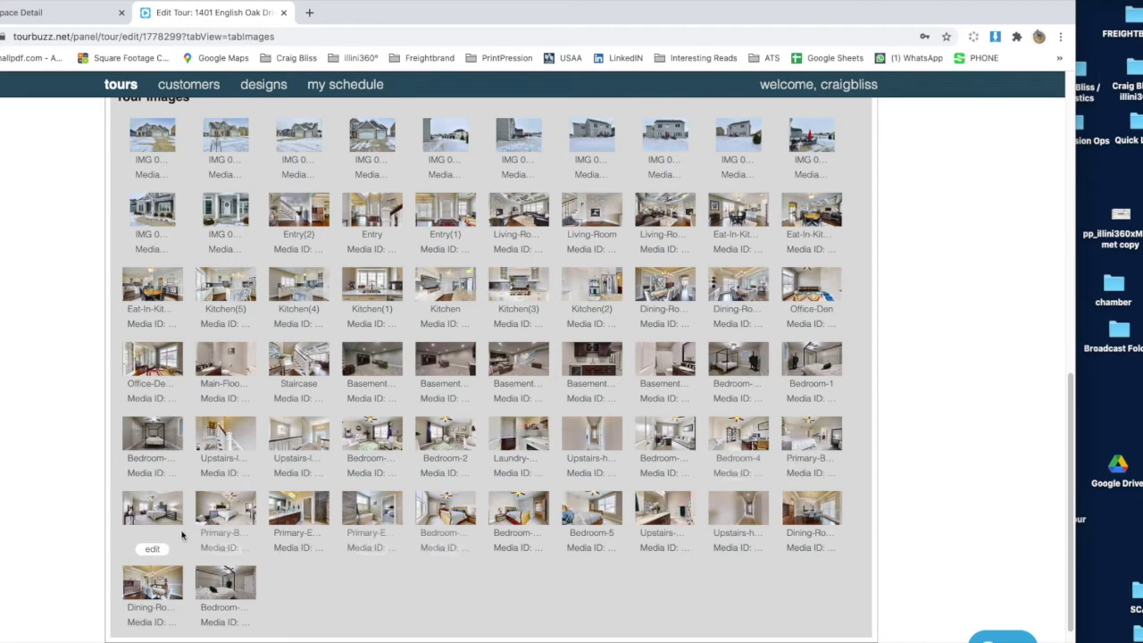
# Step: Make the second primary bedroom photo the first of its group, and move the upstairs bathroom photo directly after Bedroom-4
pyautogui.moveTo(153, 509); pyautogui.dragTo(820, 441)
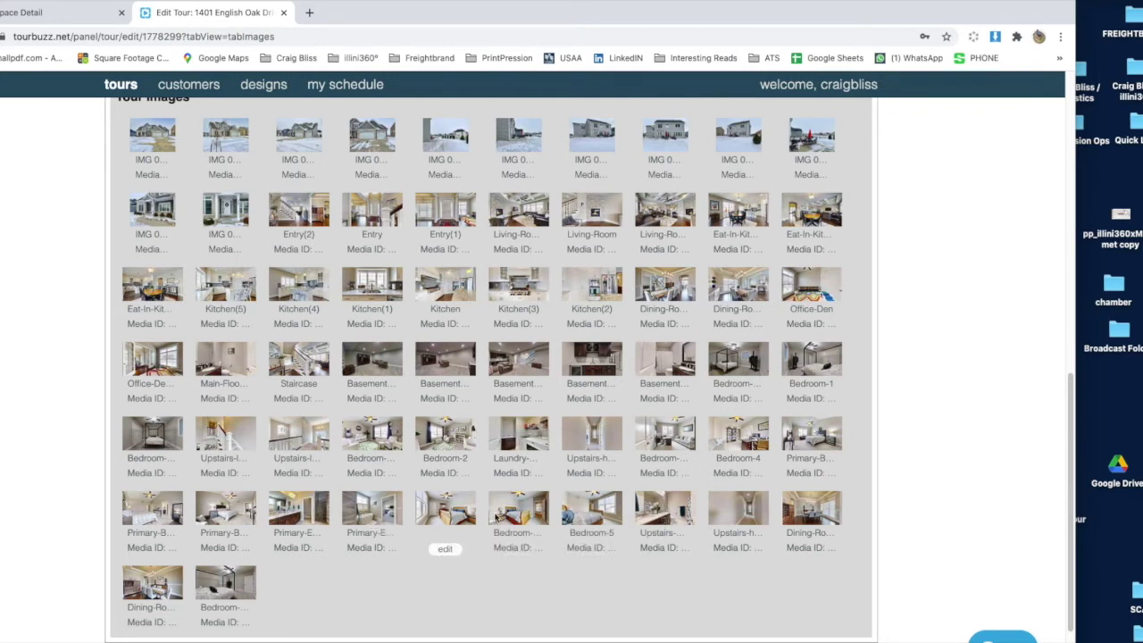
pyautogui.moveTo(668, 515); pyautogui.dragTo(795, 445)
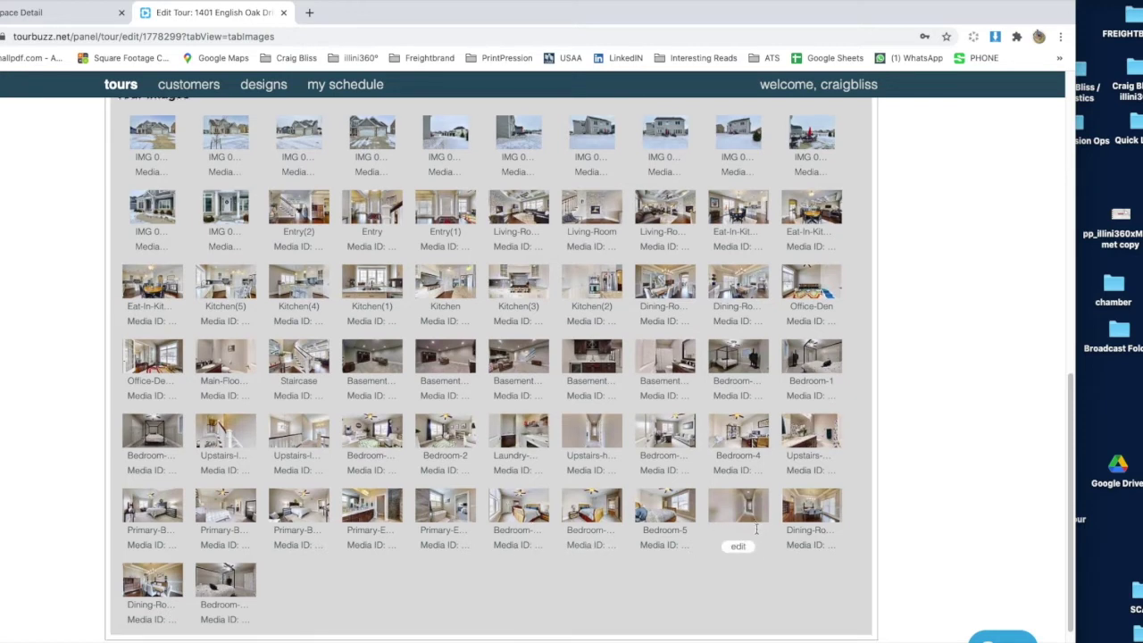
pyautogui.scroll(-1, 738, 513)
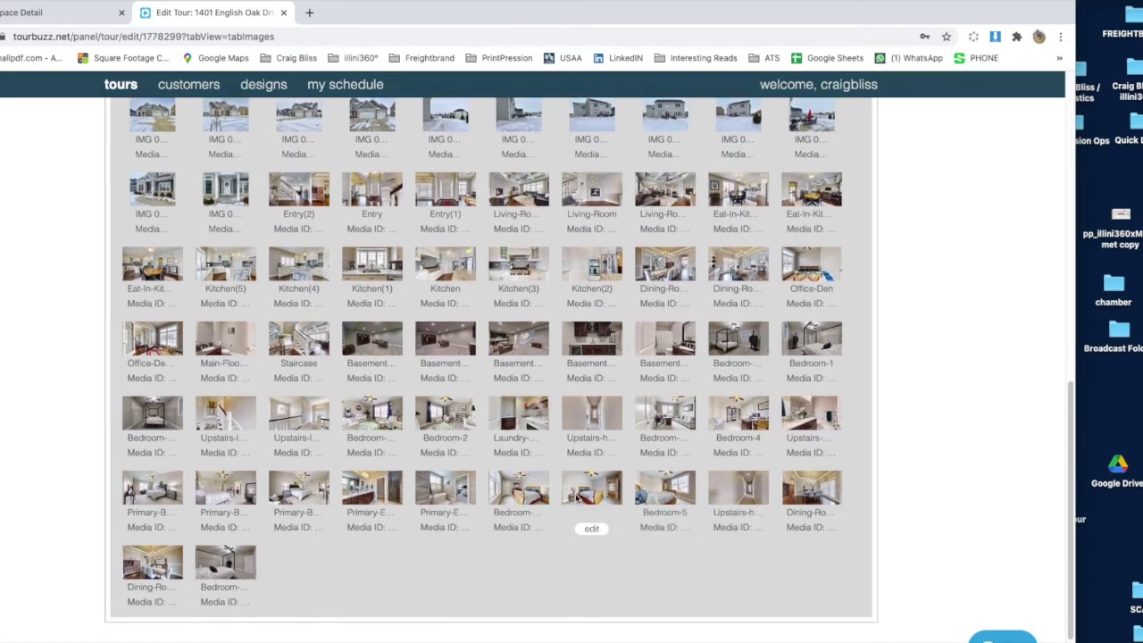
# Step: Delete the upstairs hallway photo, the two dining room photos and the bedroom photo that follow Bedroom-5 in the tour images
pyautogui.moveTo(661, 491); pyautogui.dragTo(190, 572)
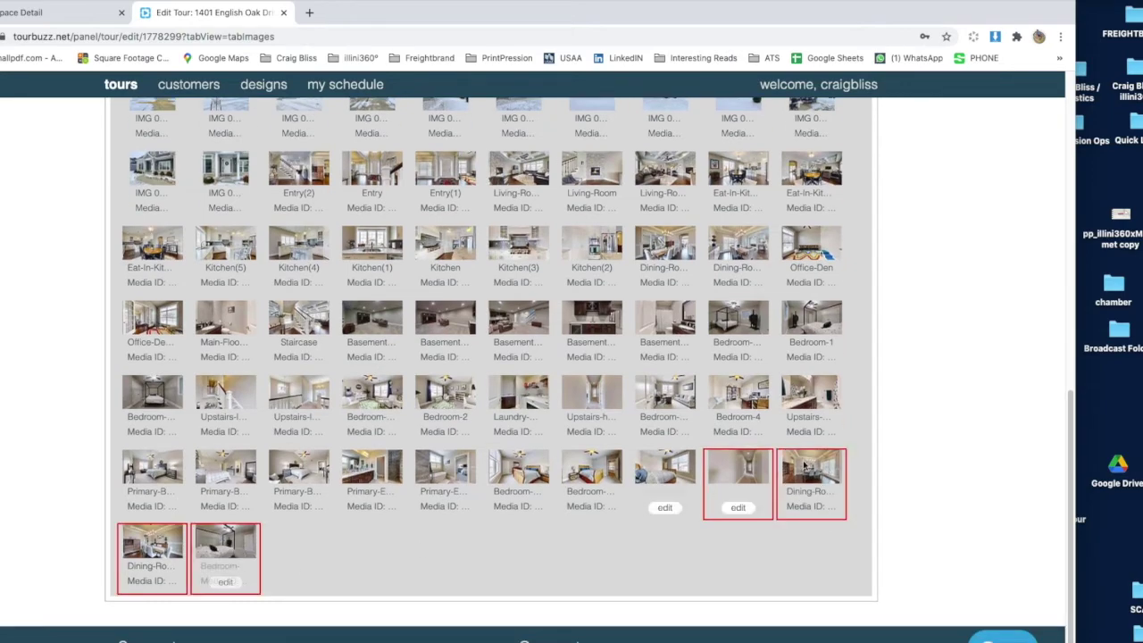
pyautogui.scroll(4, 839, 476)
pyautogui.scroll(-5, 839, 470)
pyautogui.scroll(10, 838, 470)
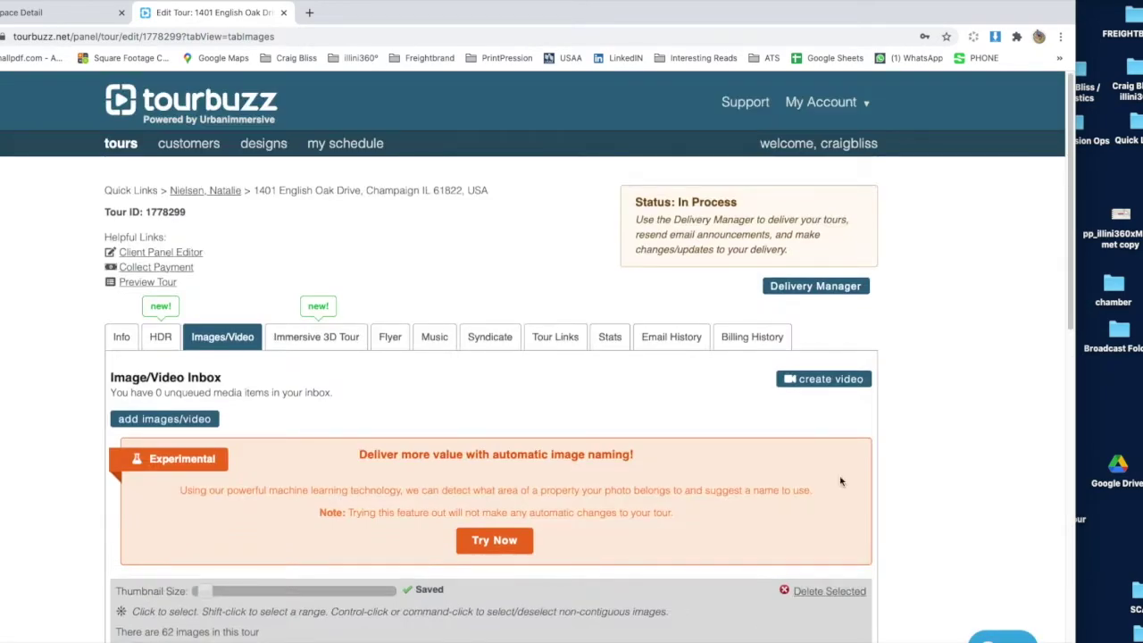
pyautogui.click(830, 592)
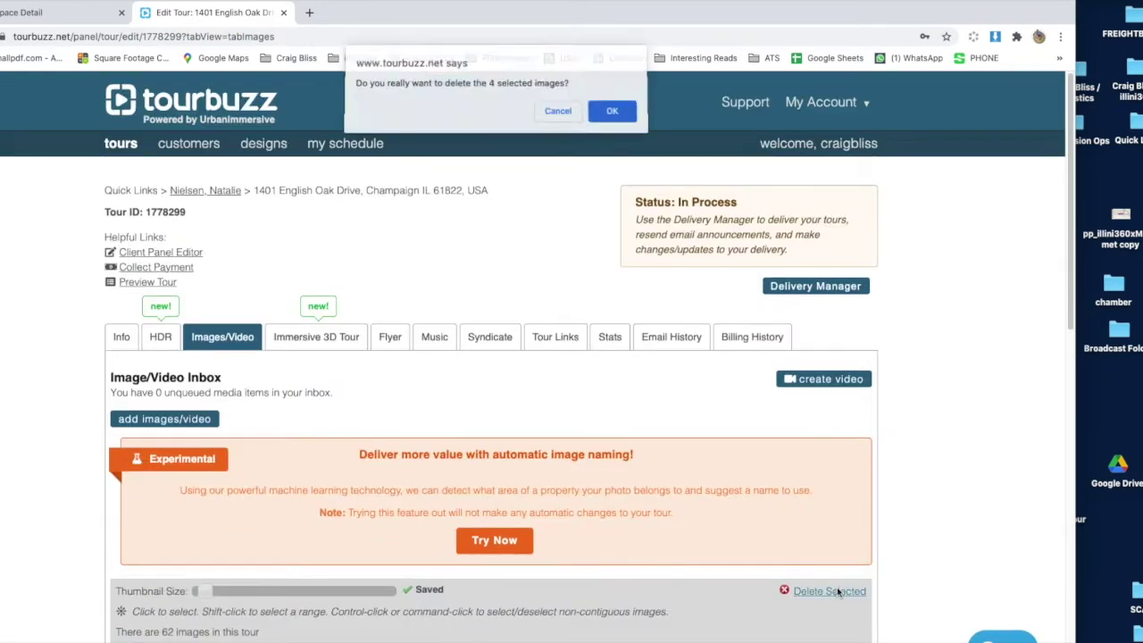
pyautogui.click(612, 111)
pyautogui.scroll(-3, 616, 399)
pyautogui.scroll(-4, 630, 399)
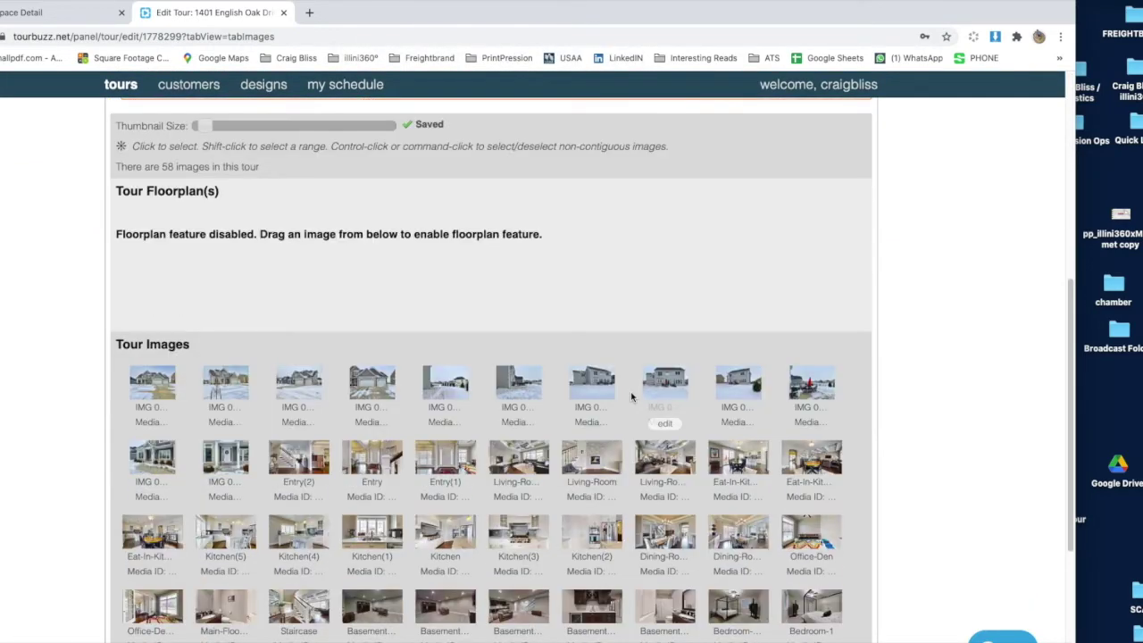
# Step: Open the tour preview and look over its cover photo, property details, neighborhood section and 3D tour
pyautogui.scroll(7, 630, 400)
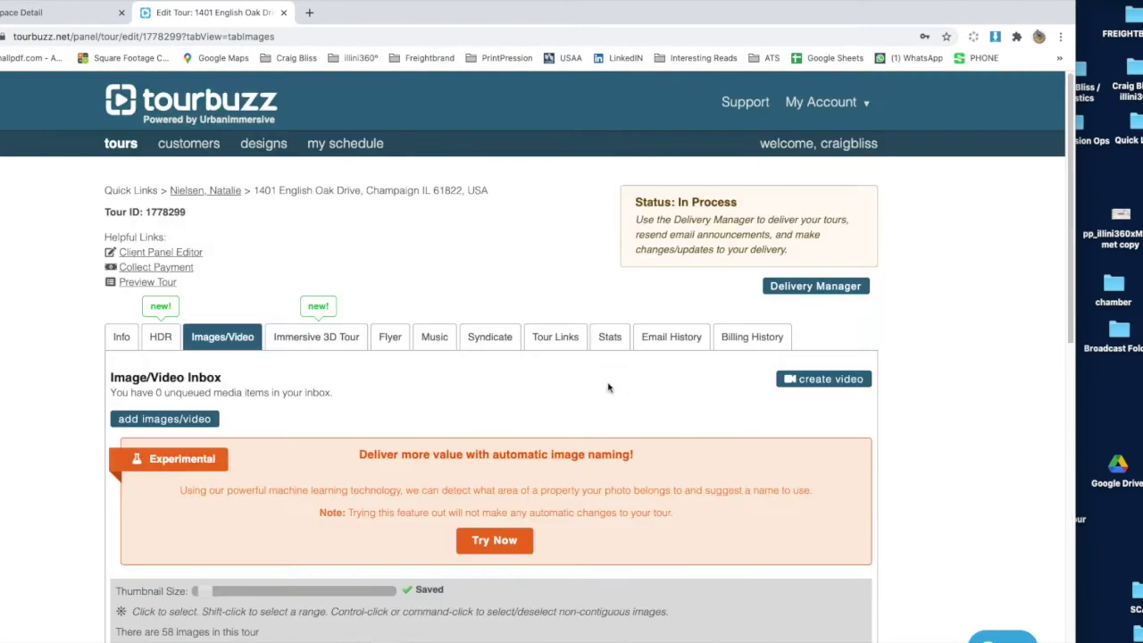
pyautogui.click(161, 282)
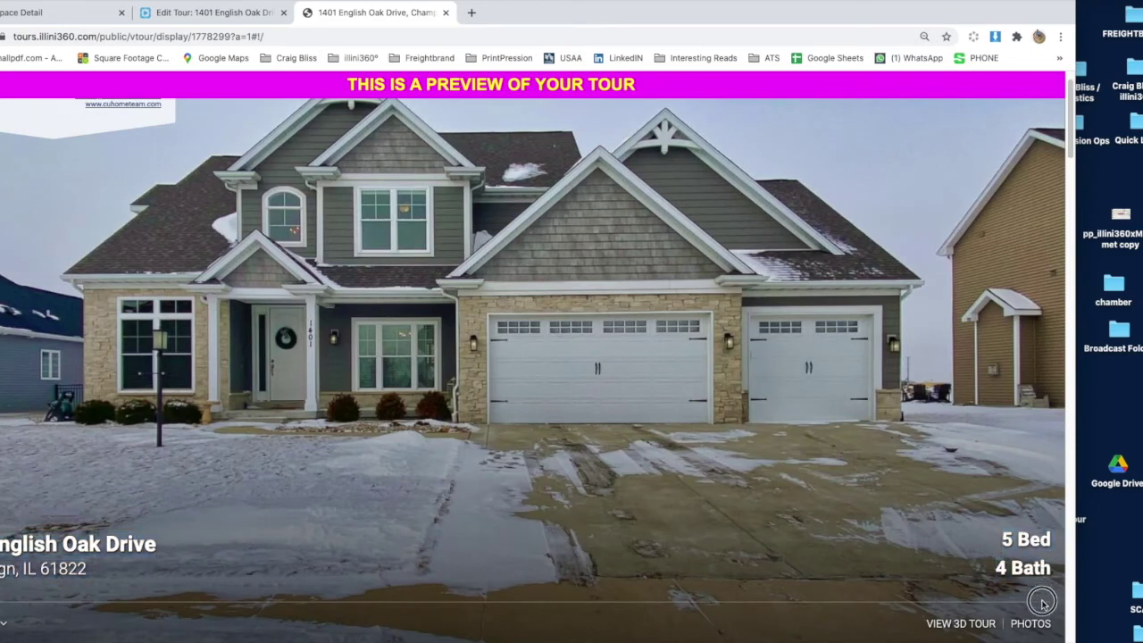
pyautogui.tripleClick(1018, 563)
pyautogui.scroll(-2, 222, 553)
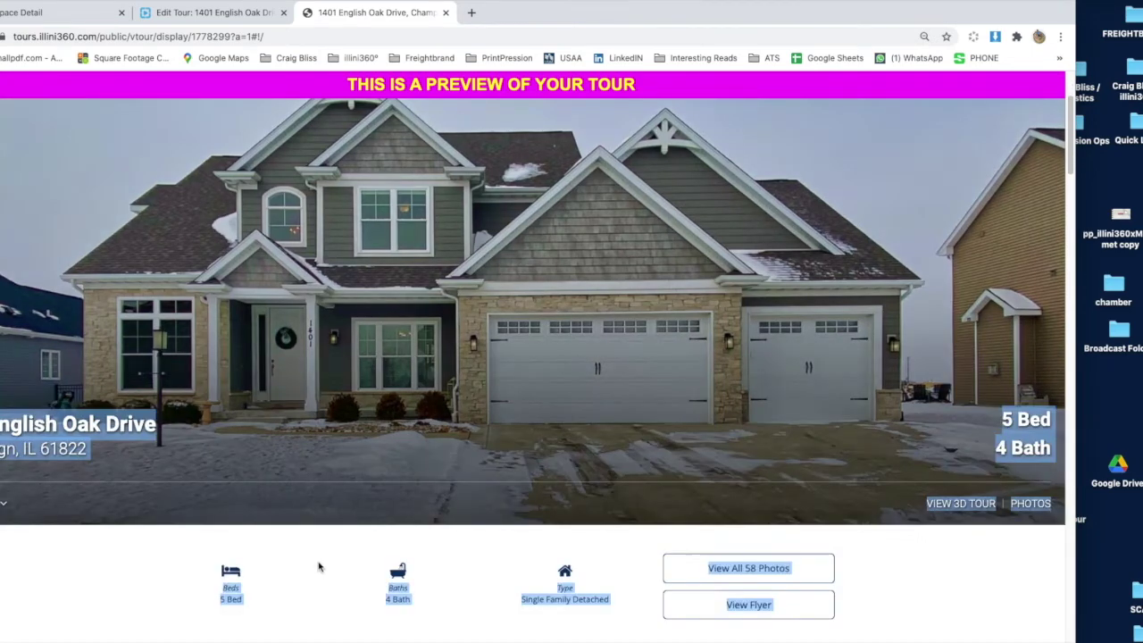
pyautogui.scroll(-5, 511, 574)
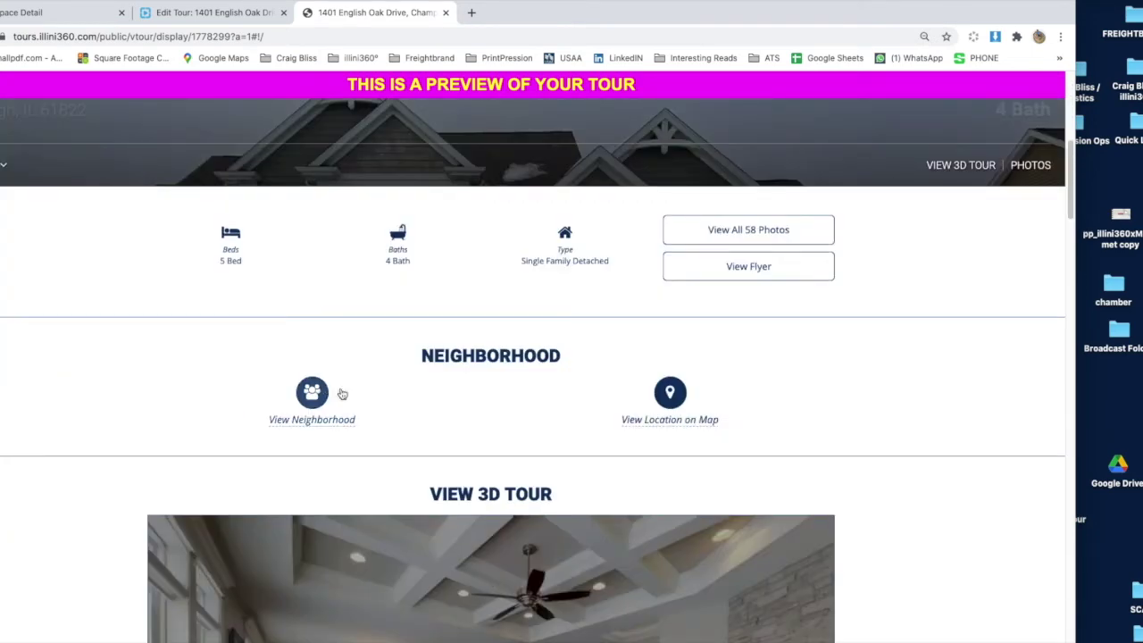
pyautogui.scroll(-3, 482, 497)
pyautogui.scroll(10, 509, 506)
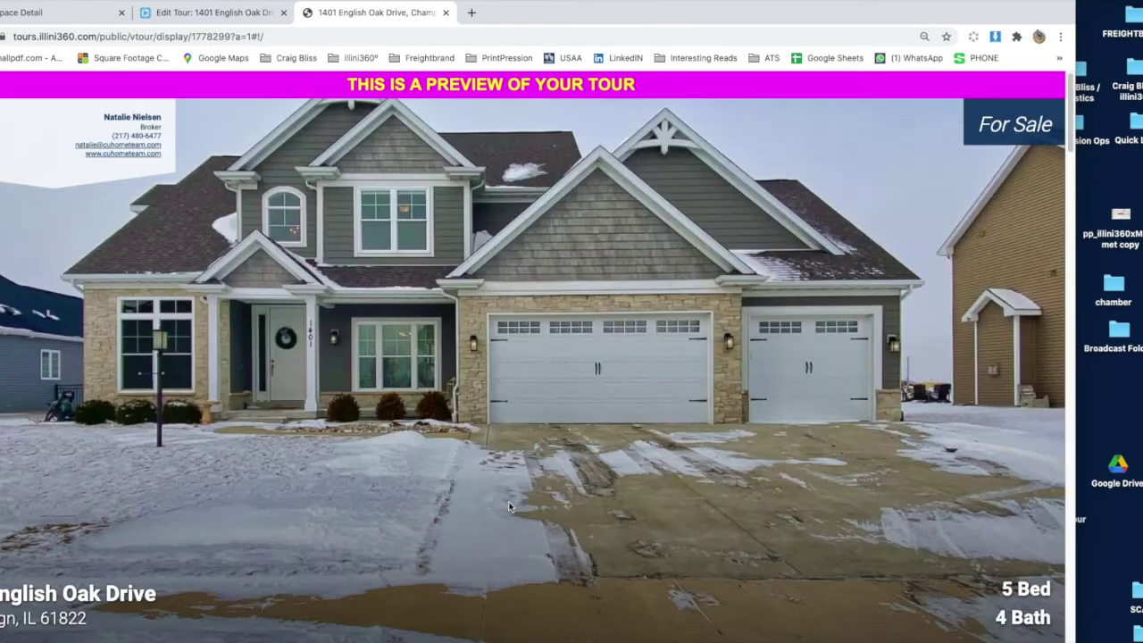
pyautogui.moveTo(1075, 355); pyautogui.dragTo(912, 367)
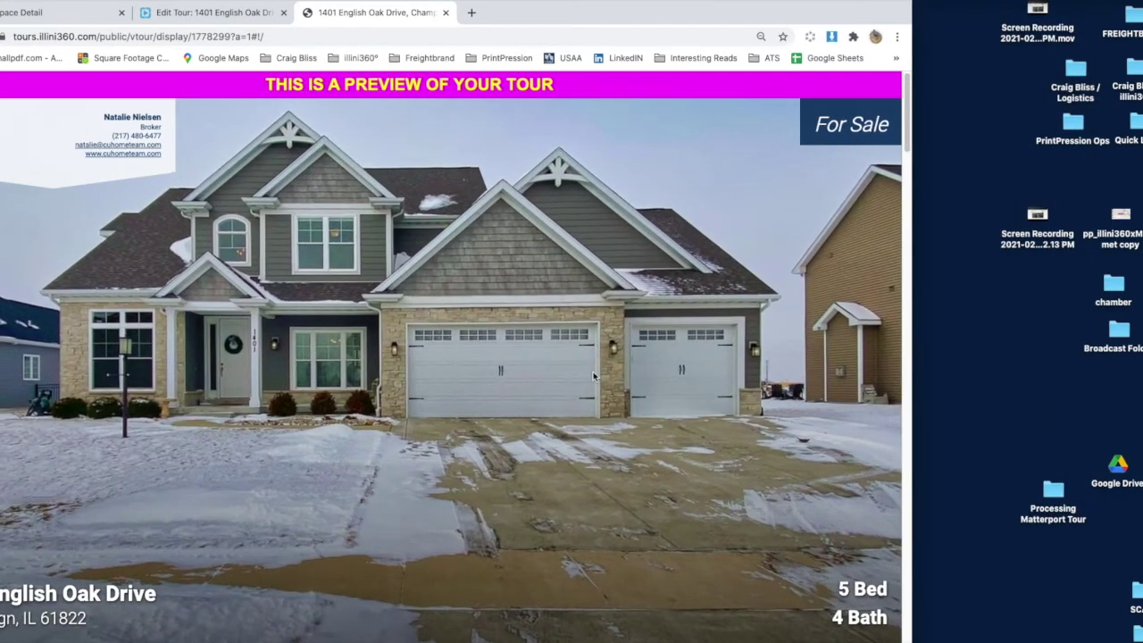
pyautogui.scroll(-5, 596, 378)
pyautogui.scroll(-5, 597, 377)
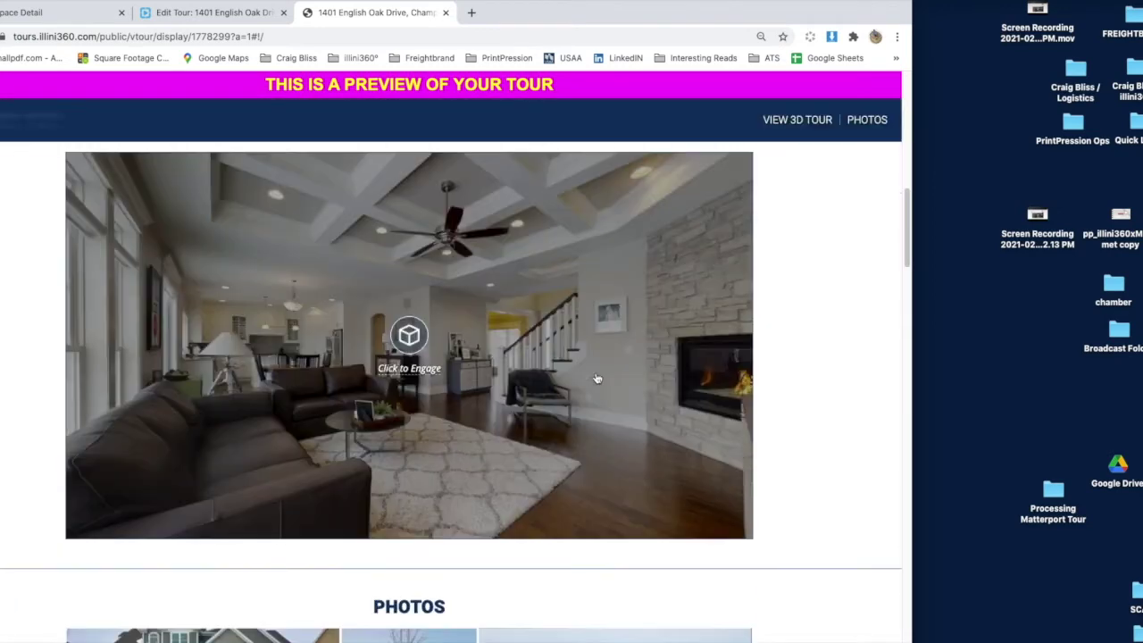
# Step: View the neighborhood map and its category scores in the tour preview, and close it
pyautogui.scroll(5, 596, 378)
pyautogui.click(231, 502)
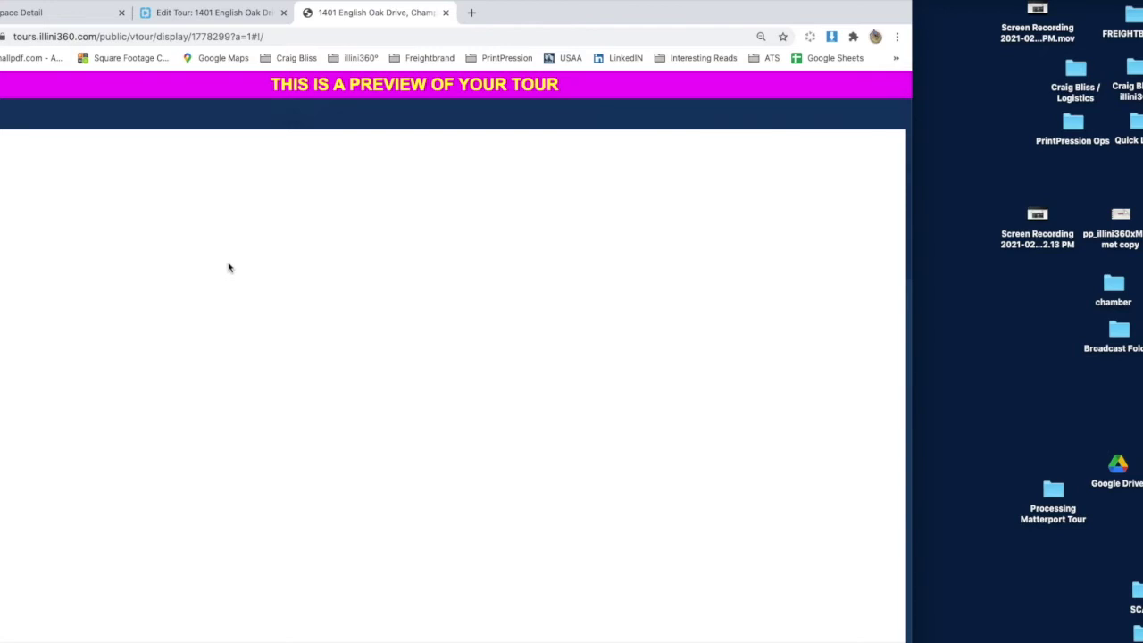
pyautogui.scroll(-3, 608, 459)
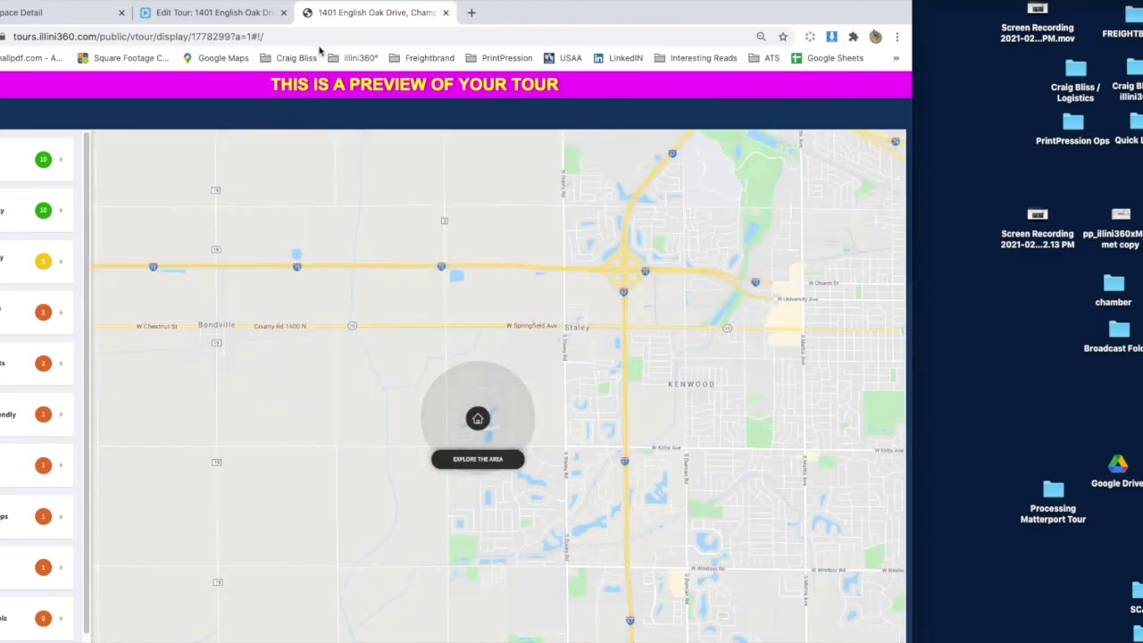
pyautogui.moveTo(516, 25); pyautogui.dragTo(585, 13)
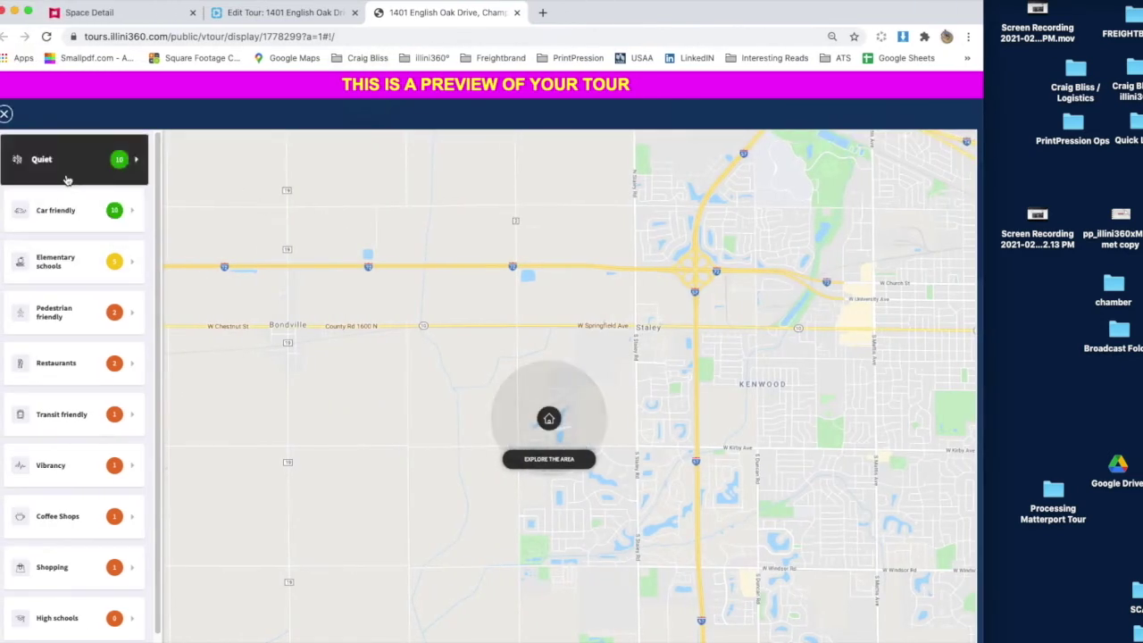
pyautogui.scroll(-2, 90, 483)
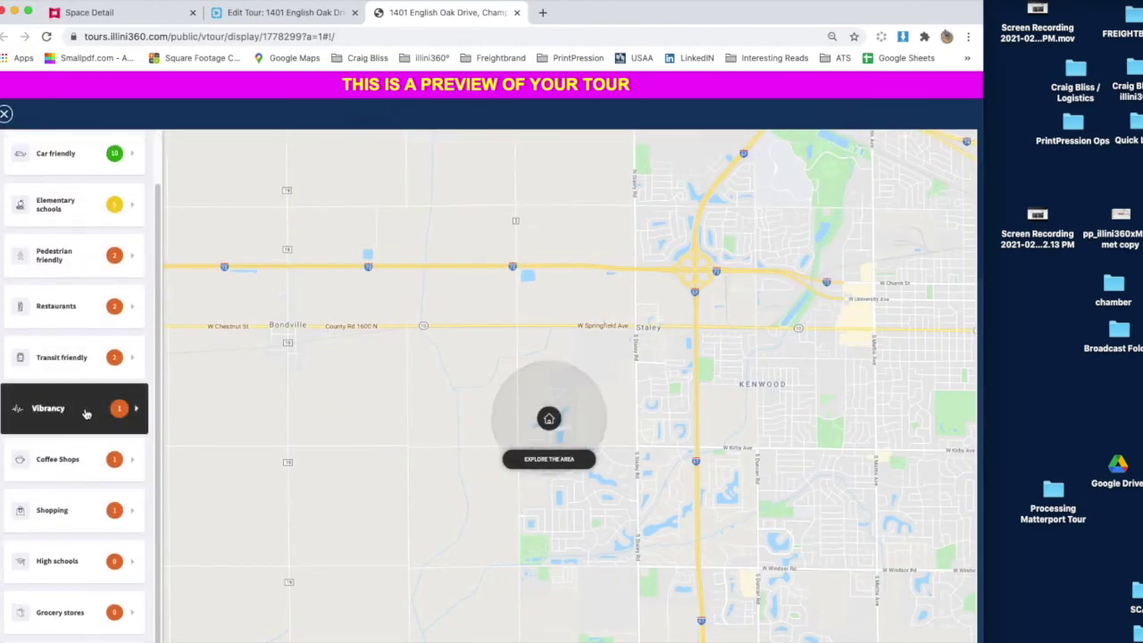
pyautogui.moveTo(781, 12); pyautogui.dragTo(696, 11)
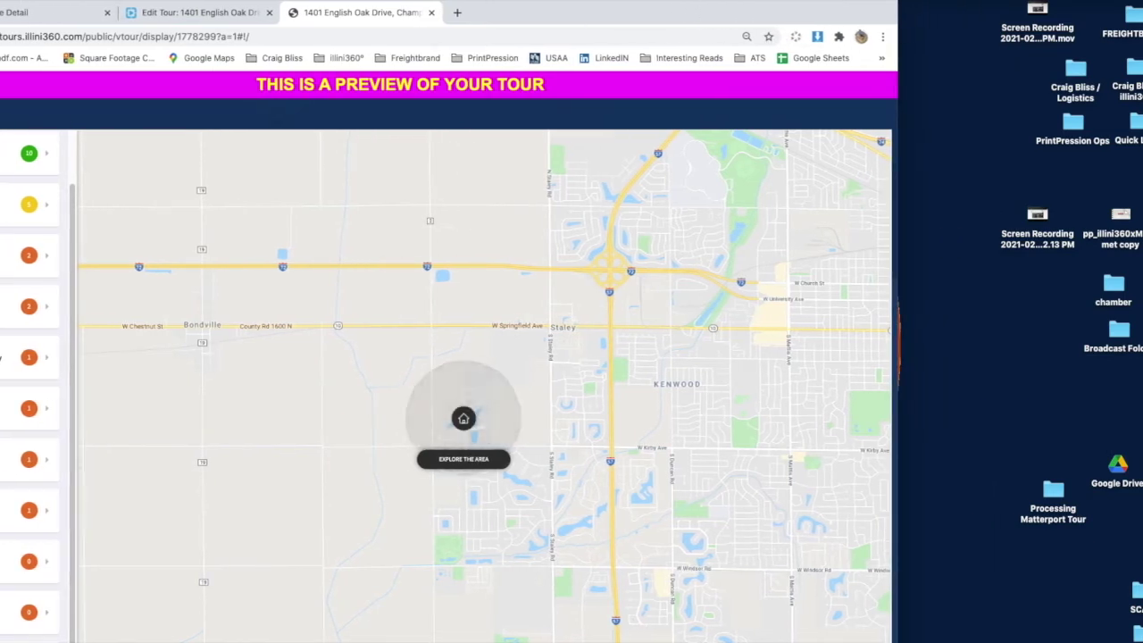
pyautogui.press('Escape')
# Step: Look over the photo grid of the tour preview and open the first front exterior photo in the full-size viewer
pyautogui.moveTo(627, 13); pyautogui.dragTo(613, 18)
pyautogui.scroll(-5, 563, 420)
pyautogui.scroll(-4, 569, 423)
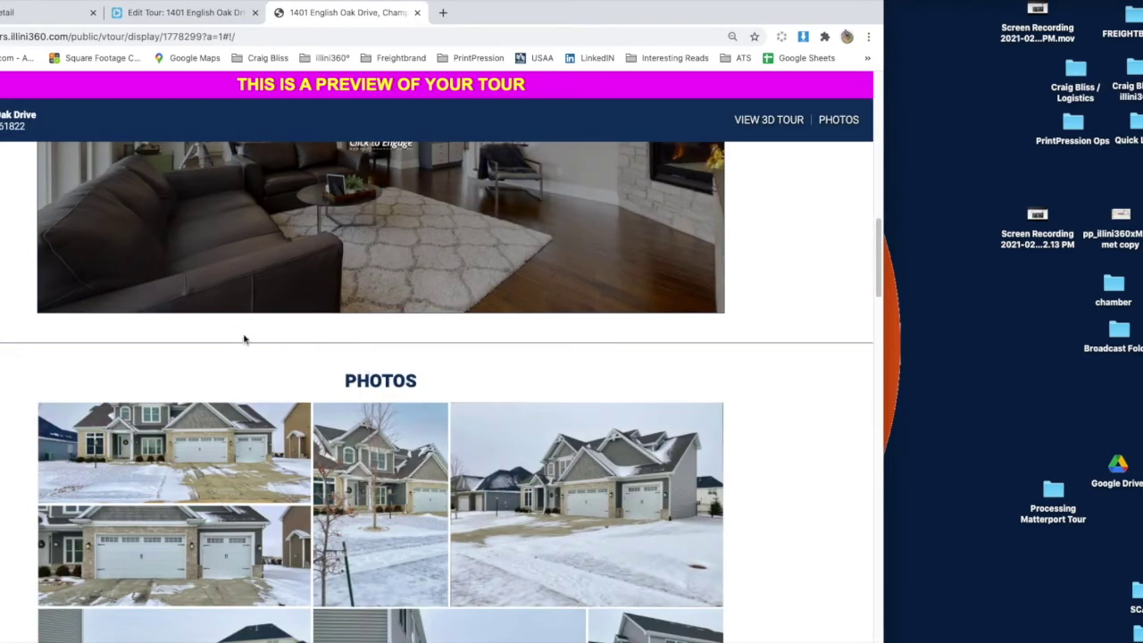
pyautogui.scroll(-3, 748, 397)
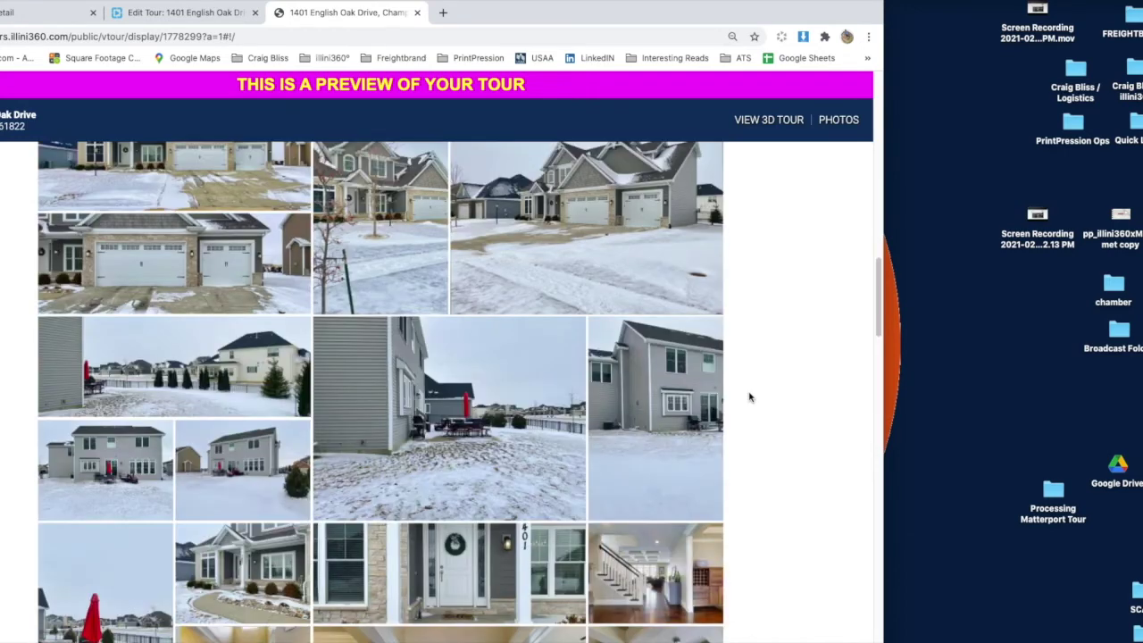
pyautogui.scroll(1, 176, 184)
pyautogui.click(183, 185)
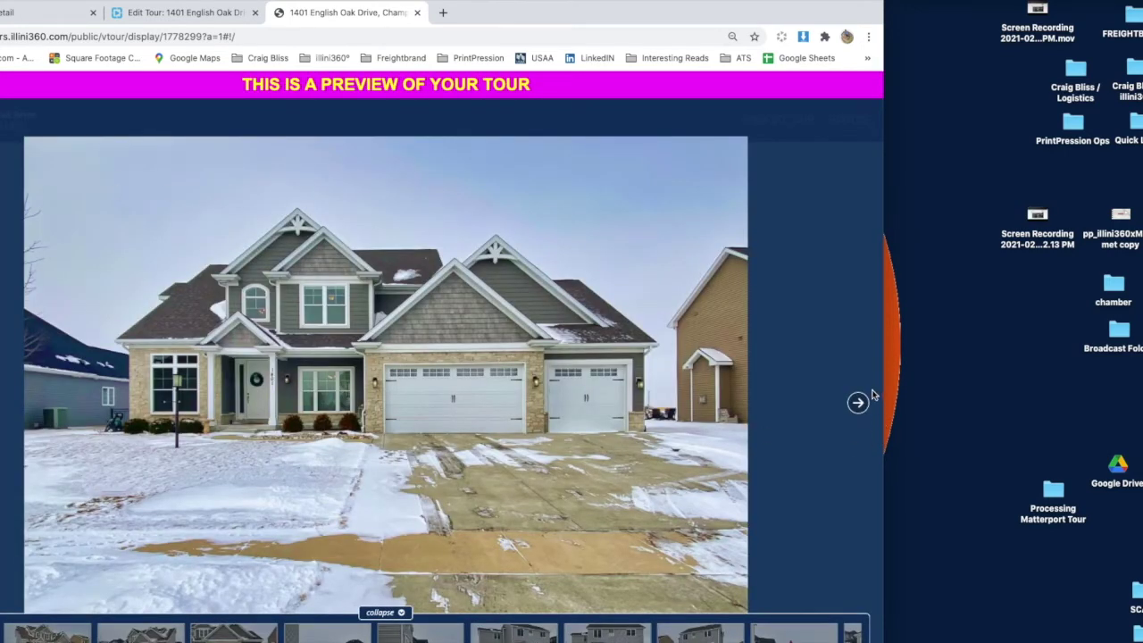
# Step: Page through the exterior photos in the viewer, from the front of the house around the backyard to the front door
pyautogui.moveTo(694, 18); pyautogui.dragTo(781, 18)
pyautogui.click(16, 114)
pyautogui.click(945, 403)
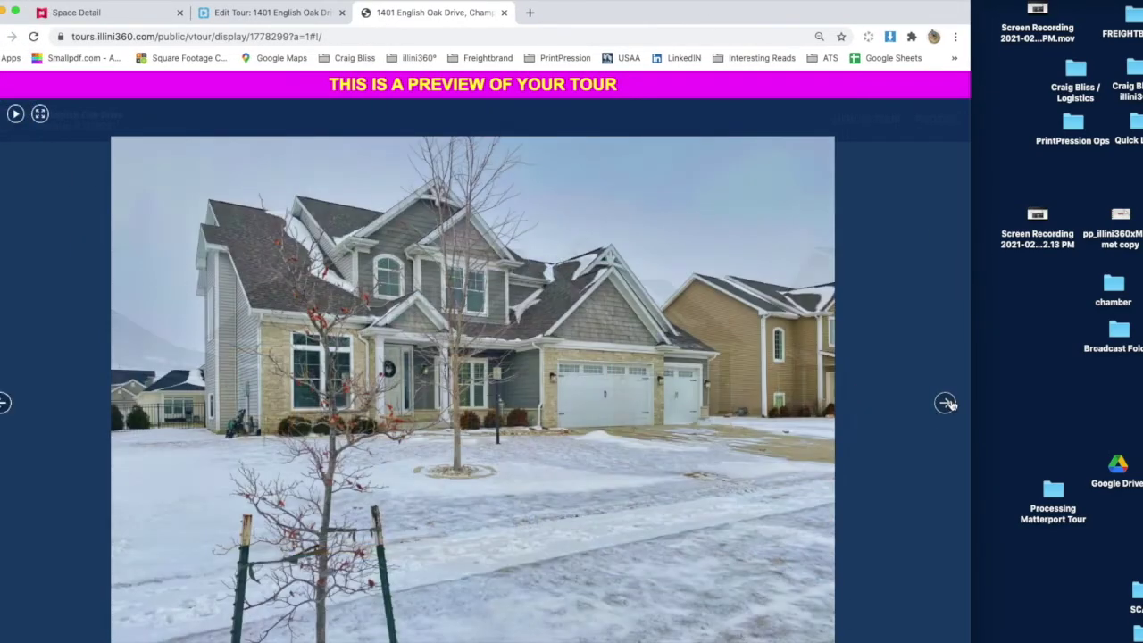
pyautogui.click(948, 404)
pyautogui.click(947, 404)
pyautogui.click(947, 404)
pyautogui.click(949, 404)
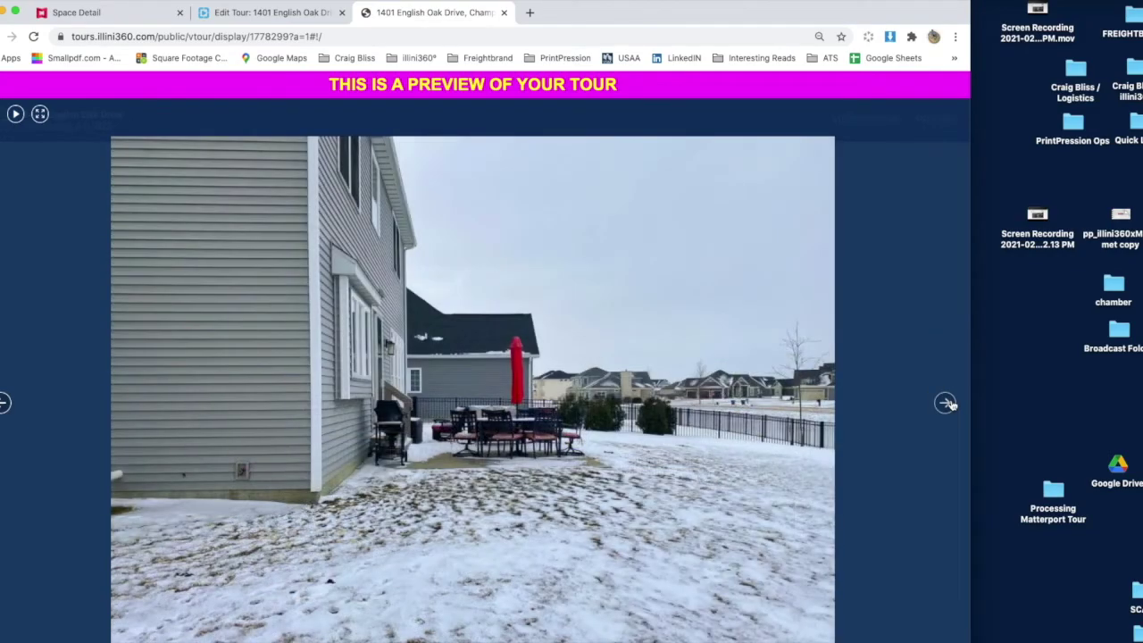
pyautogui.click(948, 403)
pyautogui.click(949, 404)
pyautogui.click(949, 404)
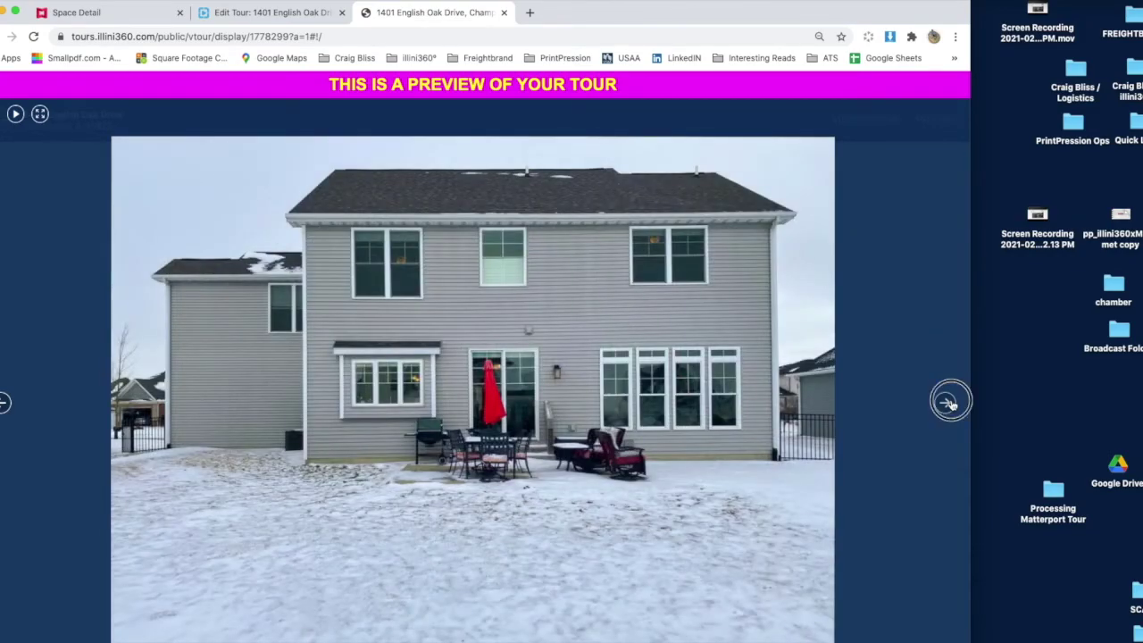
pyautogui.click(950, 403)
pyautogui.click(950, 403)
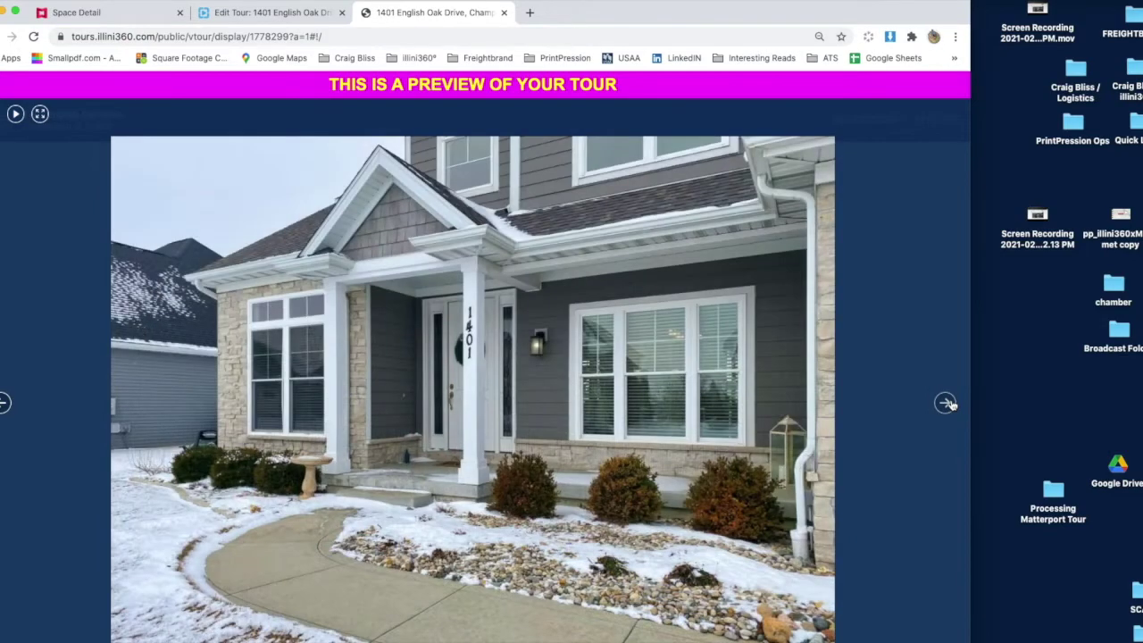
pyautogui.click(950, 403)
pyautogui.click(946, 402)
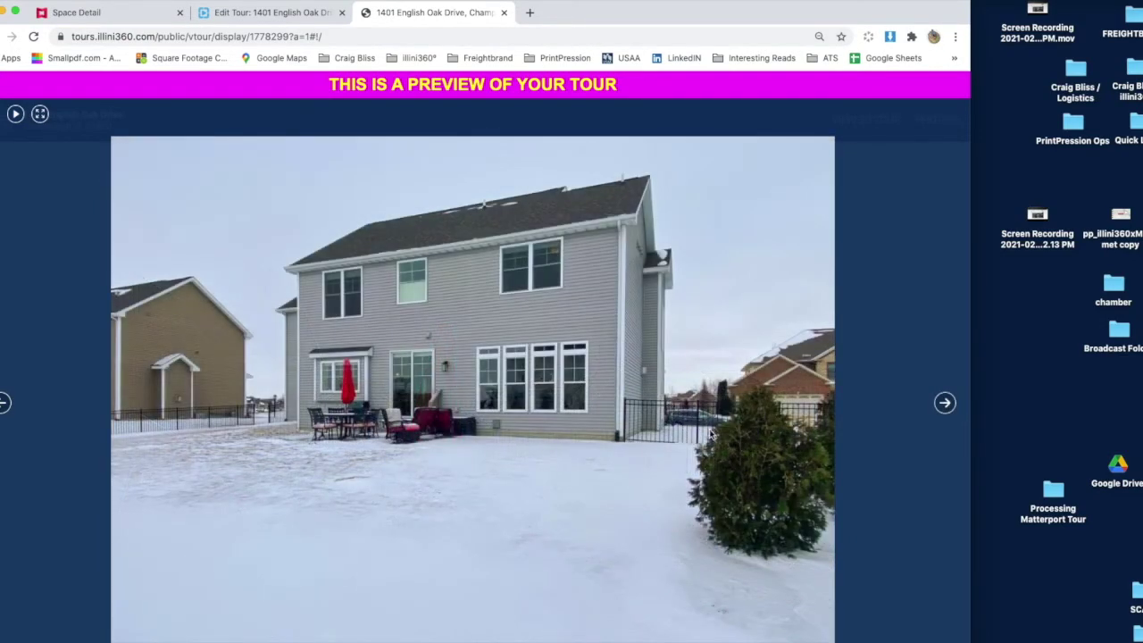
pyautogui.click(947, 402)
pyautogui.click(947, 402)
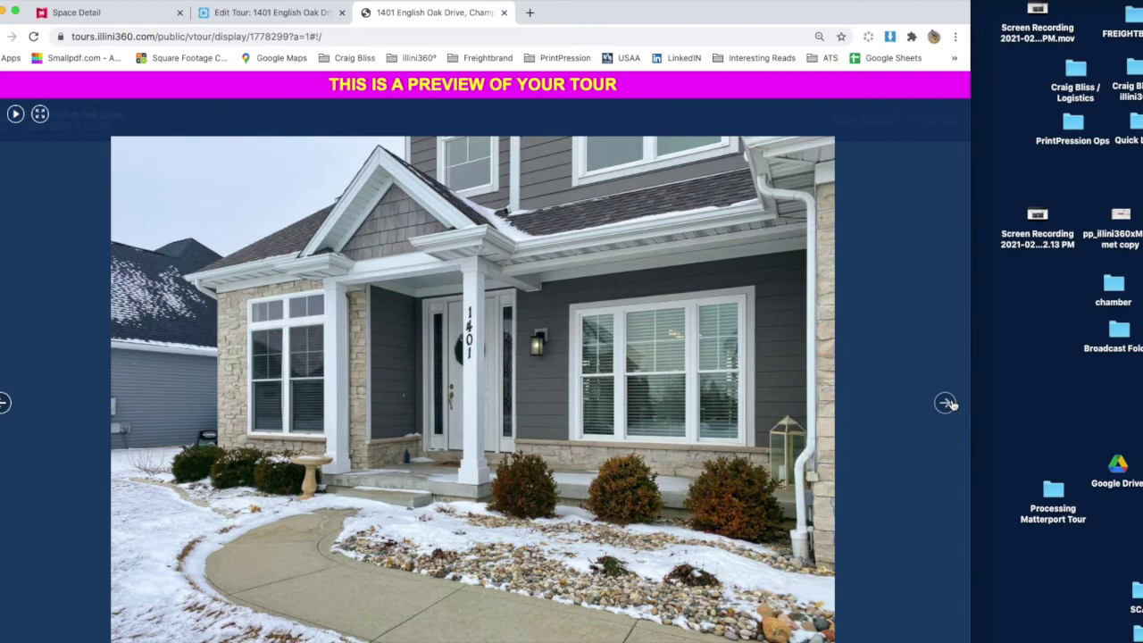
pyautogui.click(947, 402)
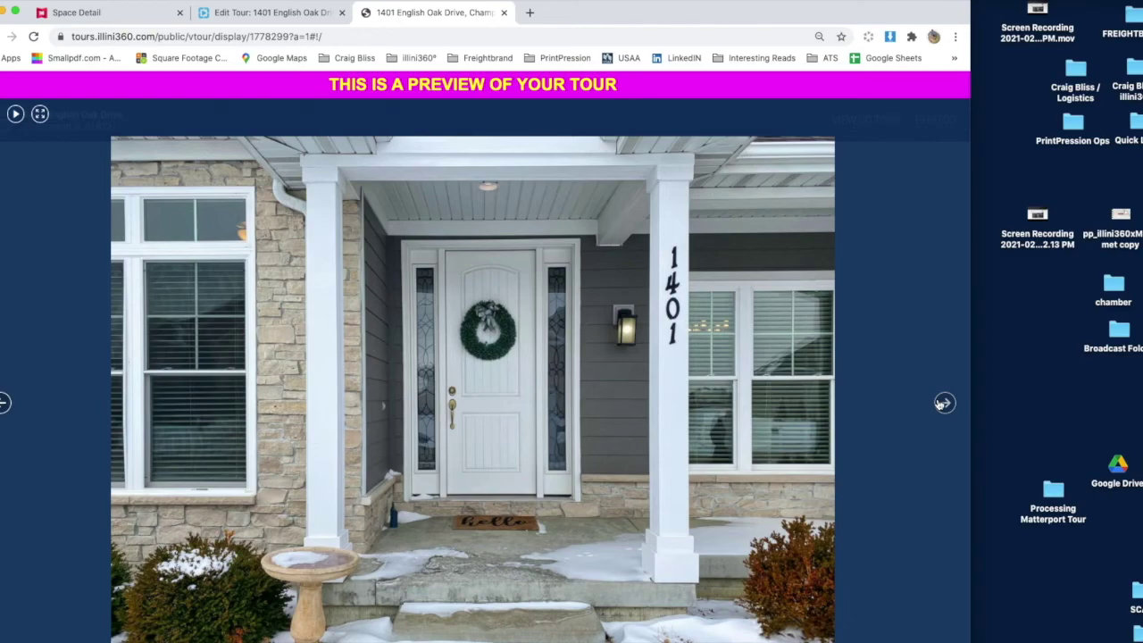
# Step: Go back to the backyard photos and step forward past the patio view to the front porch photo to recheck their order
pyautogui.click(4, 403)
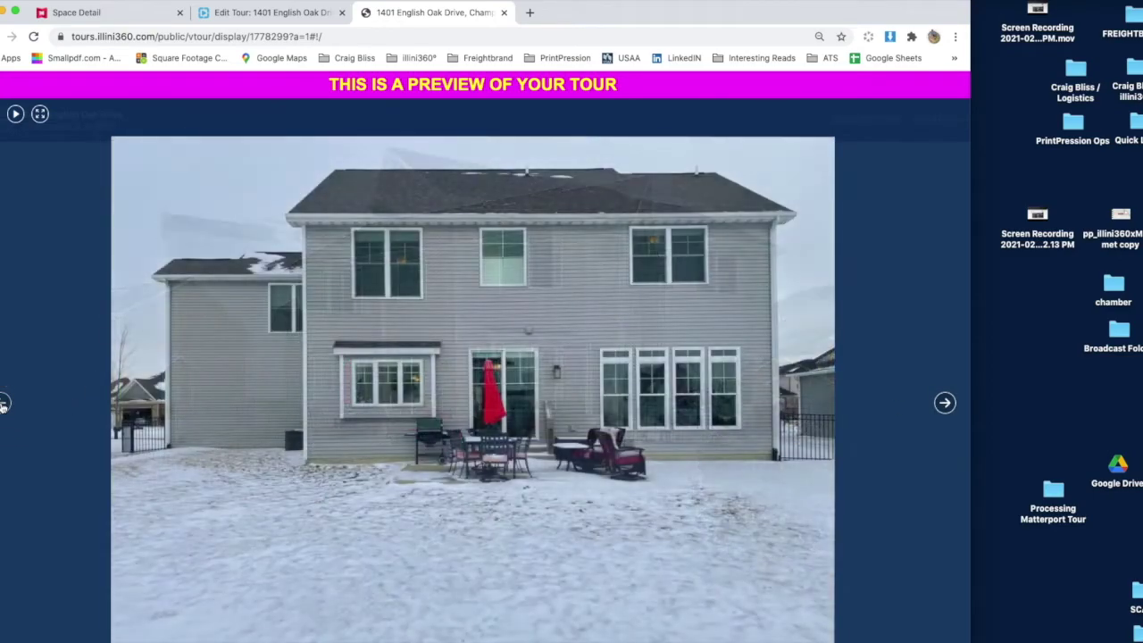
pyautogui.click(5, 403)
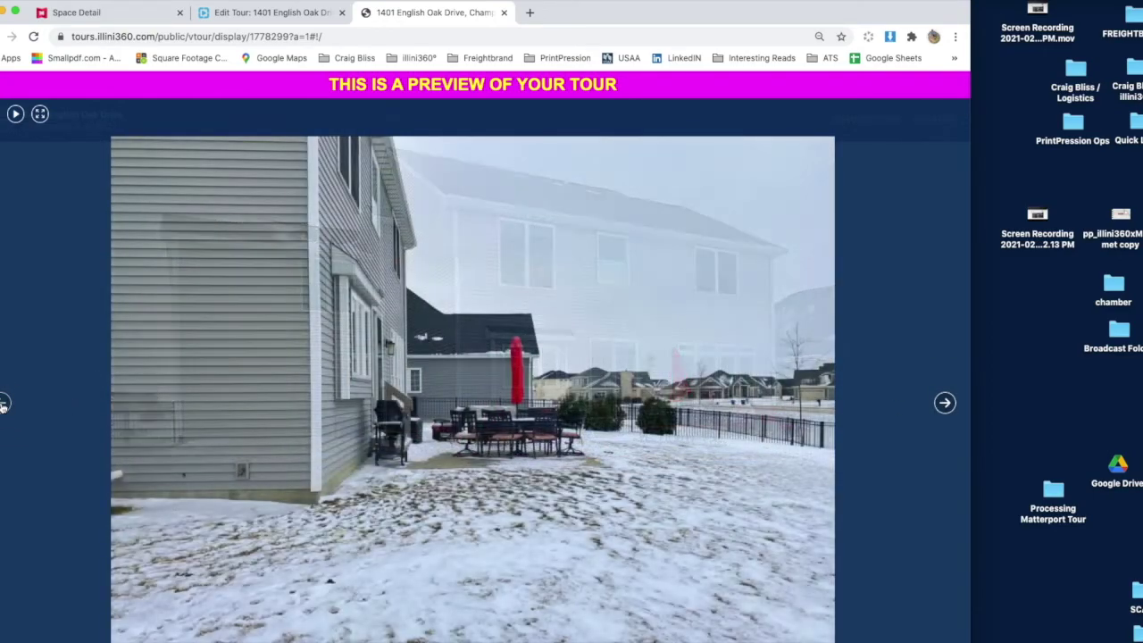
pyautogui.click(945, 404)
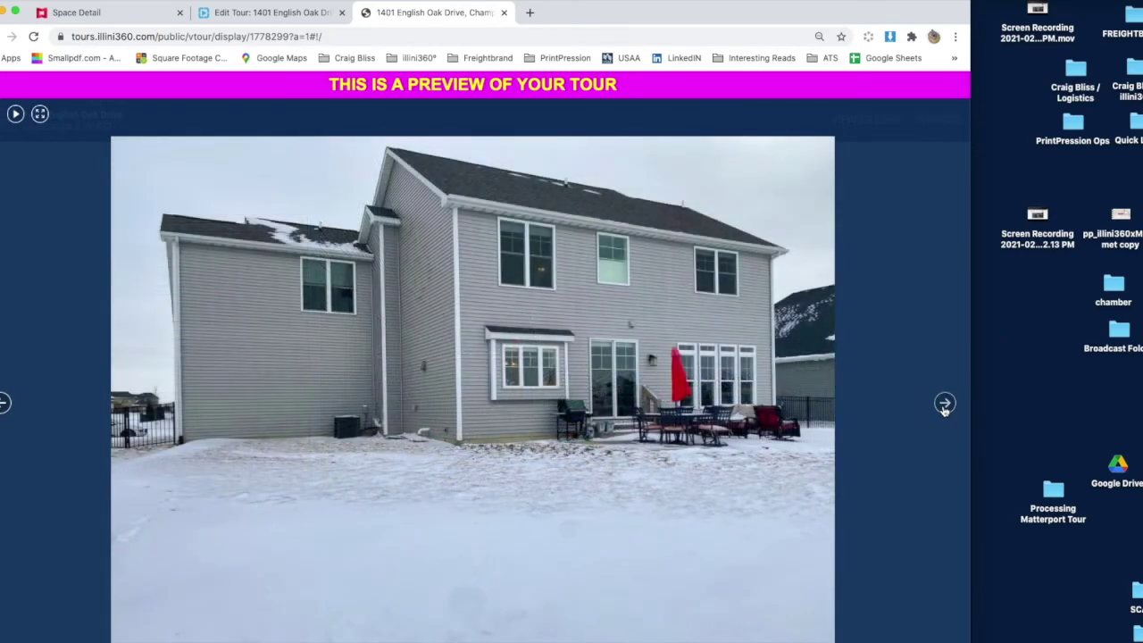
pyautogui.click(945, 403)
pyautogui.click(944, 403)
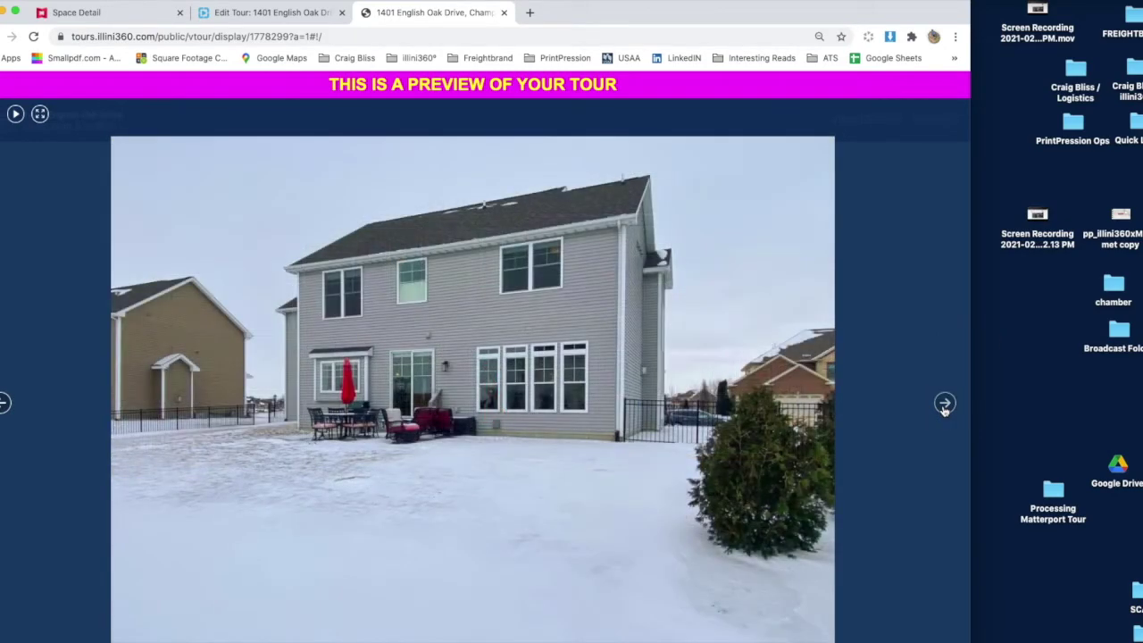
pyautogui.click(944, 404)
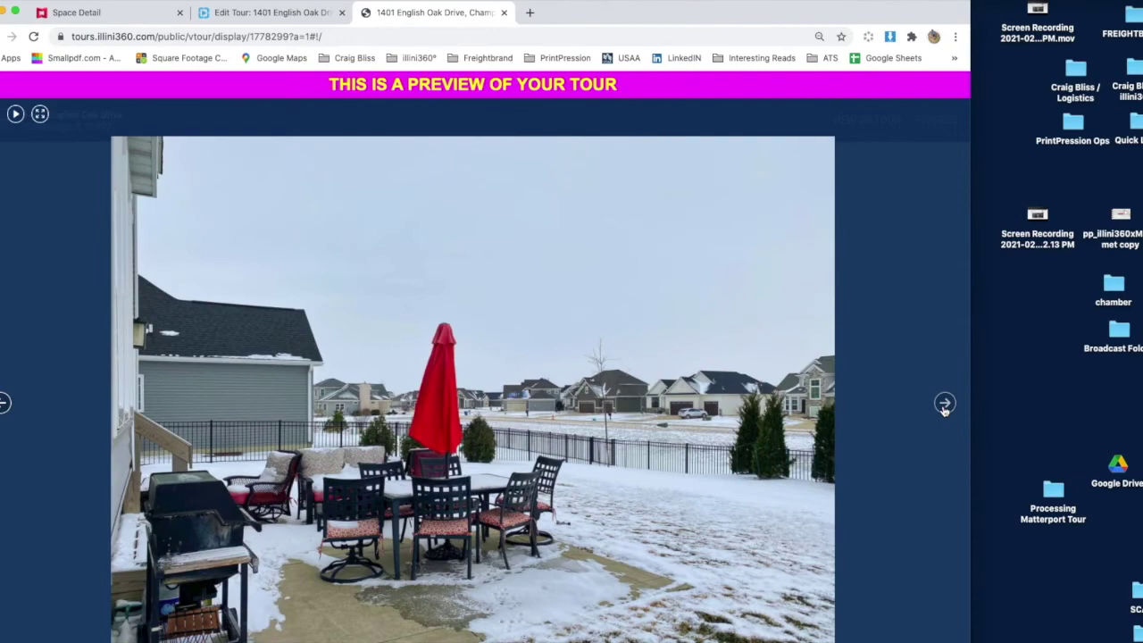
pyautogui.click(945, 404)
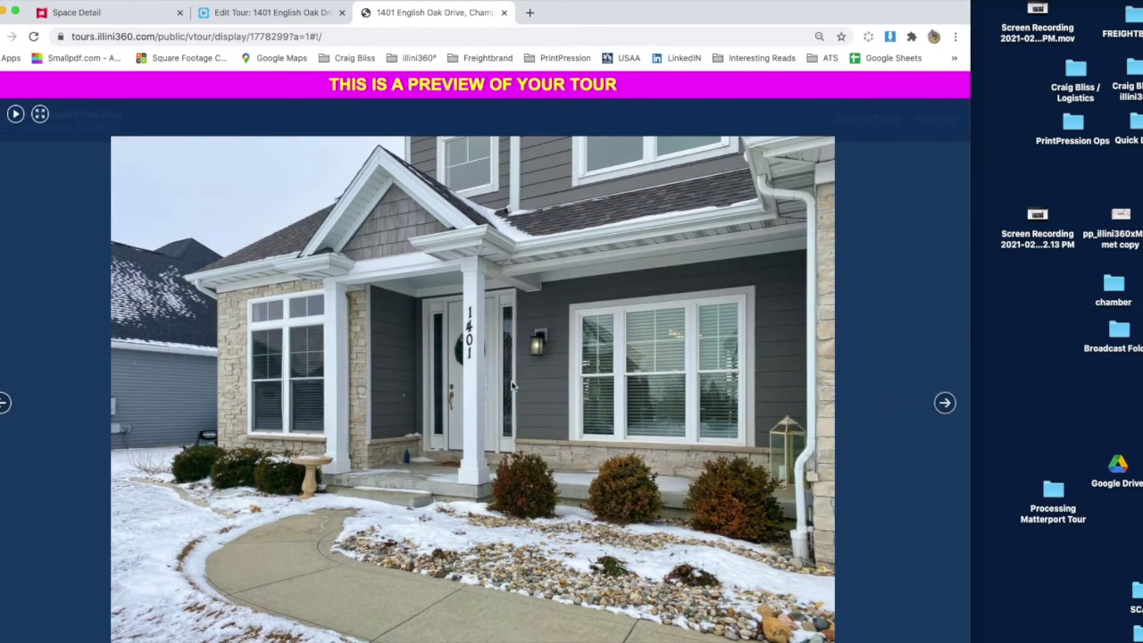
# Step: Compare the patio photo with the front porch photo that follows it to check the transition
pyautogui.click(5, 403)
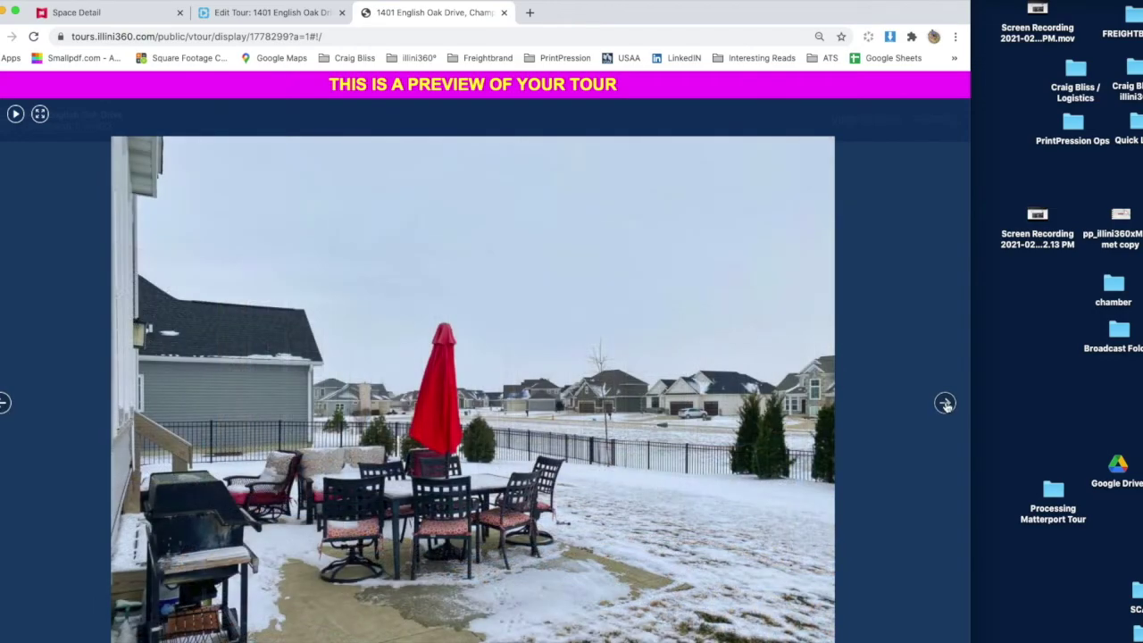
pyautogui.click(945, 404)
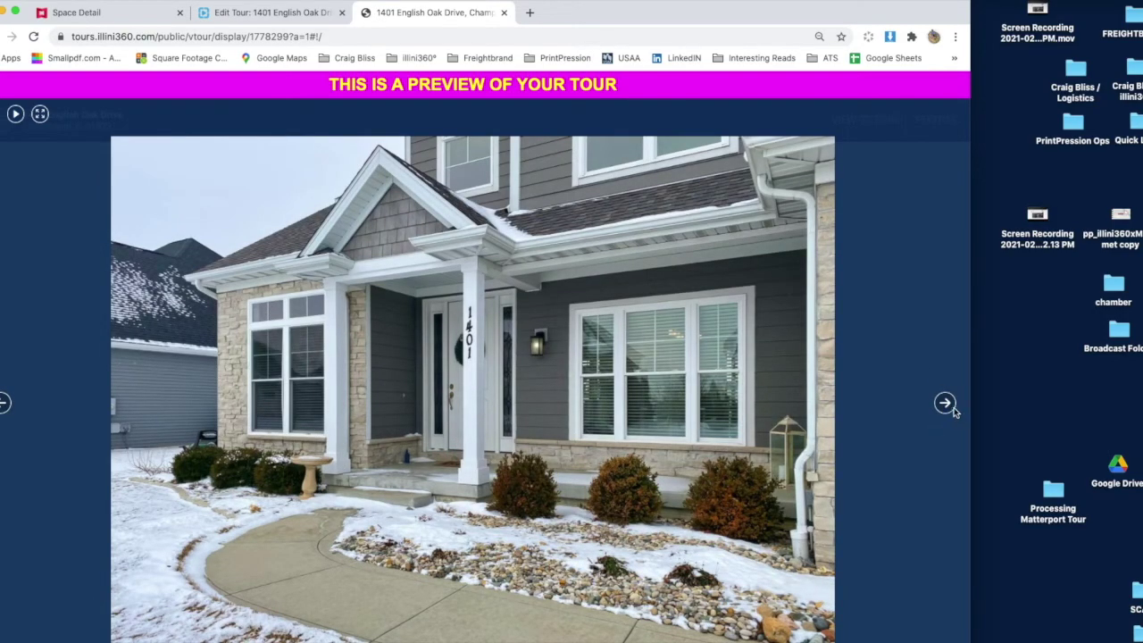
pyautogui.click(7, 401)
pyautogui.click(943, 406)
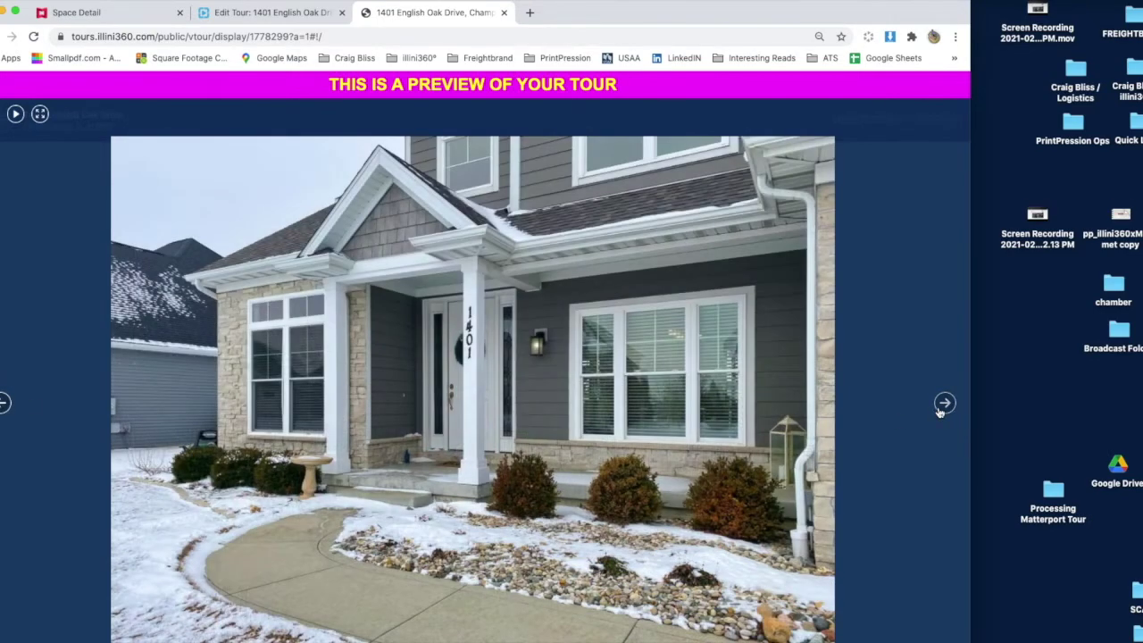
# Step: Step between the front porch, front door and first entry photos to check the transition from outside to inside
pyautogui.click(942, 406)
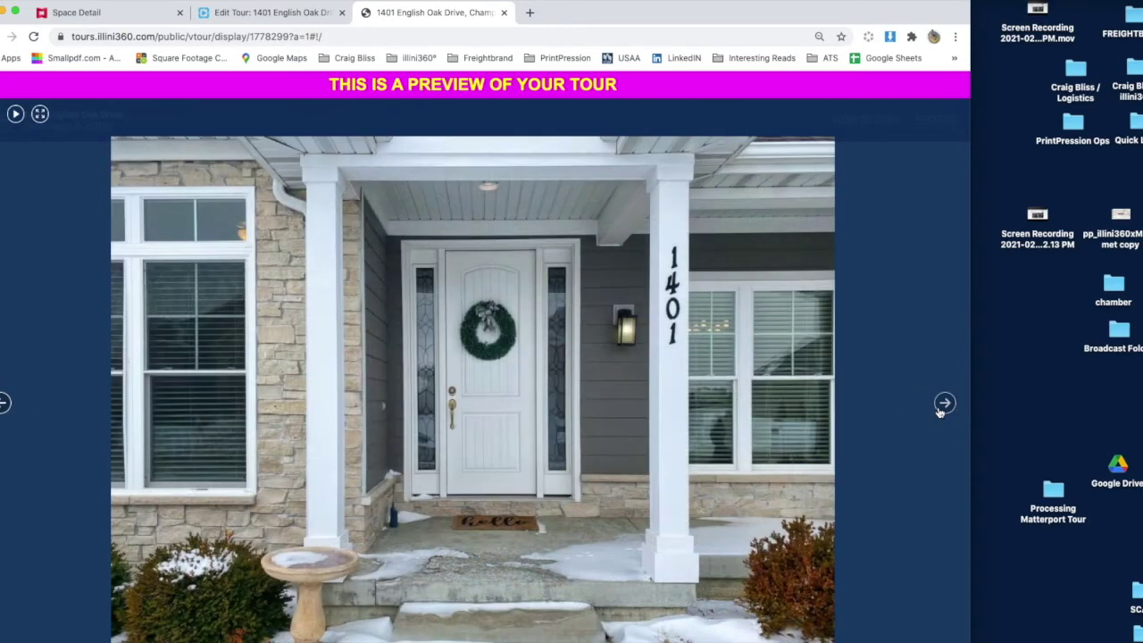
pyautogui.click(943, 405)
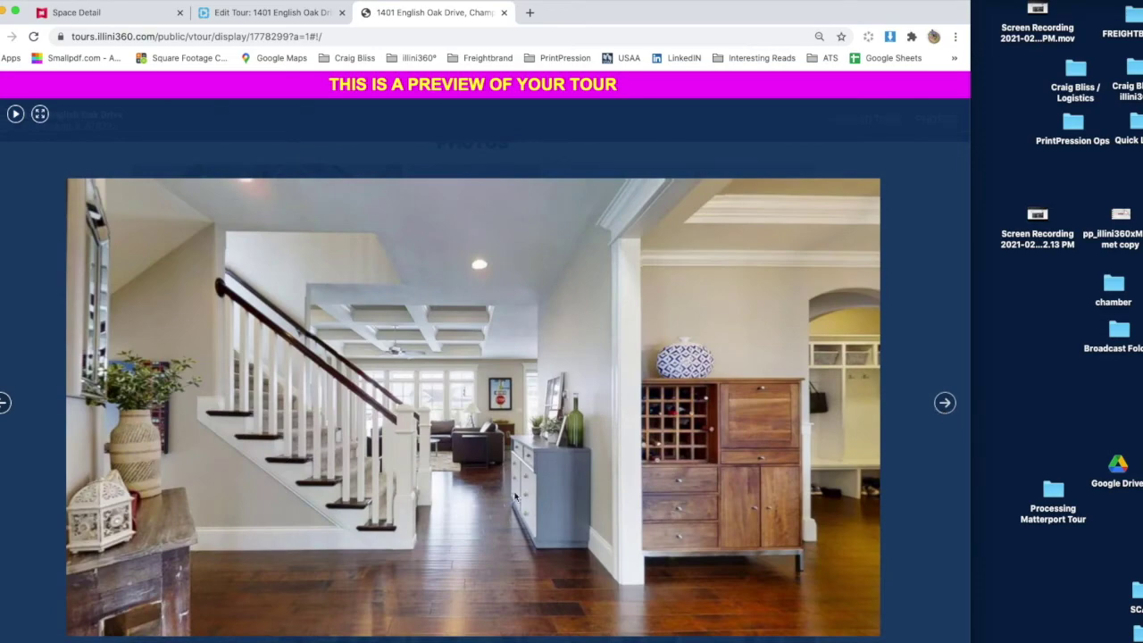
pyautogui.press('Left')
pyautogui.press('Left')
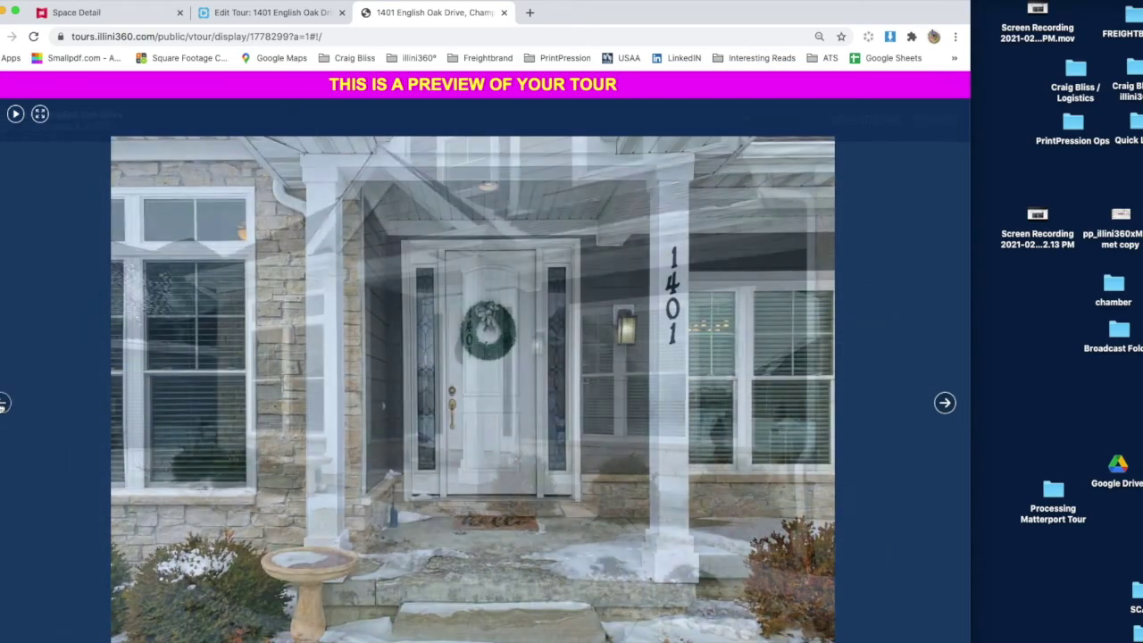
pyautogui.click(947, 404)
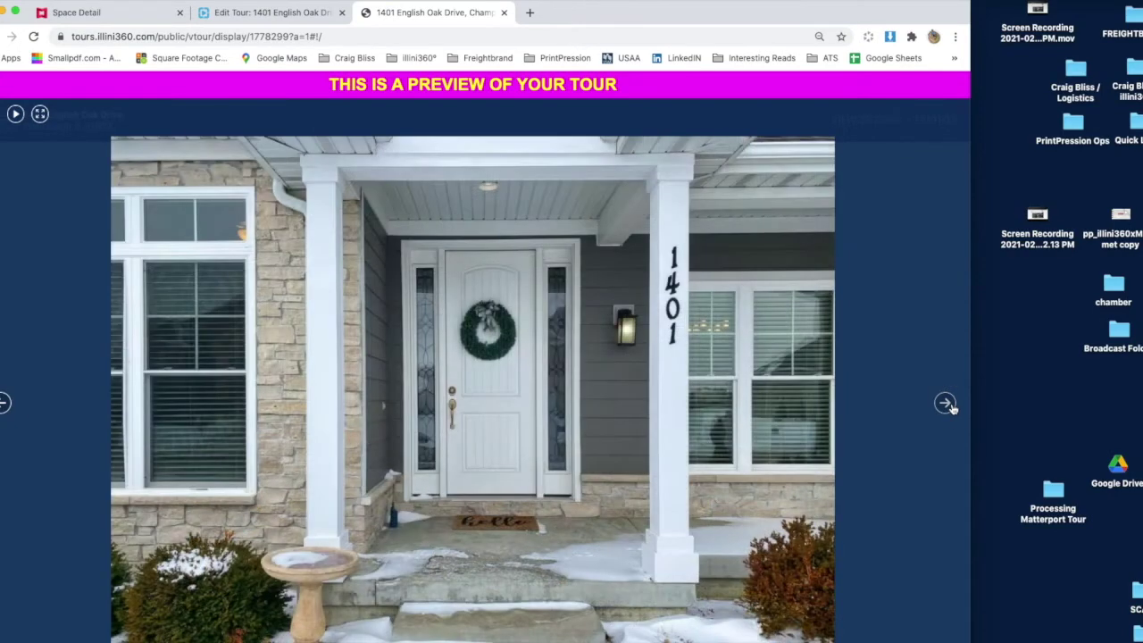
pyautogui.click(947, 404)
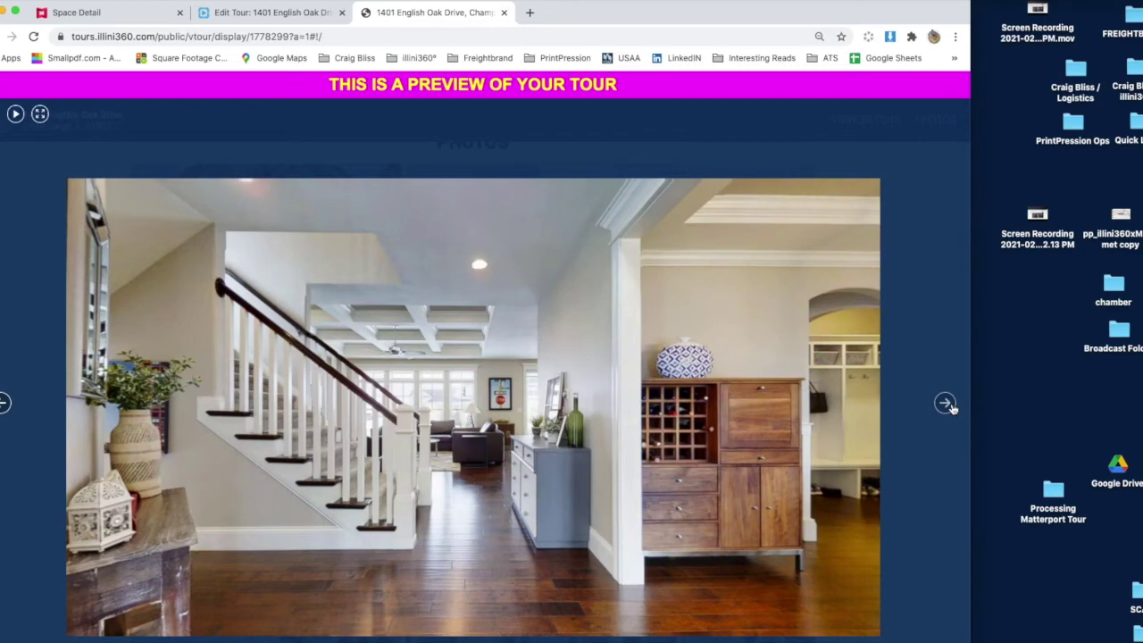
# Step: Move back and forth through the entry photos to compare the staircase view with the two front door views
pyautogui.click(944, 404)
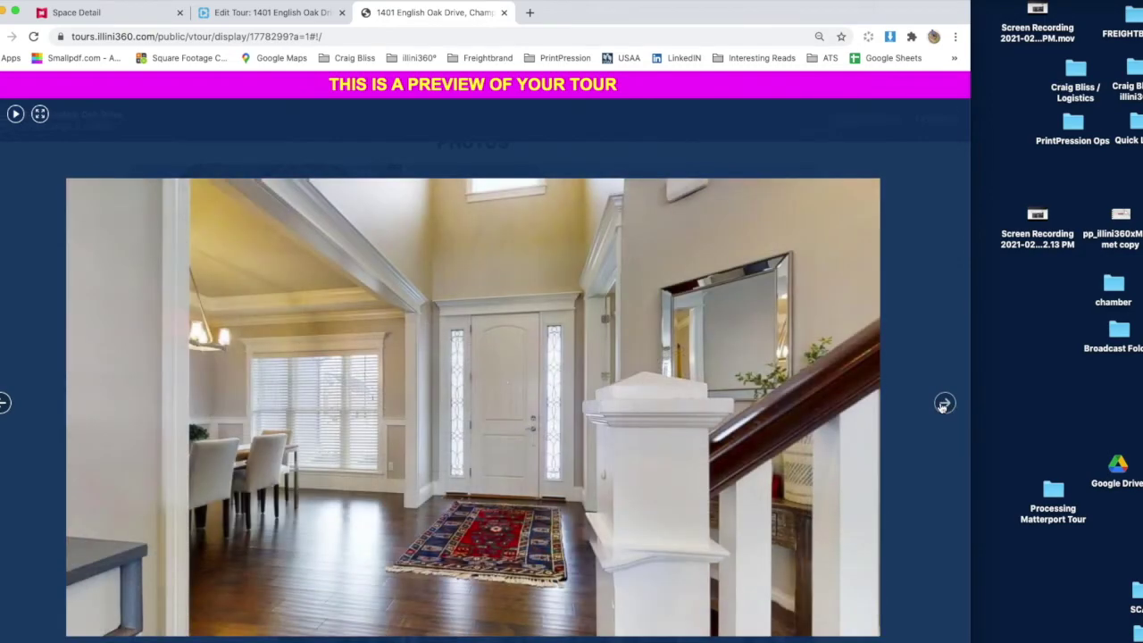
pyautogui.click(944, 403)
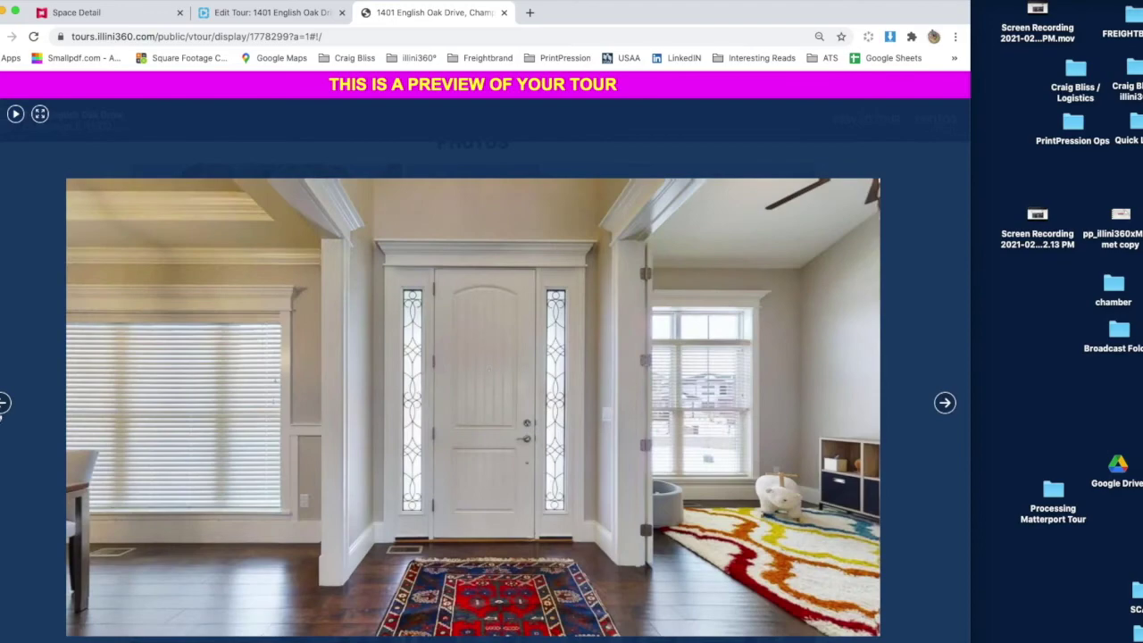
pyautogui.click(4, 404)
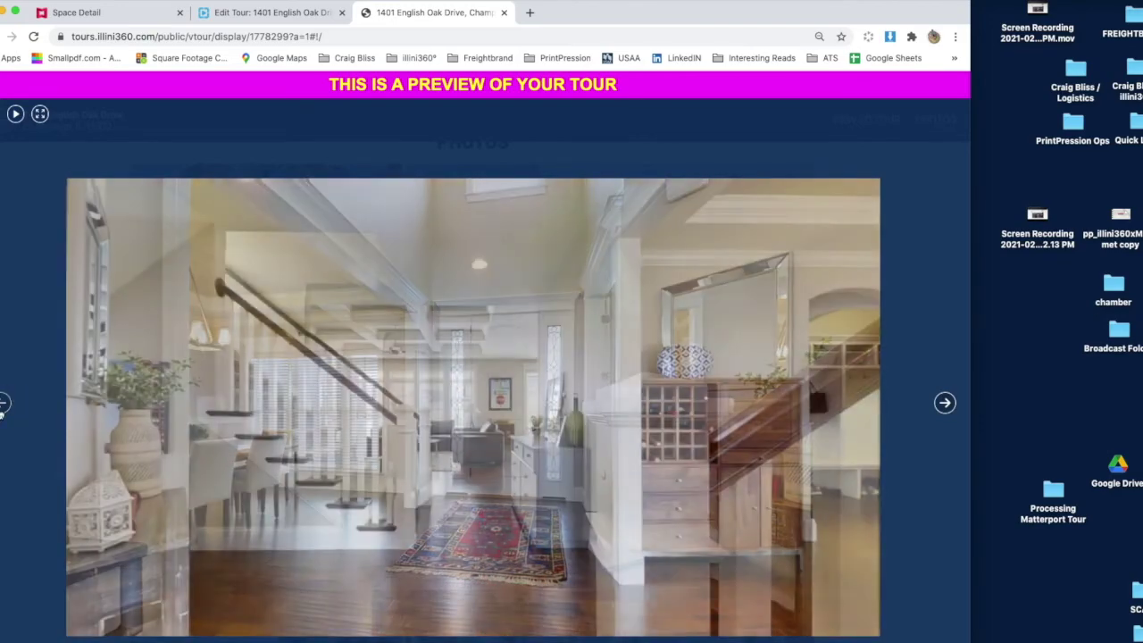
pyautogui.click(946, 404)
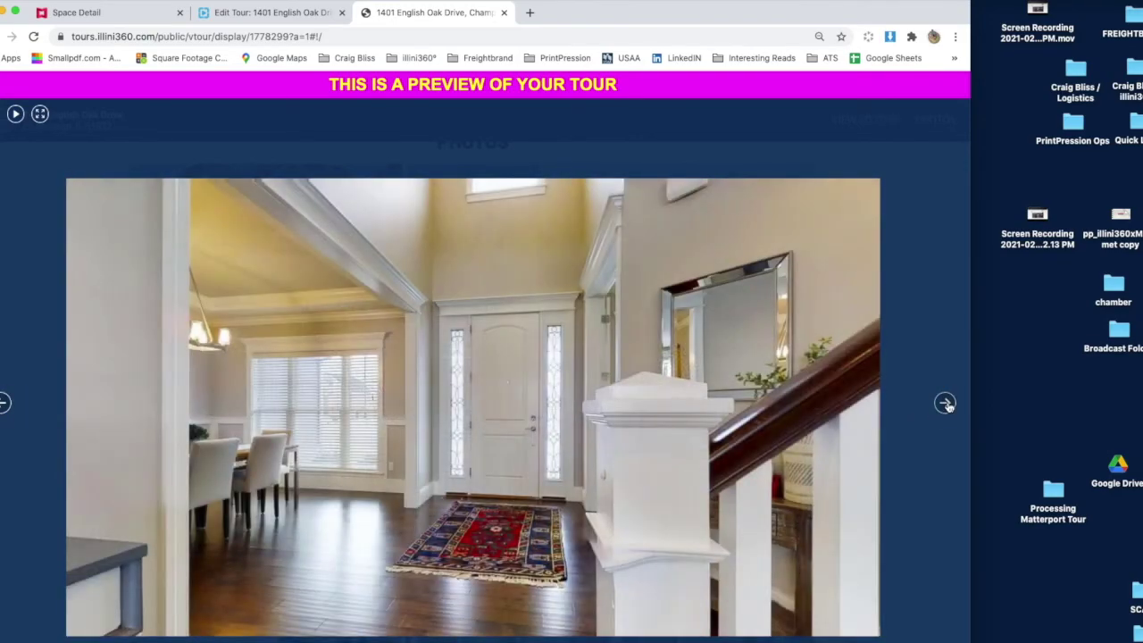
pyautogui.click(946, 404)
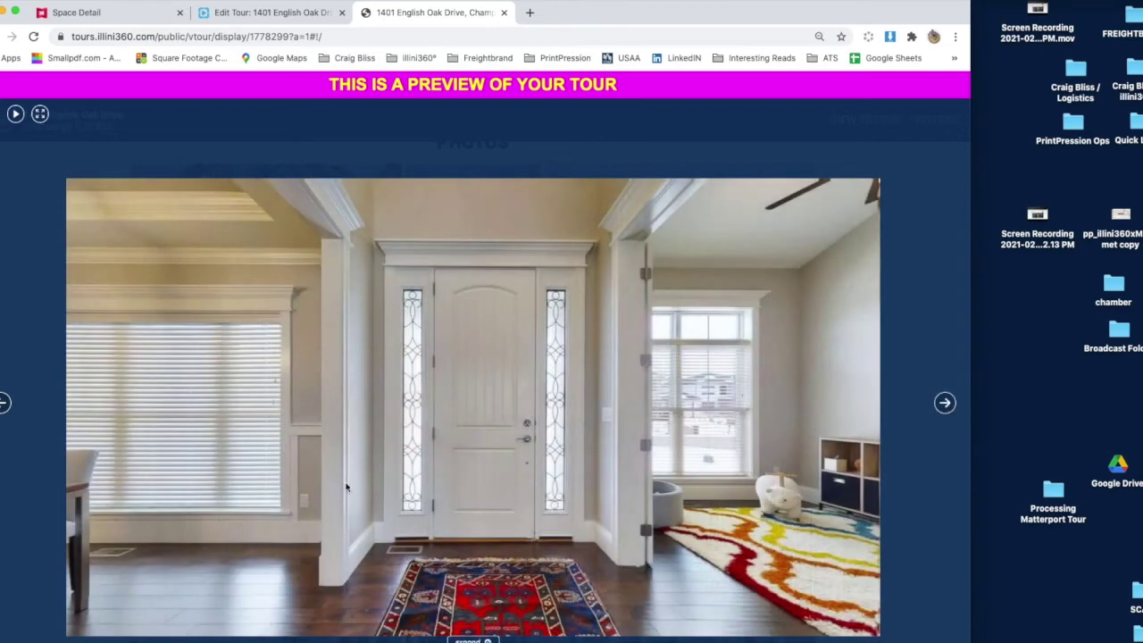
pyautogui.click(946, 404)
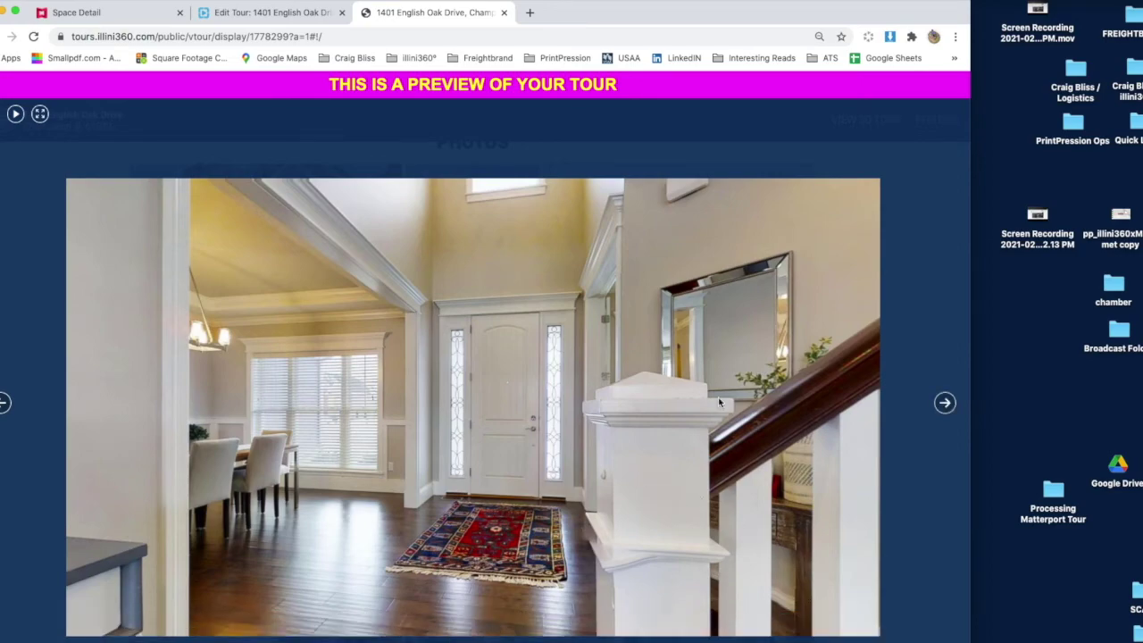
pyautogui.click(945, 404)
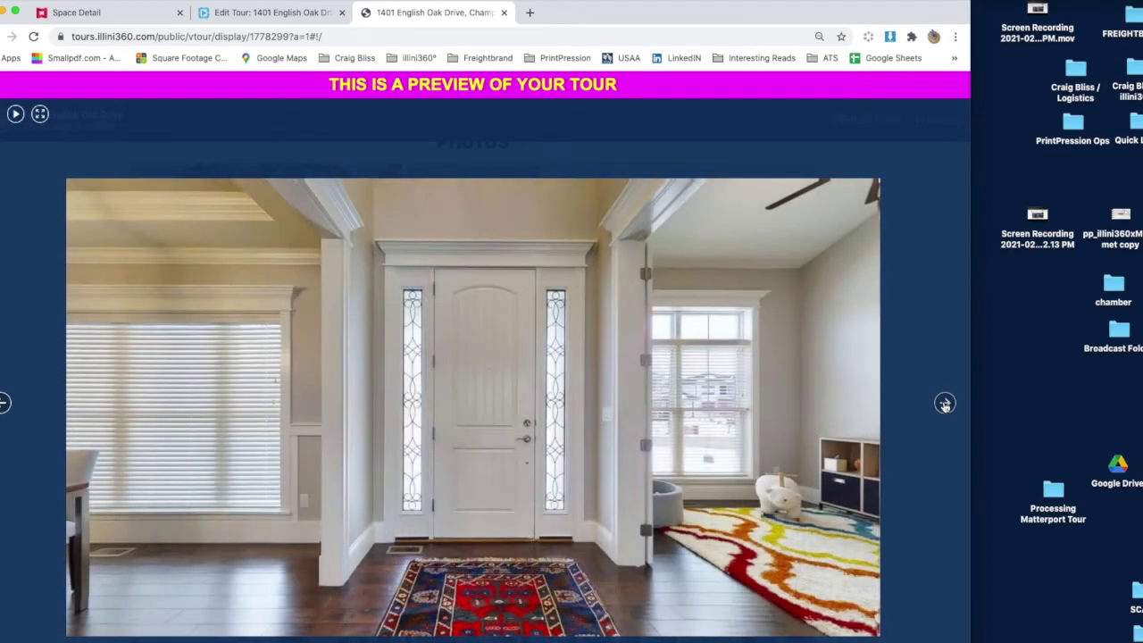
# Step: Page through the living room and eat-in kitchen photos in the viewer to check their order
pyautogui.click(945, 403)
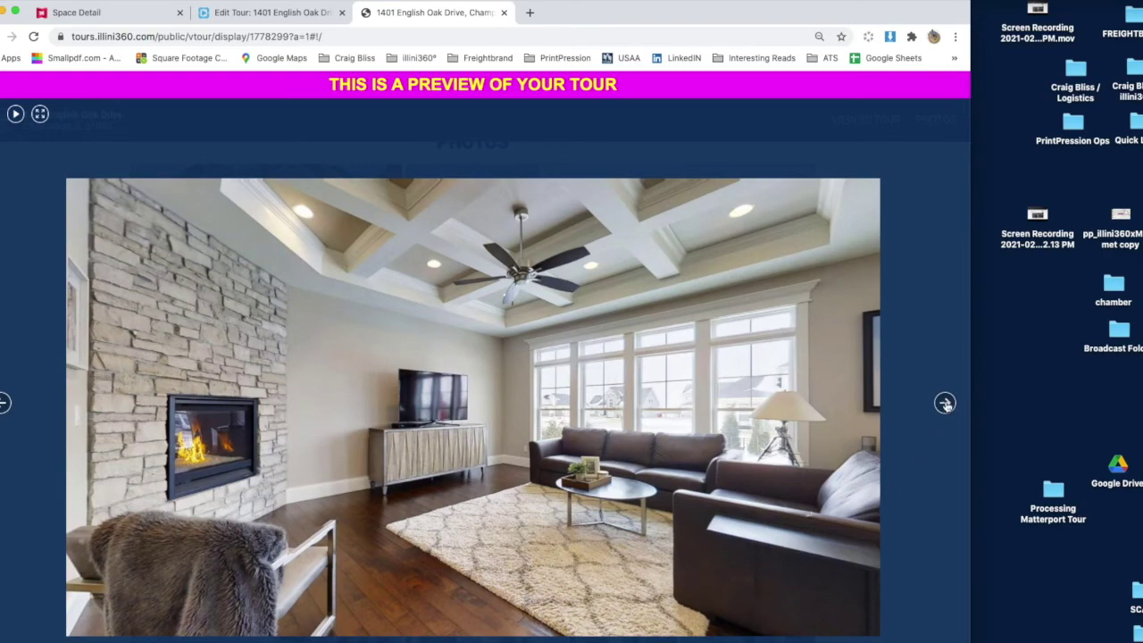
pyautogui.click(945, 404)
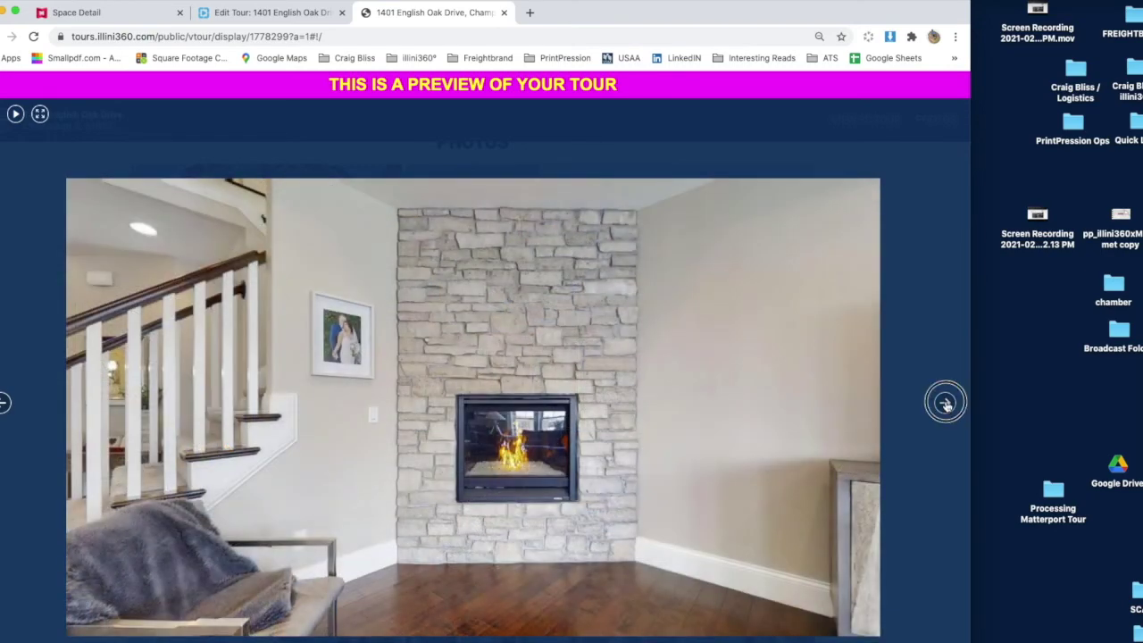
pyautogui.click(945, 403)
pyautogui.click(945, 404)
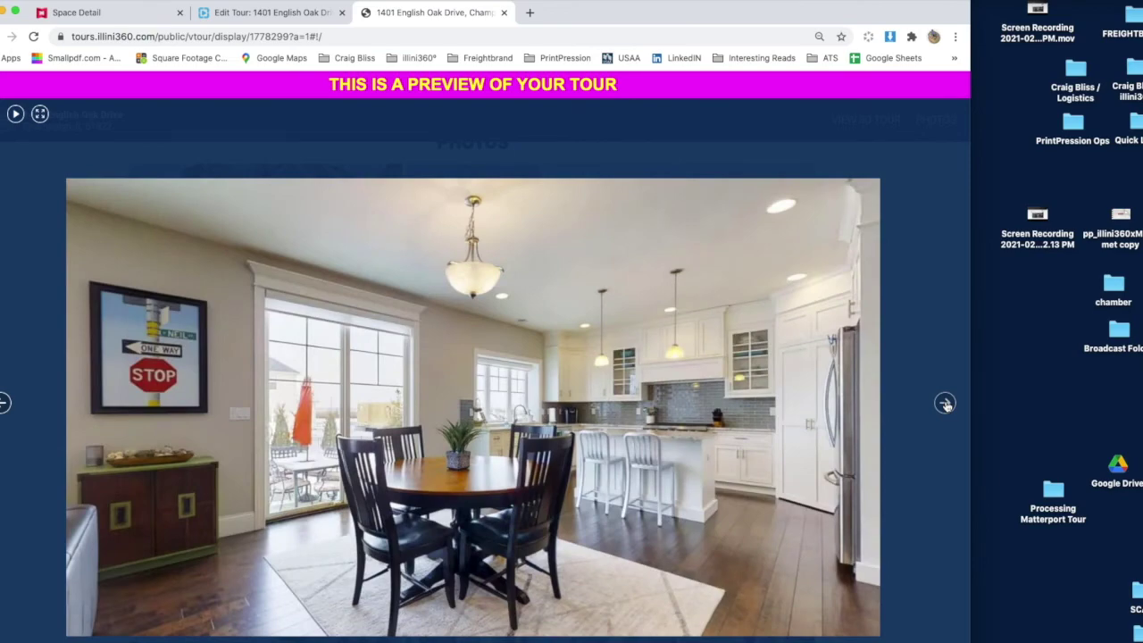
pyautogui.click(945, 404)
pyautogui.click(945, 404)
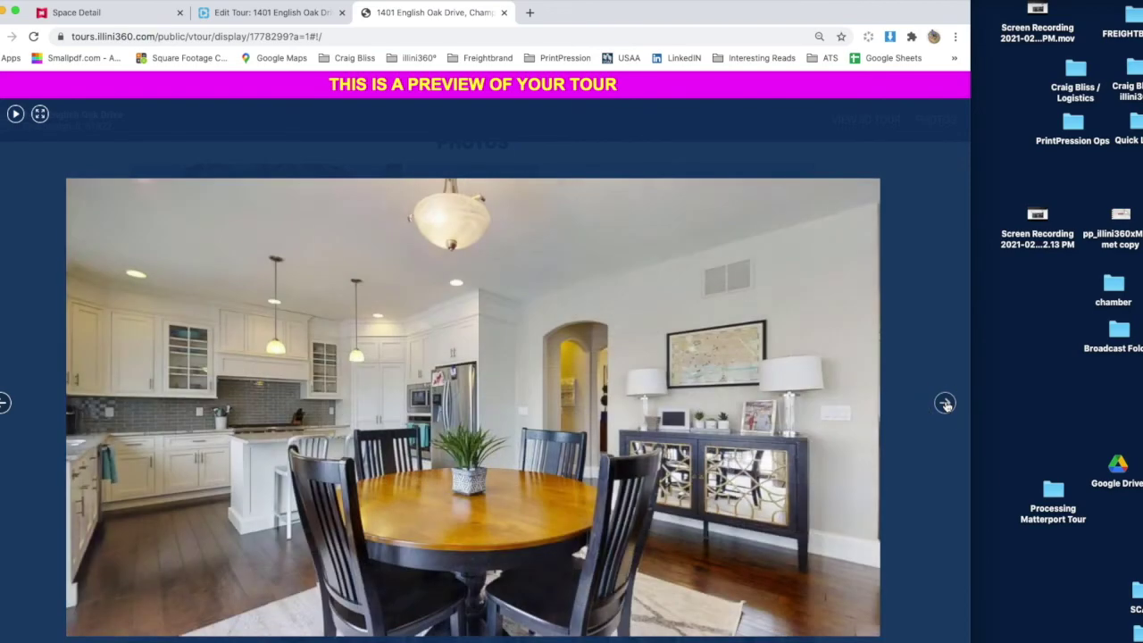
pyautogui.click(945, 404)
pyautogui.click(945, 403)
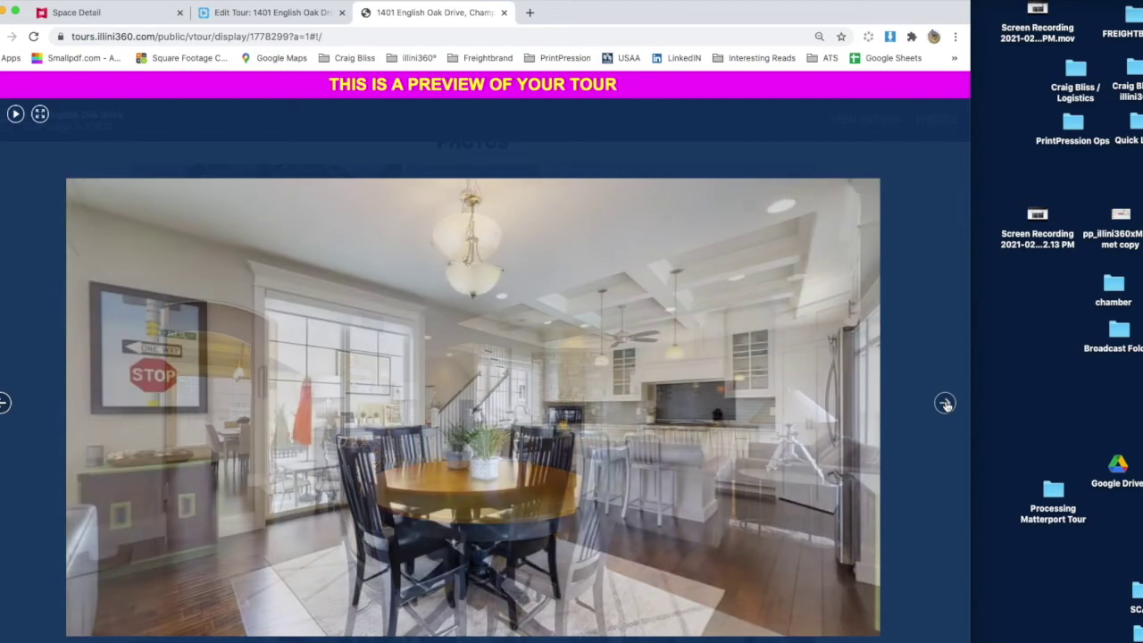
pyautogui.click(945, 404)
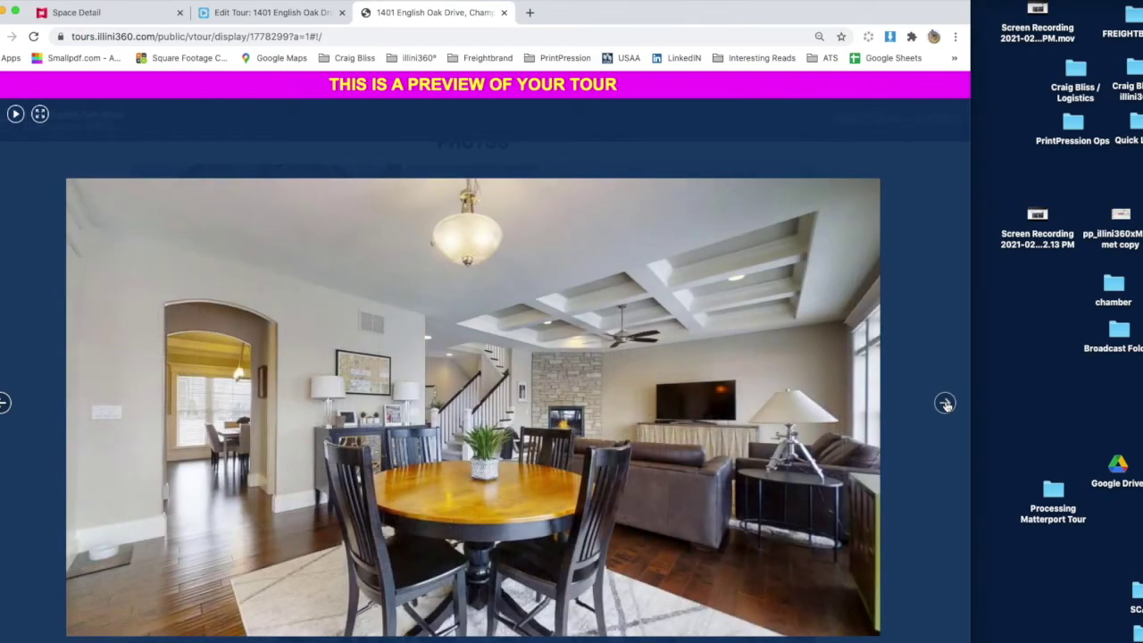
pyautogui.click(944, 404)
pyautogui.click(945, 403)
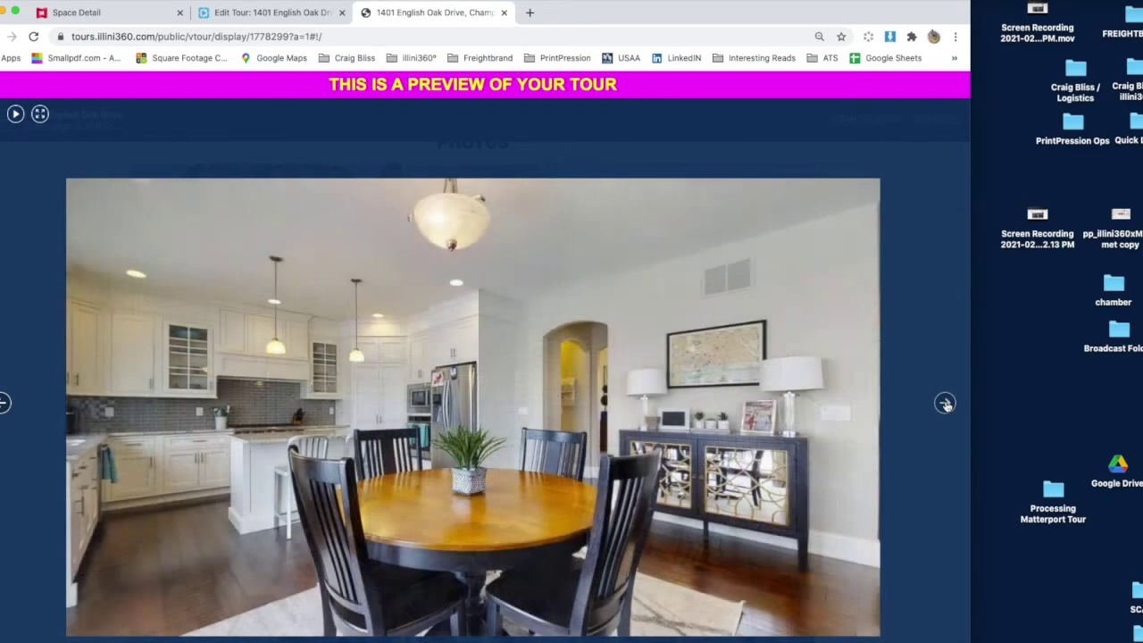
# Step: Review the kitchen photos in sequence, from the wide island view through the sink, cooktop and refrigerator close-ups
pyautogui.click(945, 404)
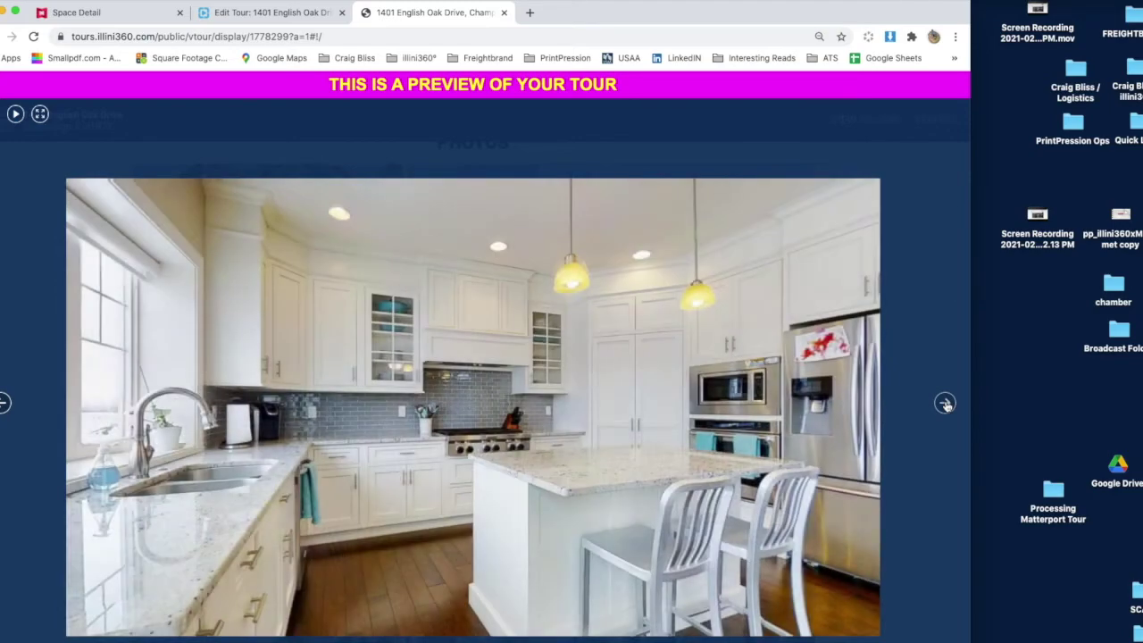
pyautogui.click(945, 403)
pyautogui.click(945, 404)
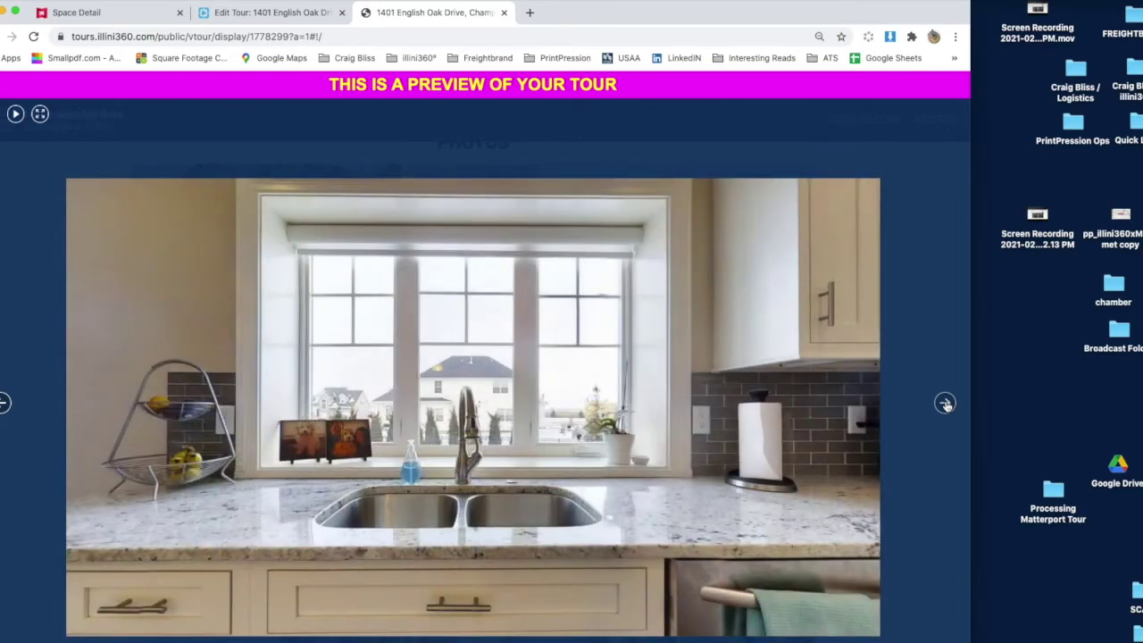
pyautogui.click(944, 403)
pyautogui.click(945, 404)
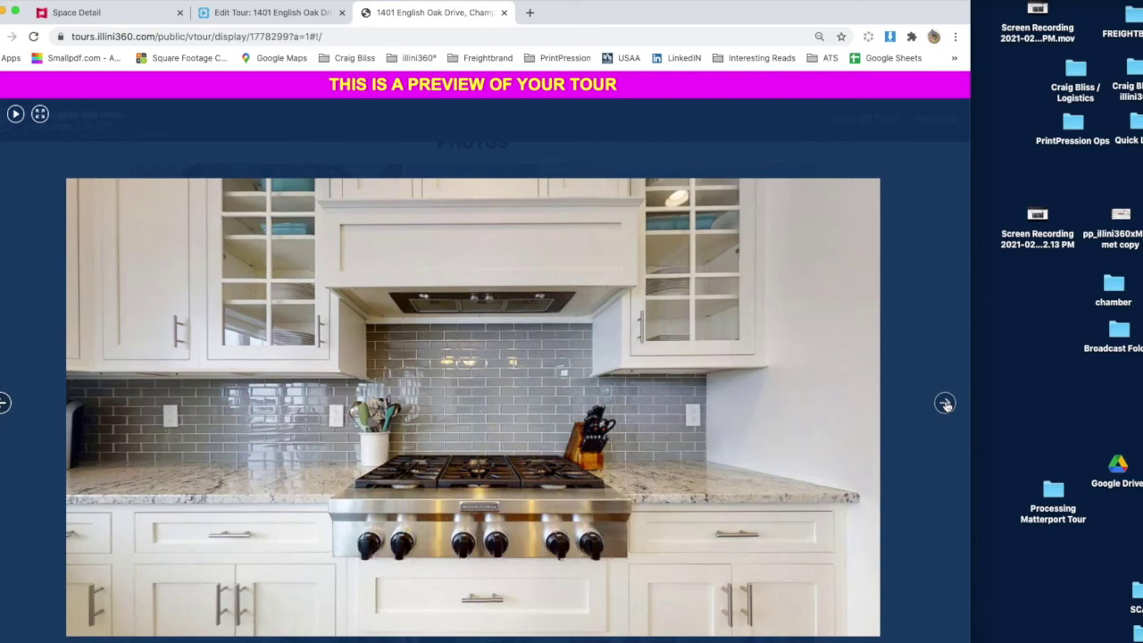
pyautogui.click(945, 404)
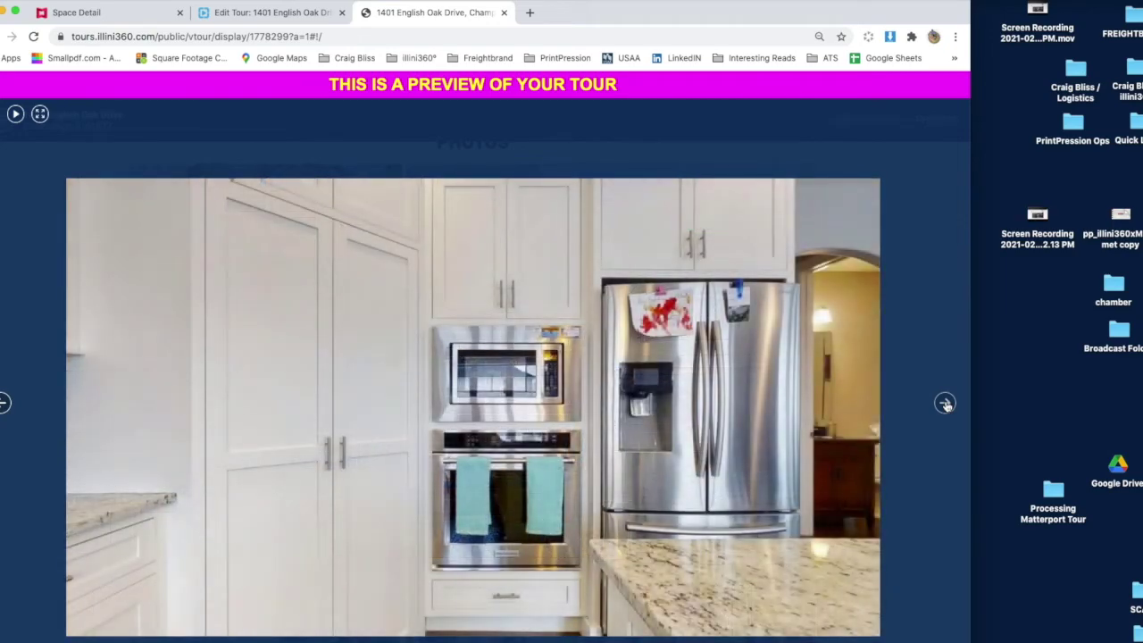
# Step: Continue through the dining room and office photos to the main-floor staircase photo
pyautogui.click(945, 404)
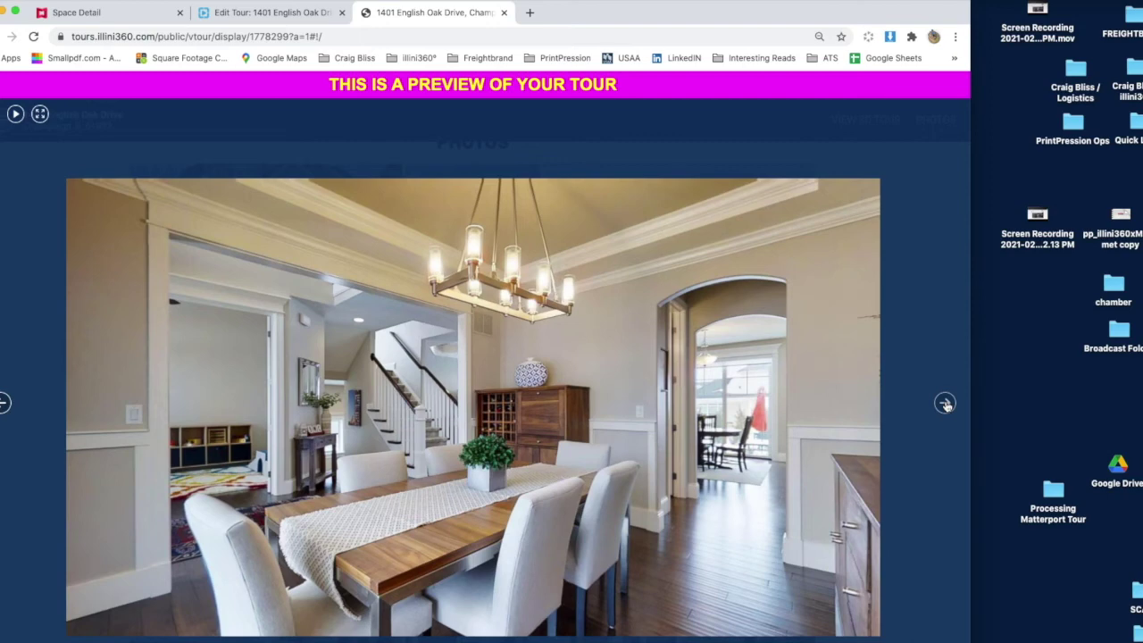
pyautogui.click(945, 404)
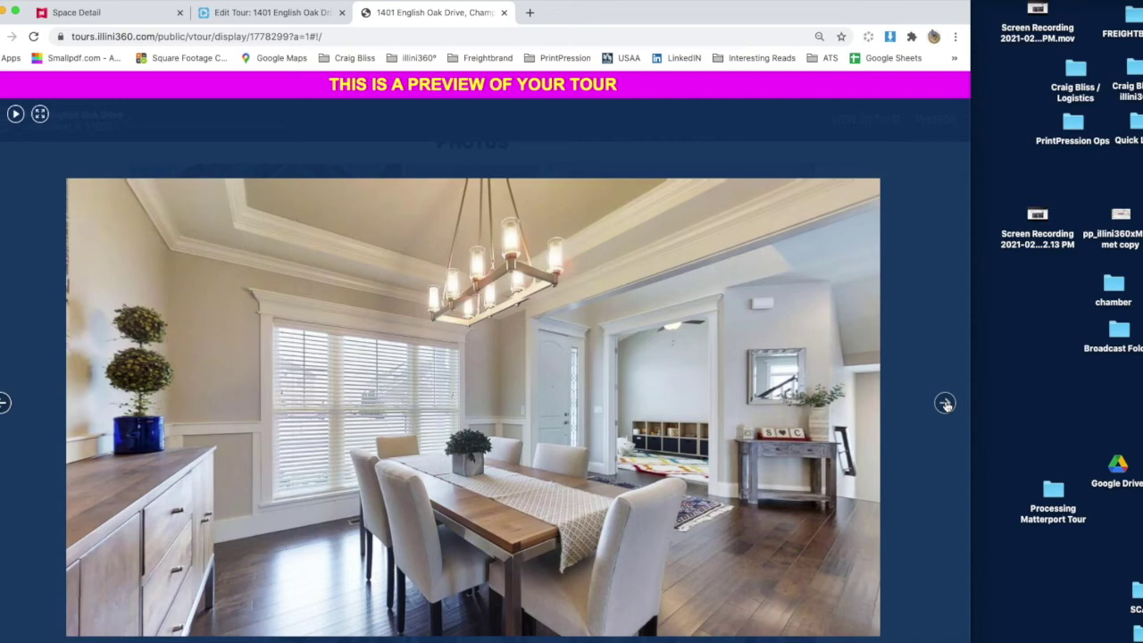
pyautogui.click(945, 404)
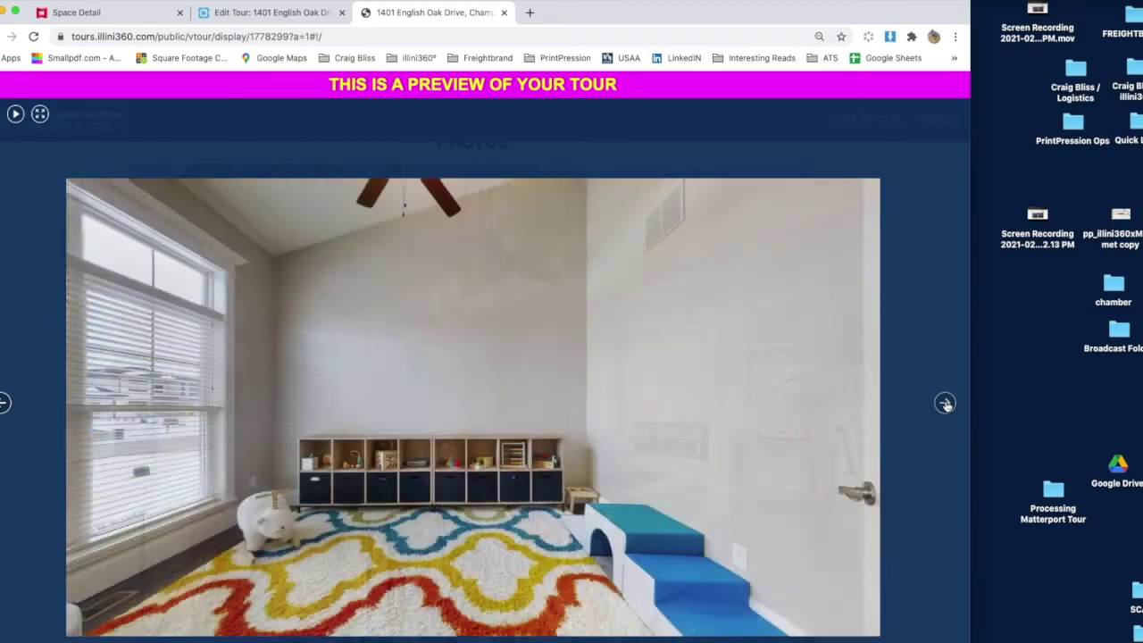
pyautogui.click(946, 404)
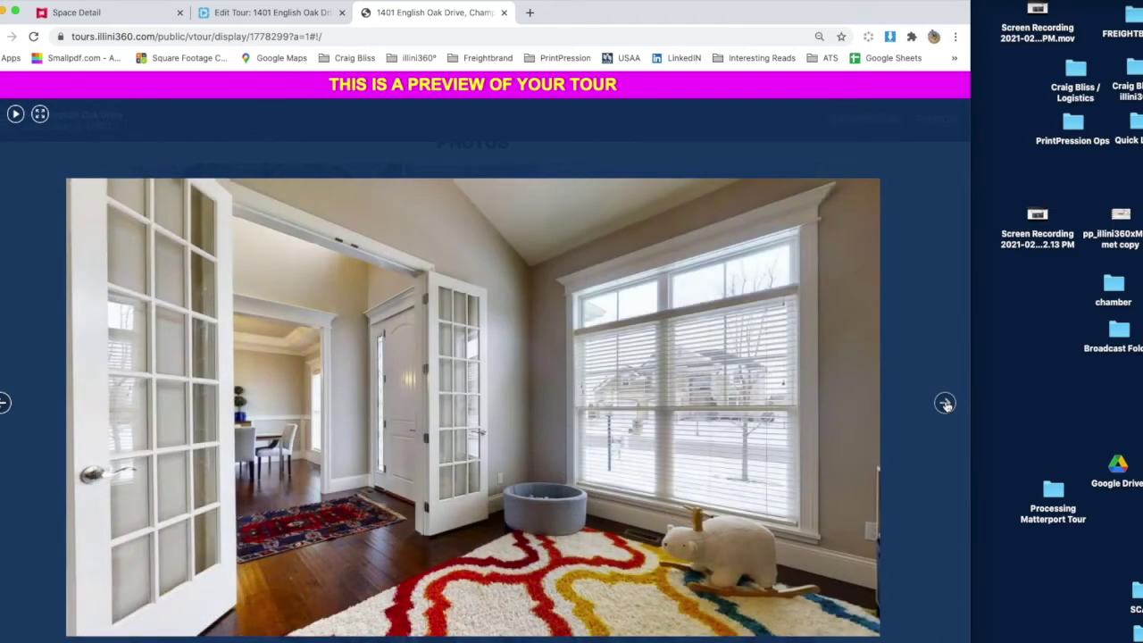
pyautogui.click(946, 404)
pyautogui.click(946, 404)
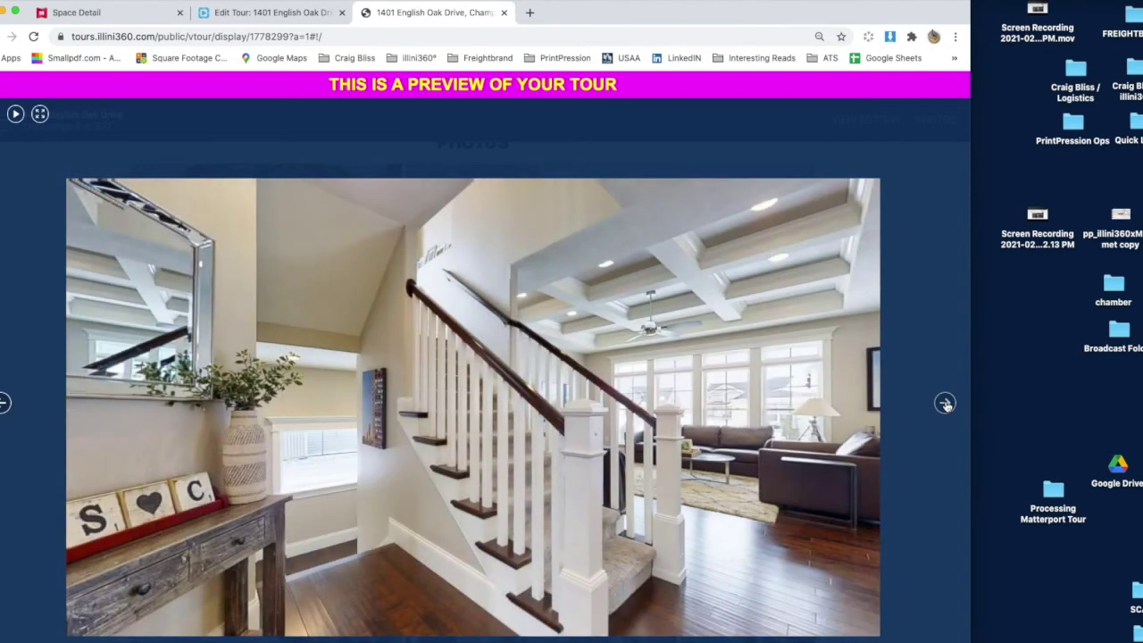
# Step: Check the order of the basement photos, from the family room past the wet bar to the bathroom
pyautogui.click(946, 404)
pyautogui.click(946, 404)
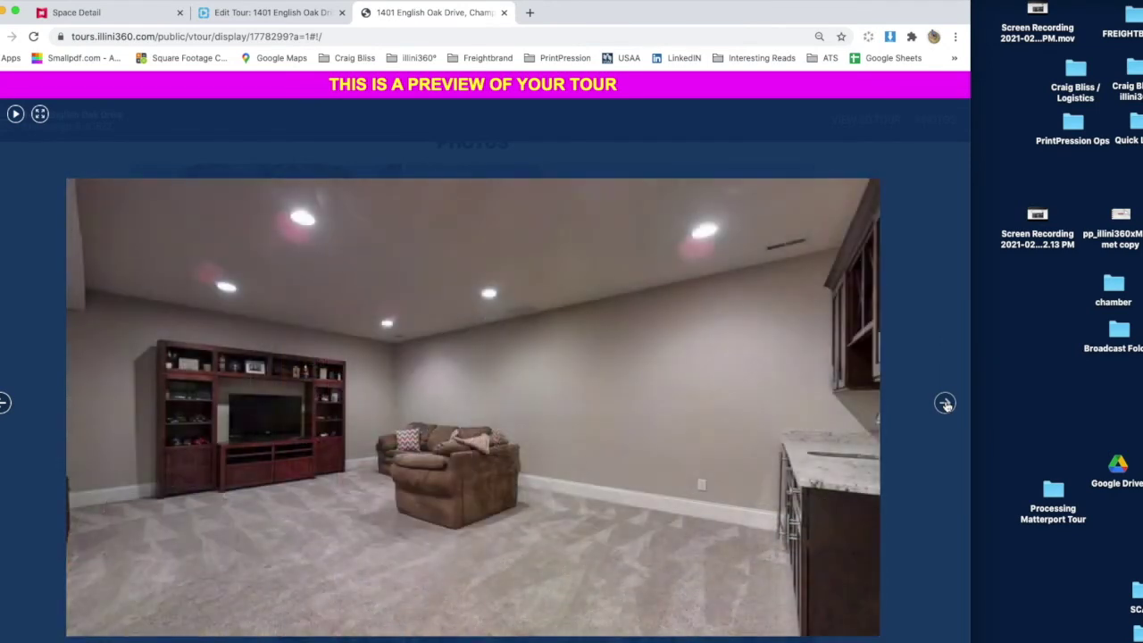
pyautogui.click(946, 403)
pyautogui.click(946, 404)
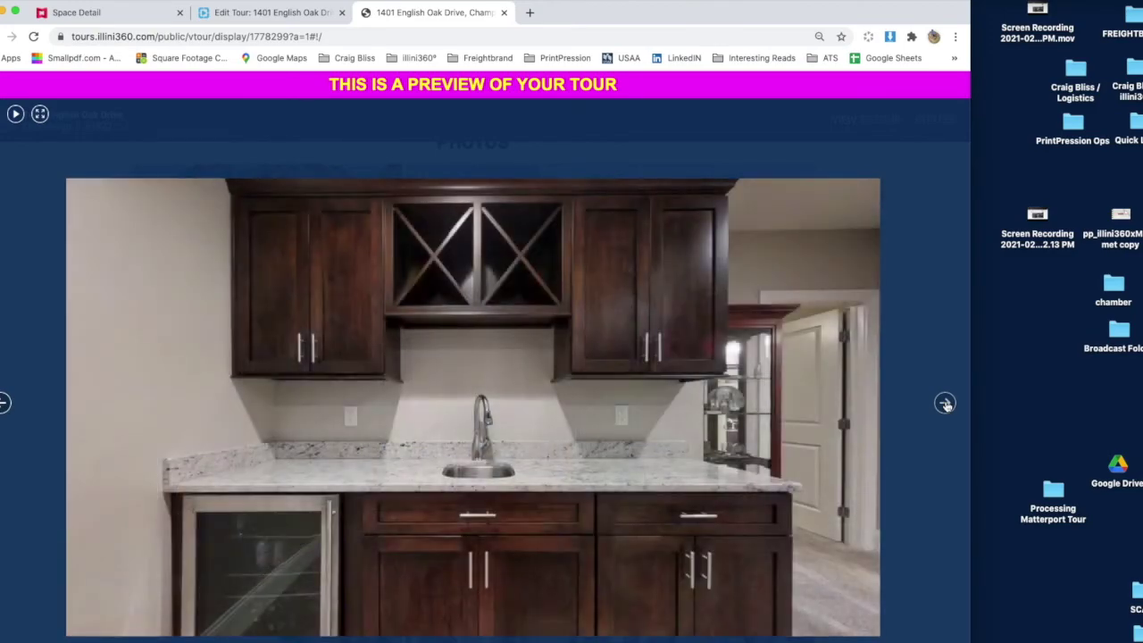
pyautogui.click(946, 404)
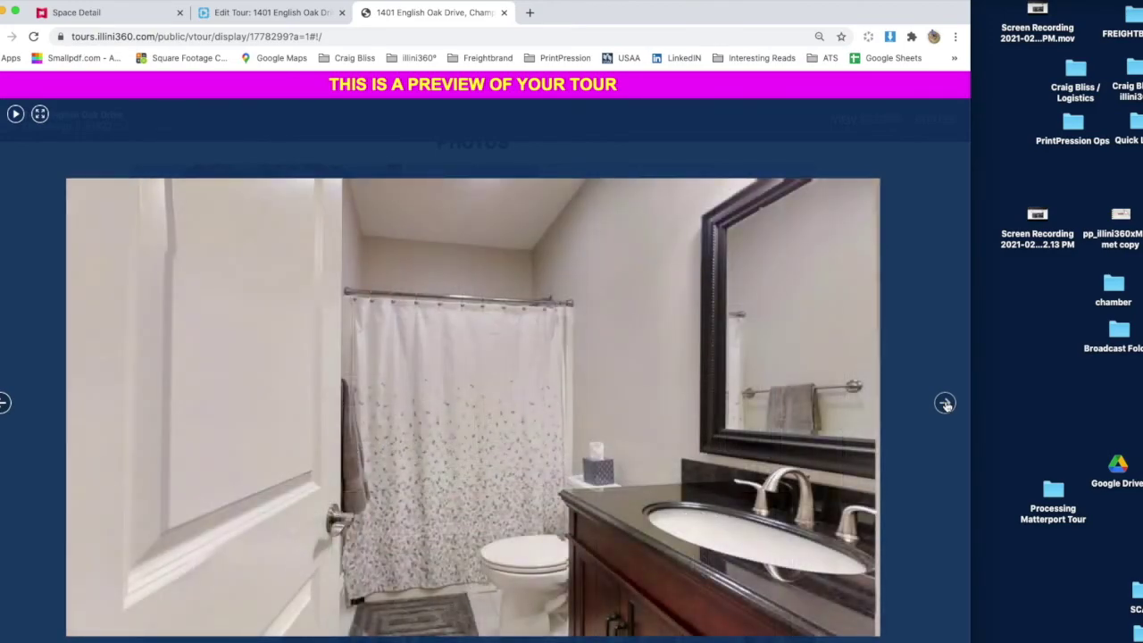
# Step: Compare the basement canopy-bed bedroom photos with the upstairs landing photo that follows them
pyautogui.click(946, 404)
pyautogui.click(946, 404)
pyautogui.click(946, 403)
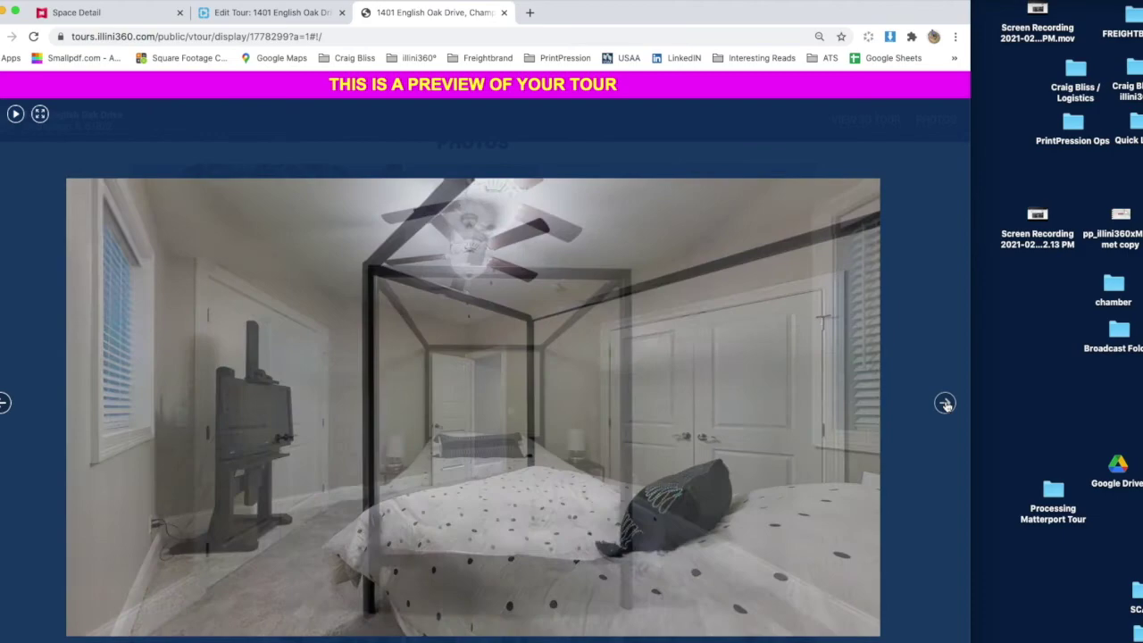
pyautogui.click(946, 403)
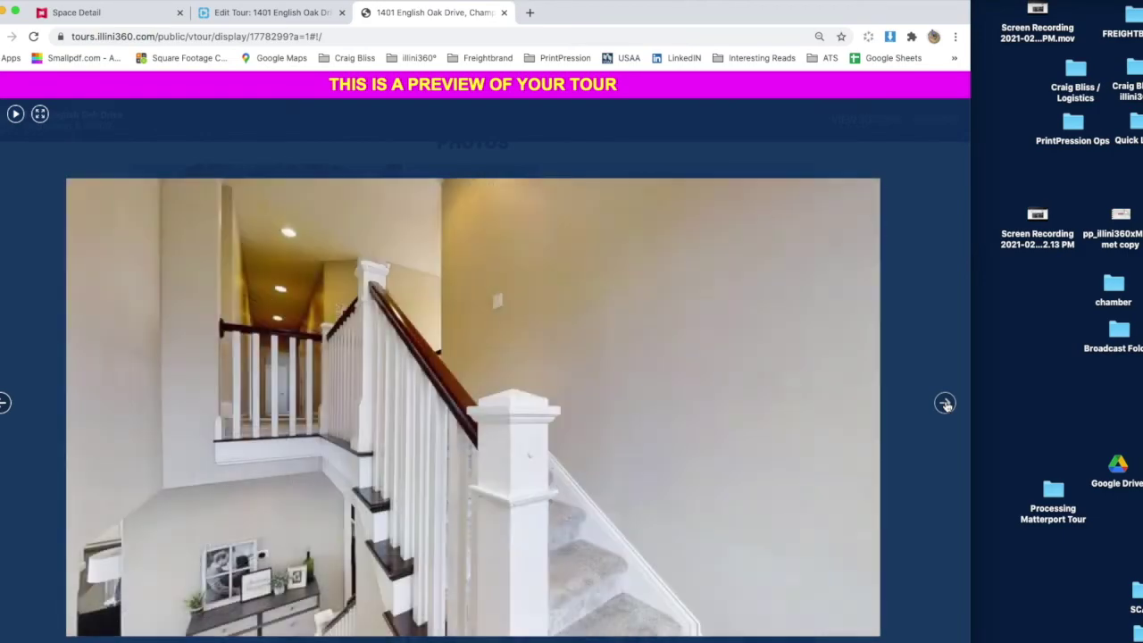
pyautogui.click(946, 403)
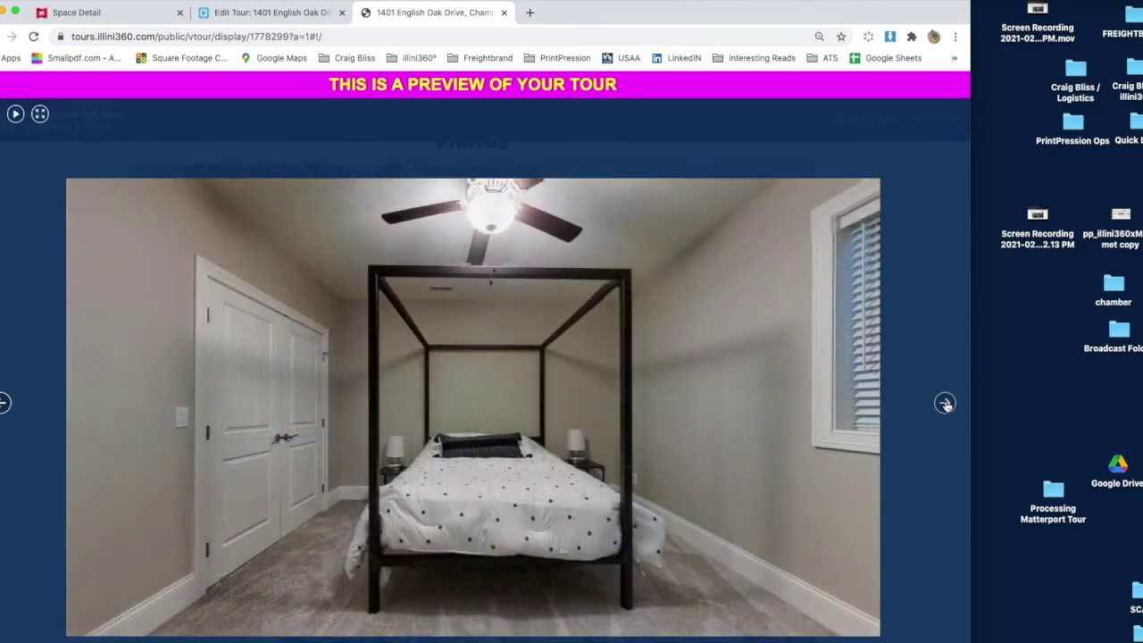
pyautogui.click(946, 404)
pyautogui.click(946, 403)
# Step: In the tour editor, delete the third canopy-bed bedroom photo, the one directly before the upstairs landing photos
pyautogui.click(308, 14)
pyautogui.scroll(-10, 580, 531)
pyautogui.scroll(4, 583, 541)
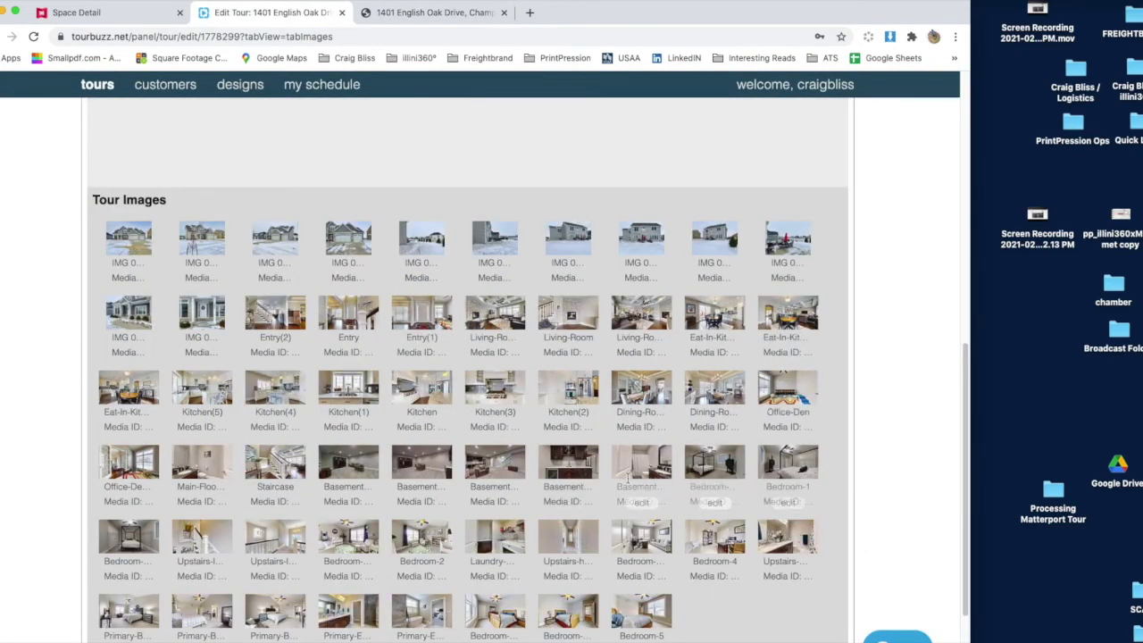
pyautogui.scroll(-1, 151, 529)
pyautogui.scroll(-3, 151, 529)
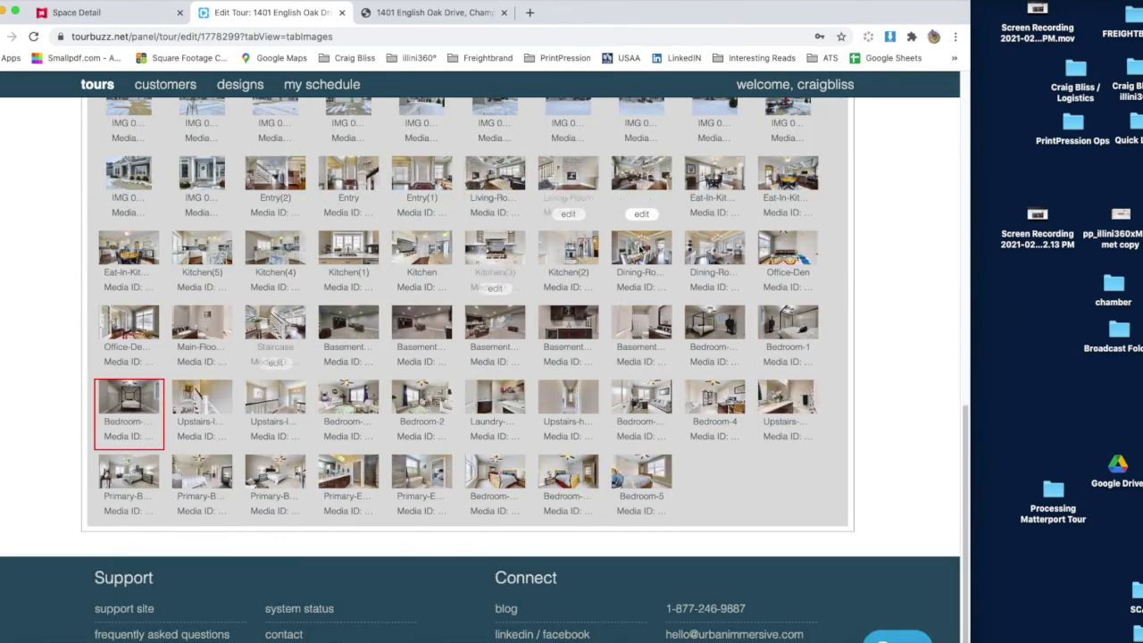
pyautogui.scroll(13, 638, 420)
pyautogui.click(806, 300)
pyautogui.click(592, 112)
# Step: Back in the tour preview, check the upstairs photo order from the staircase landing through the nursery and laundry to the hallway
pyautogui.click(461, 18)
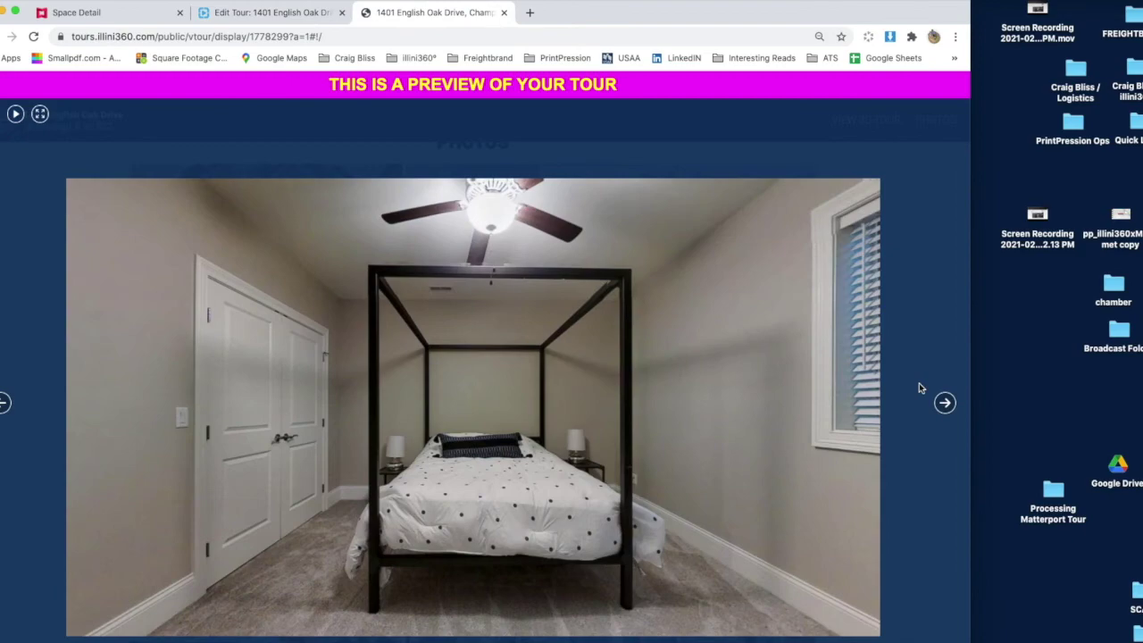
pyautogui.click(947, 403)
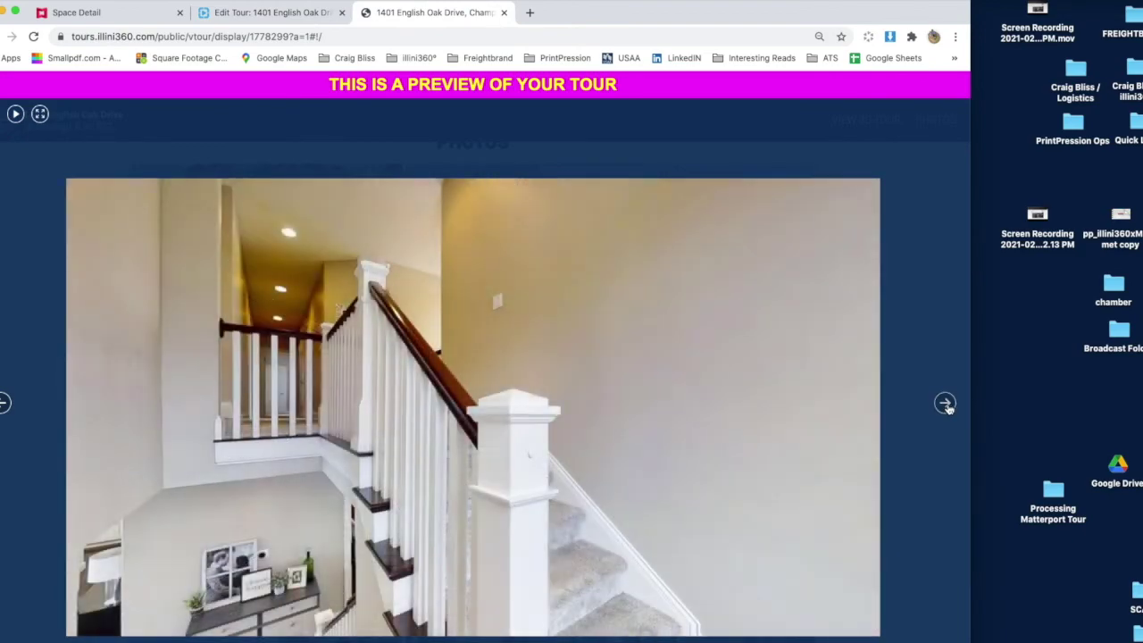
pyautogui.click(946, 404)
pyautogui.click(946, 404)
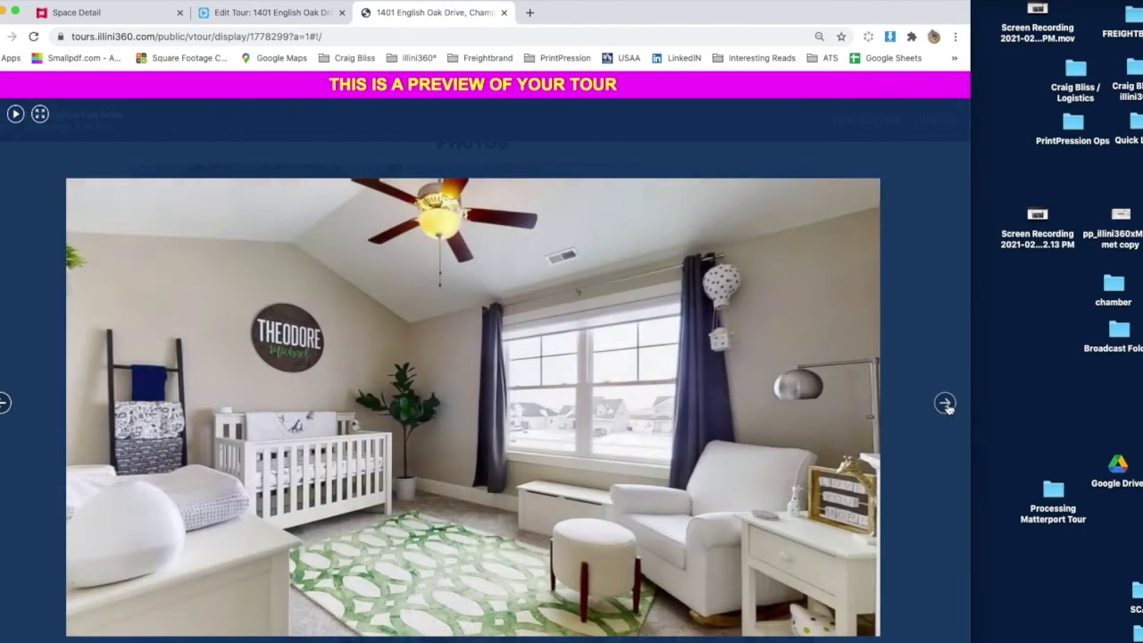
pyautogui.click(945, 404)
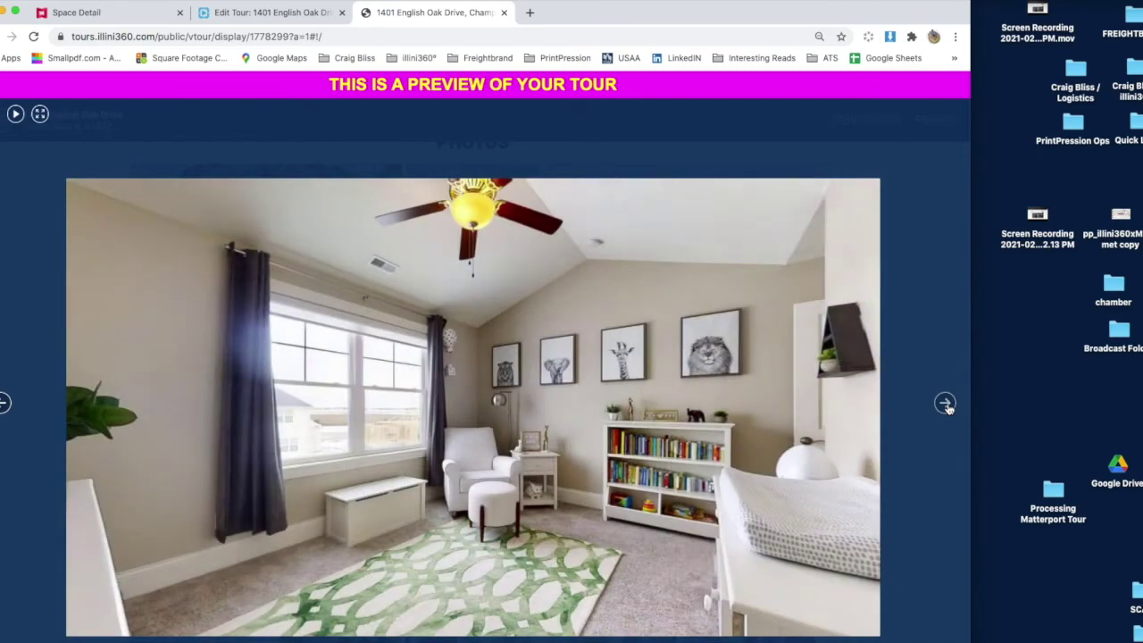
pyautogui.click(945, 404)
pyautogui.click(945, 403)
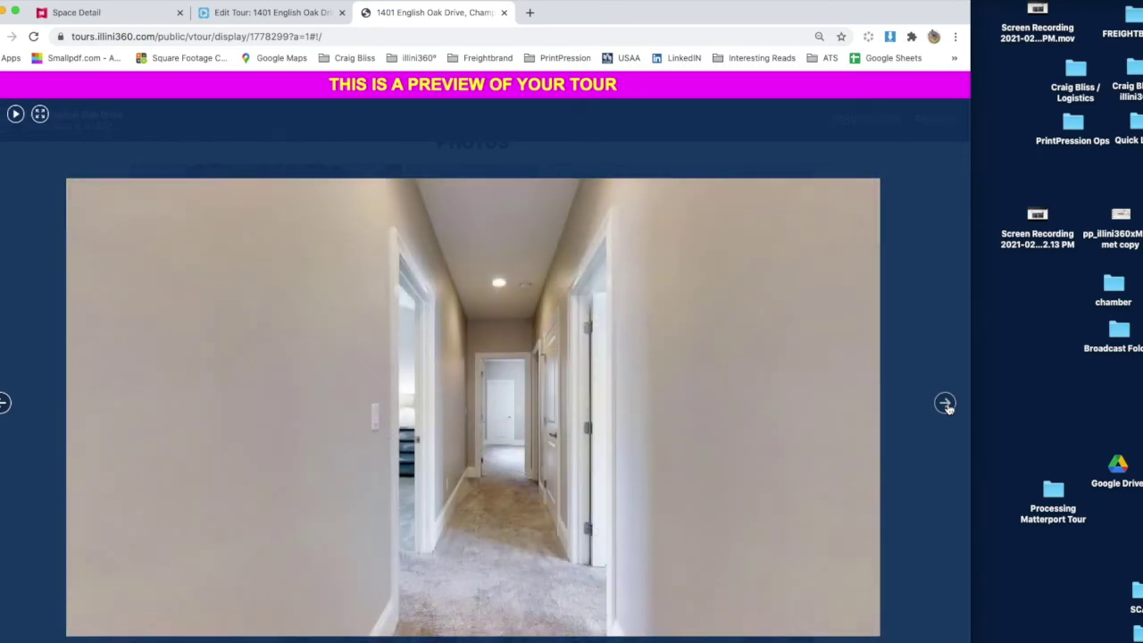
# Step: Review the home-office bedroom, upstairs bathroom, primary bedroom and primary ensuite photos in sequence
pyautogui.click(946, 403)
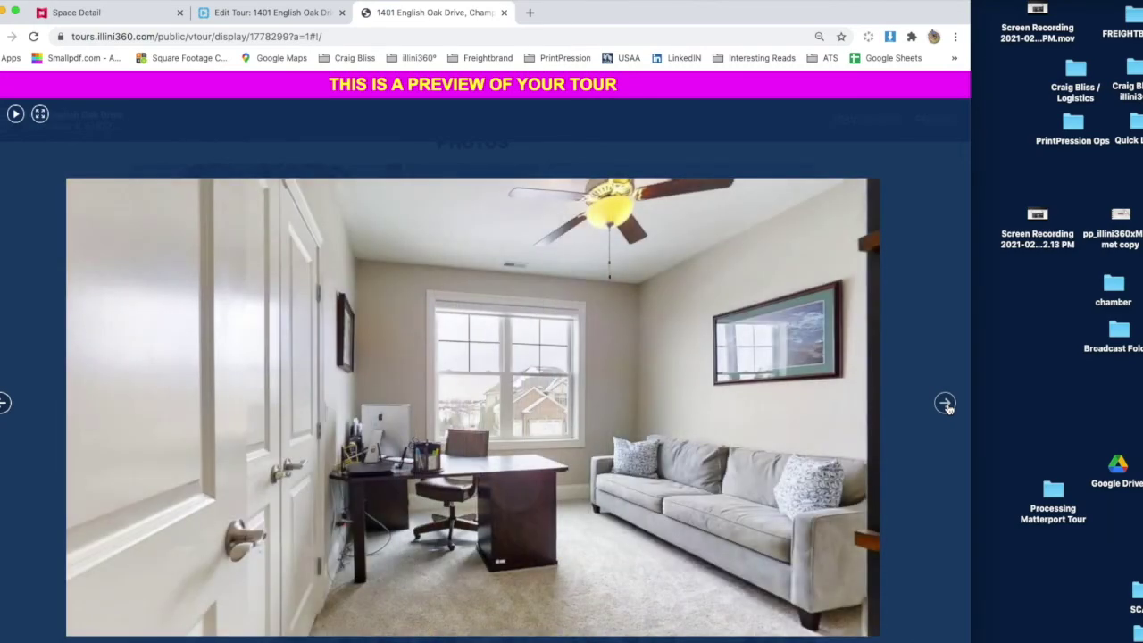
pyautogui.click(945, 404)
pyautogui.click(946, 403)
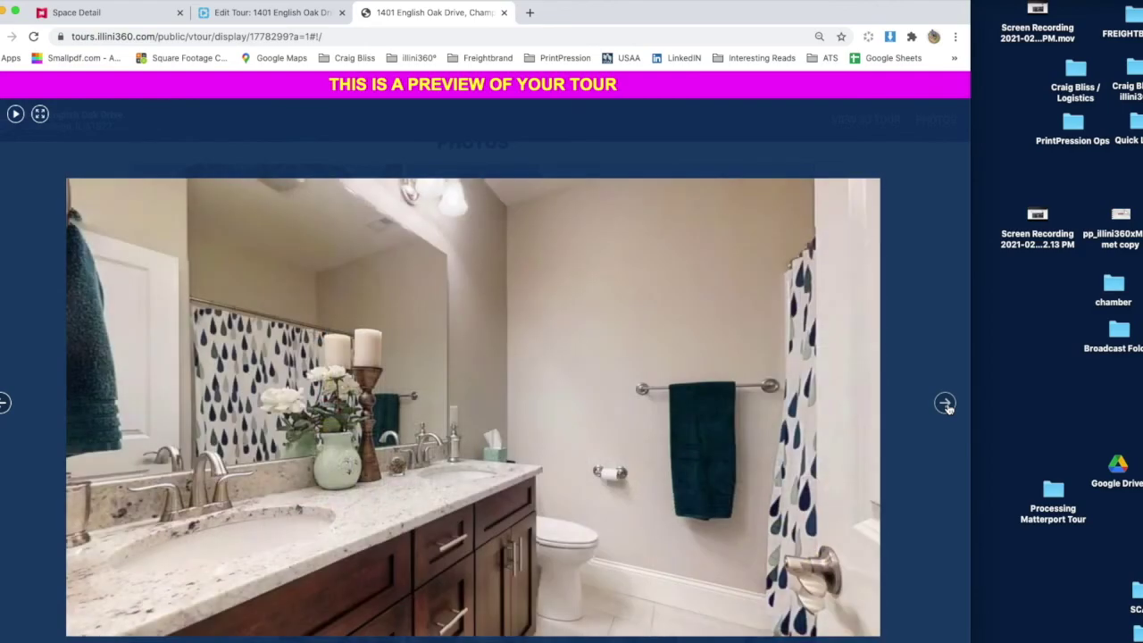
pyautogui.click(946, 403)
pyautogui.click(946, 404)
pyautogui.click(946, 403)
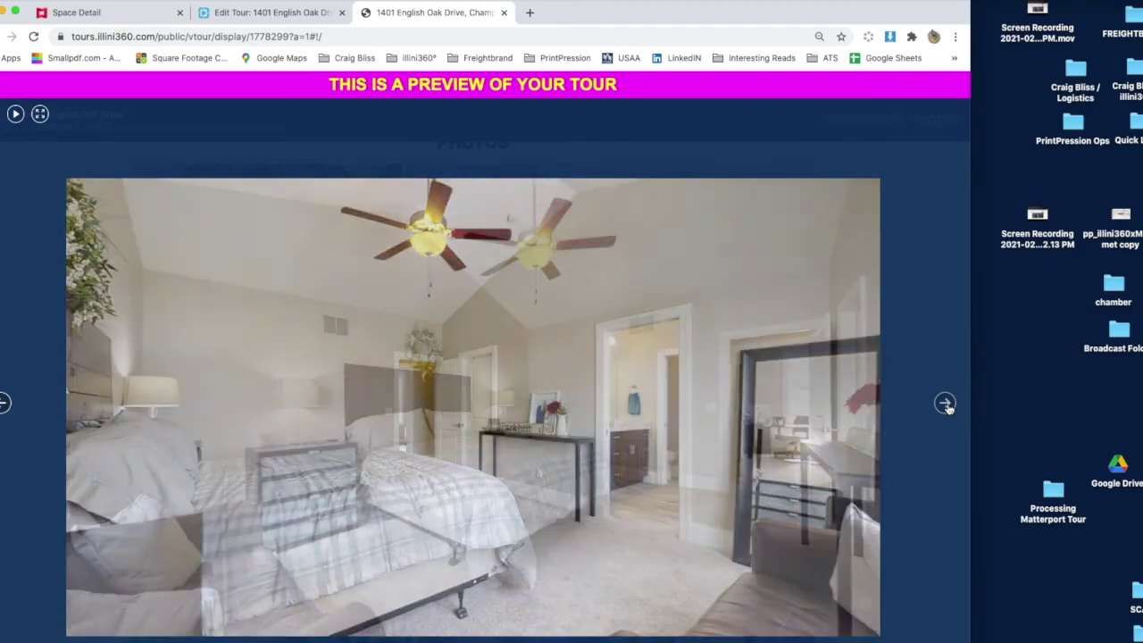
pyautogui.click(946, 404)
pyautogui.click(946, 404)
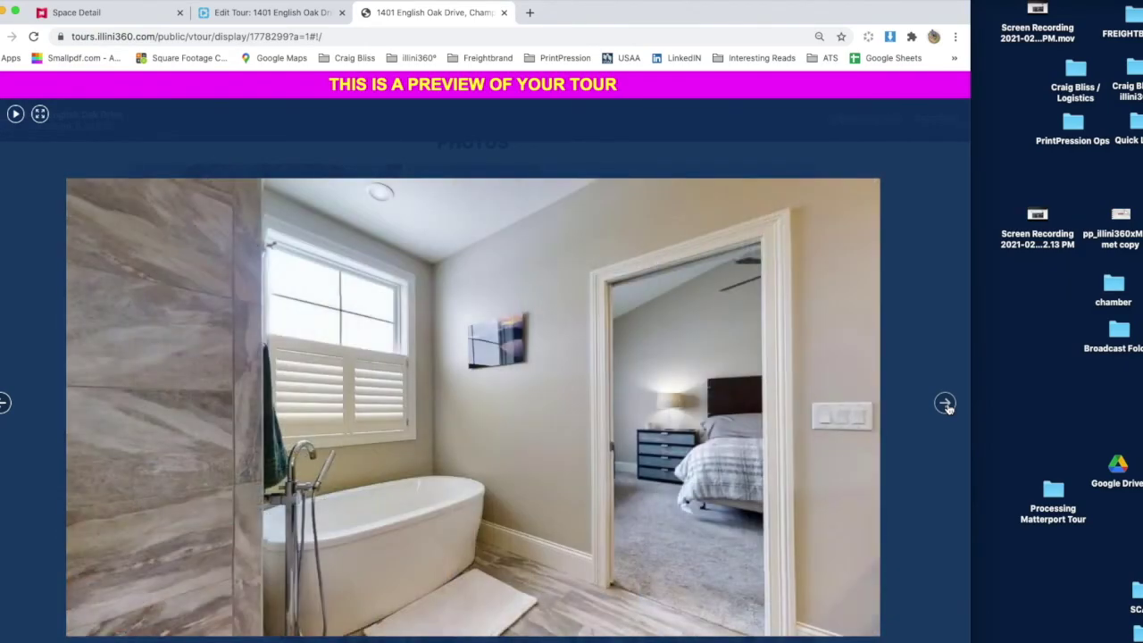
# Step: Check the final sleigh-bed bedroom photos through the end of the slideshow and close the photo viewer
pyautogui.click(945, 404)
pyautogui.click(946, 404)
pyautogui.click(946, 404)
pyautogui.click(946, 404)
pyautogui.click(946, 404)
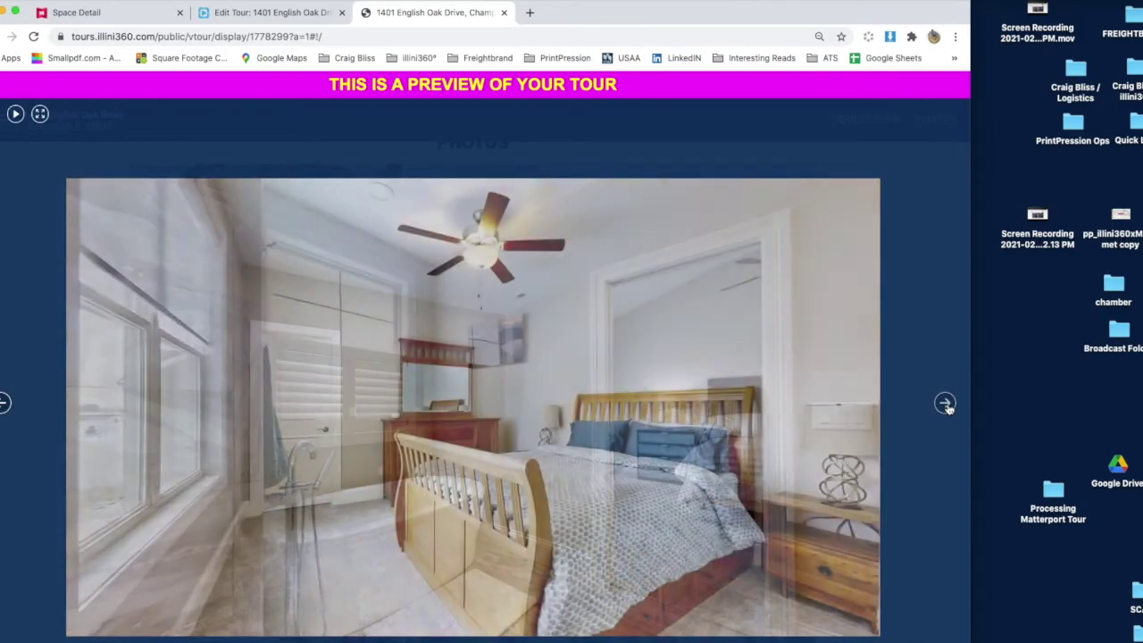
pyautogui.click(946, 404)
pyautogui.click(946, 404)
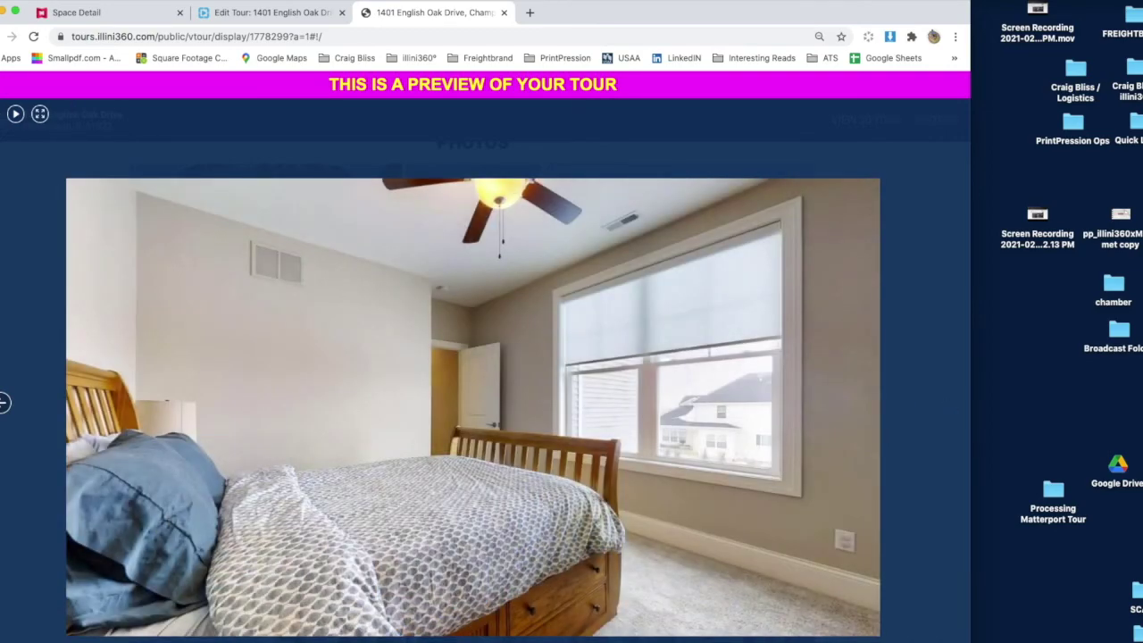
pyautogui.press('Escape')
pyautogui.scroll(-10, 480, 396)
pyautogui.scroll(15, 536, 407)
# Step: Return to the tour editor and look over the complete image arrangement, from the exterior shots to Bedroom-5
pyautogui.click(259, 14)
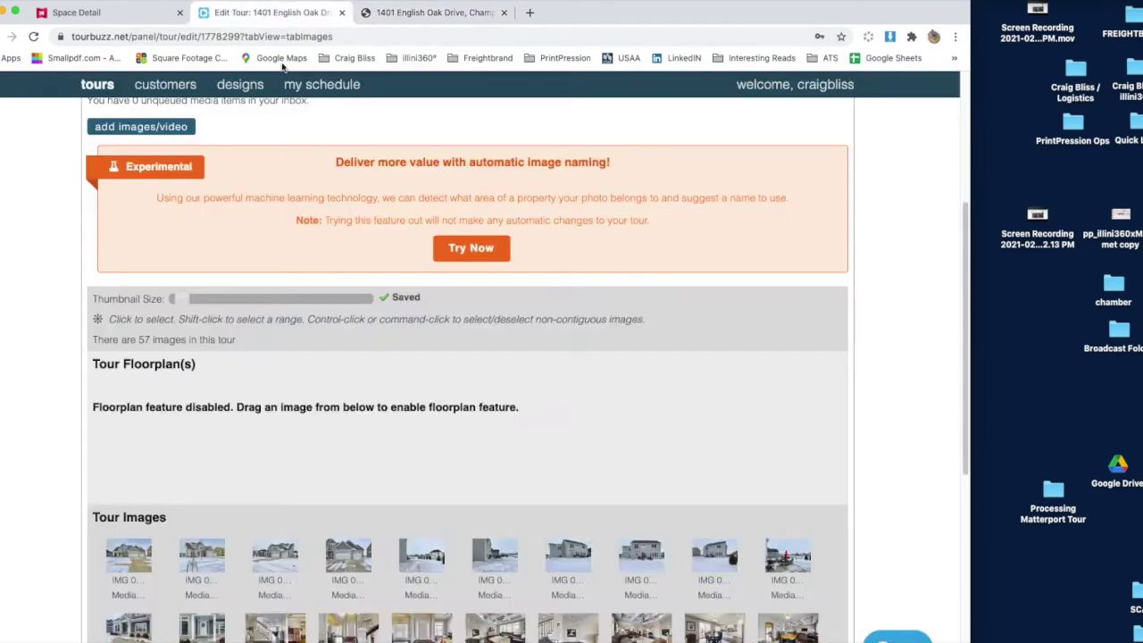
pyautogui.scroll(-10, 404, 229)
pyautogui.scroll(2, 405, 229)
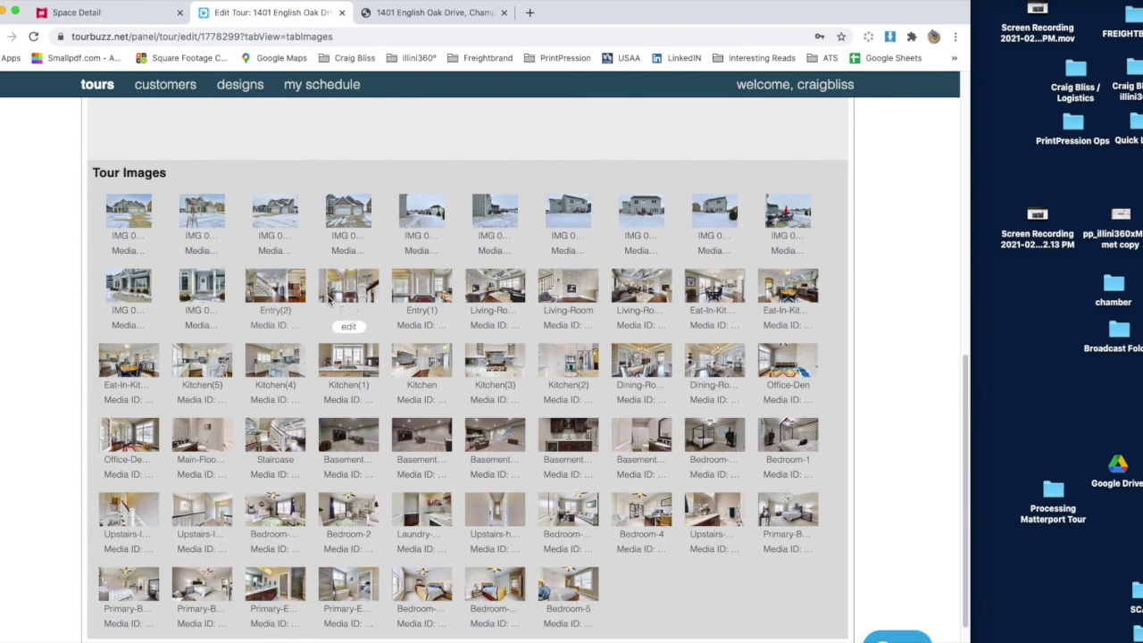
pyautogui.scroll(-1, 329, 300)
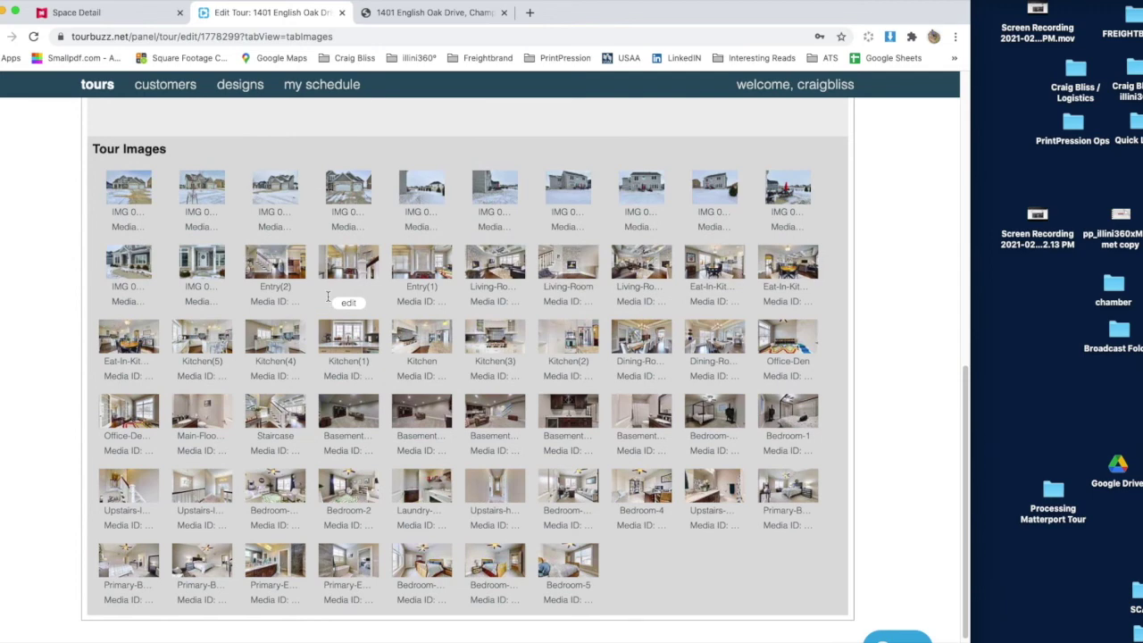
pyautogui.click(90, 12)
pyautogui.scroll(5, 268, 234)
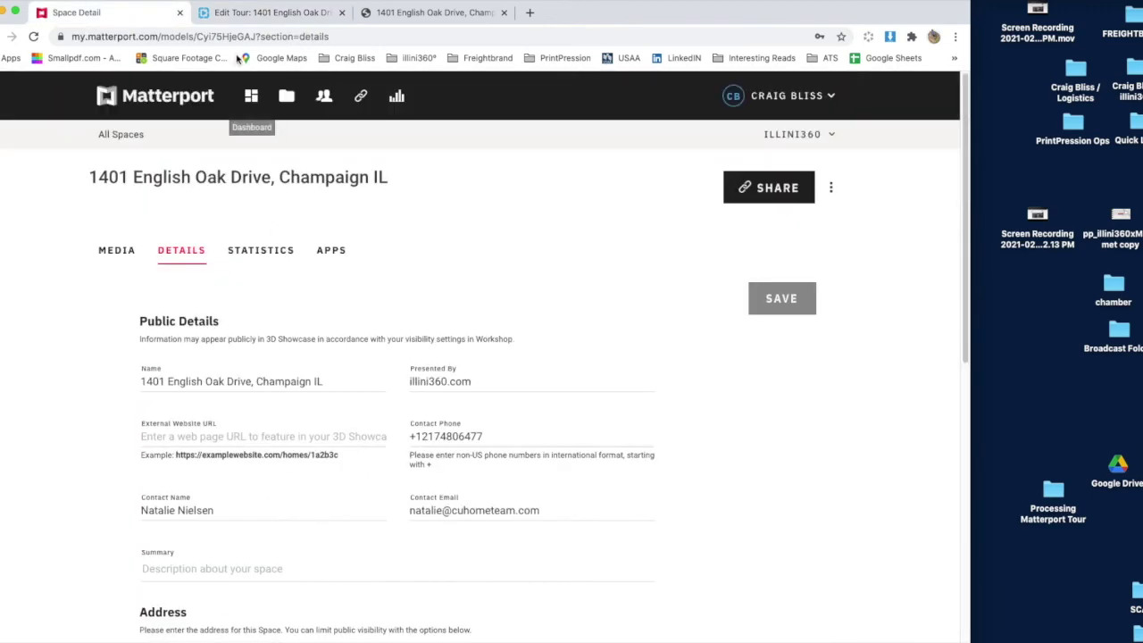
pyautogui.click(268, 13)
pyautogui.scroll(3, 459, 313)
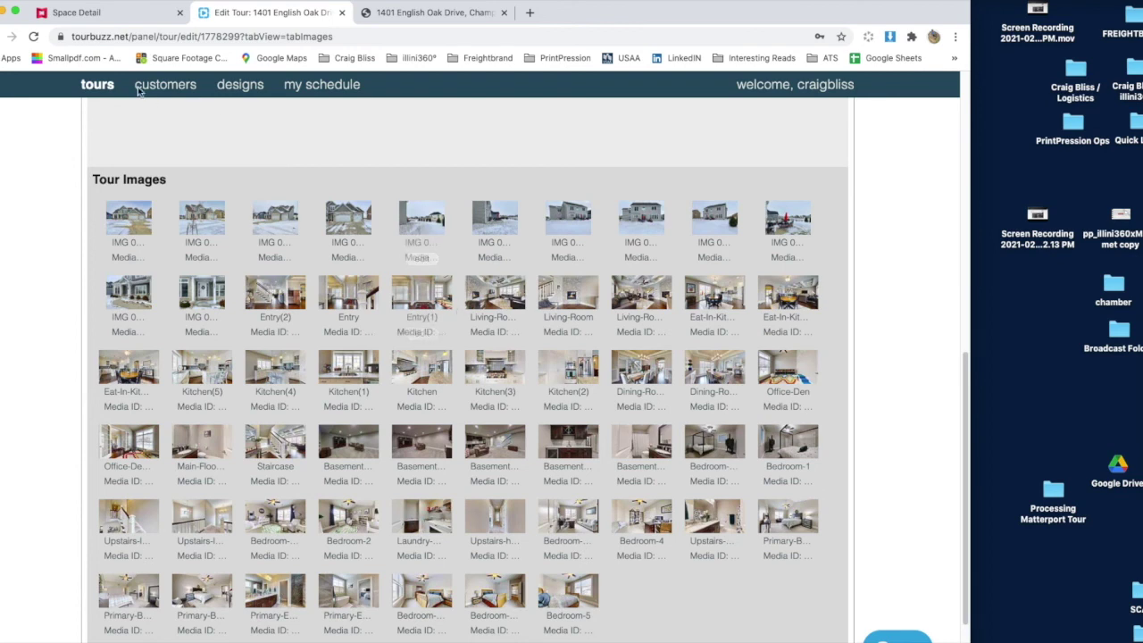
# Step: Switch to Matterport, open the property's 3D showcase, and walk from the kitchen through the hallway into the dining room
pyautogui.click(94, 13)
pyautogui.click(123, 254)
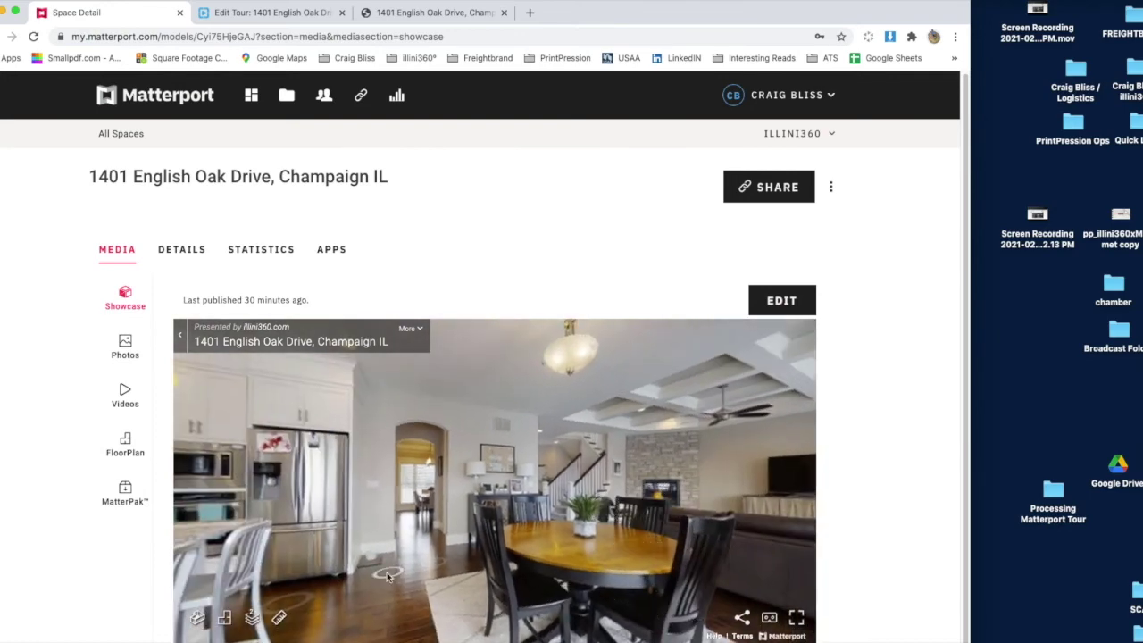
pyautogui.moveTo(387, 576); pyautogui.dragTo(681, 533)
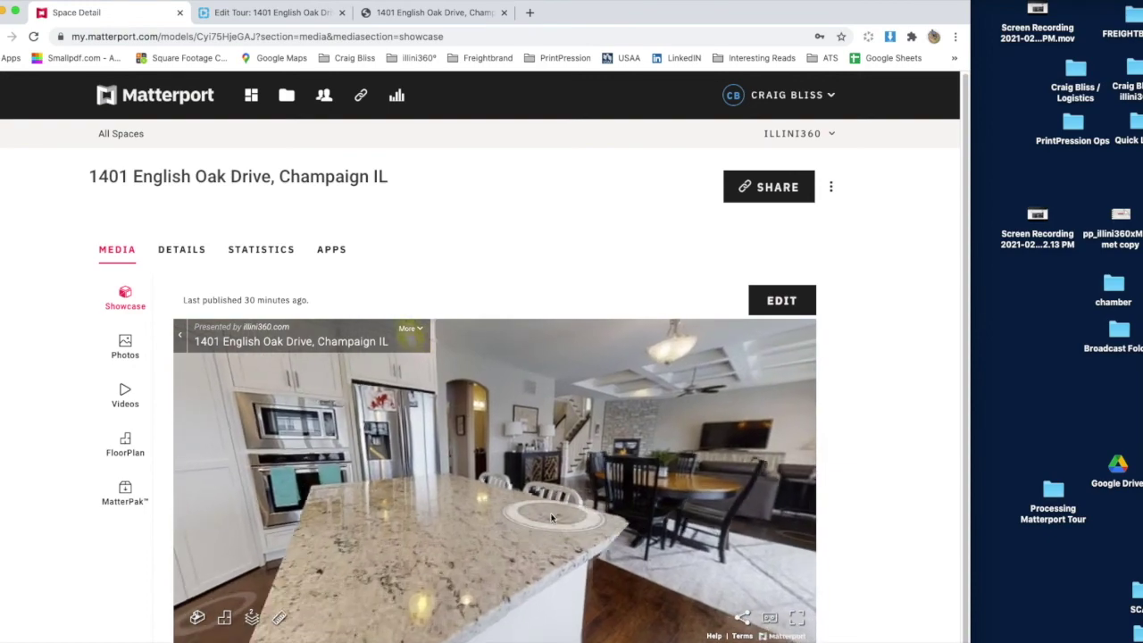
pyautogui.click(552, 518)
pyautogui.click(560, 592)
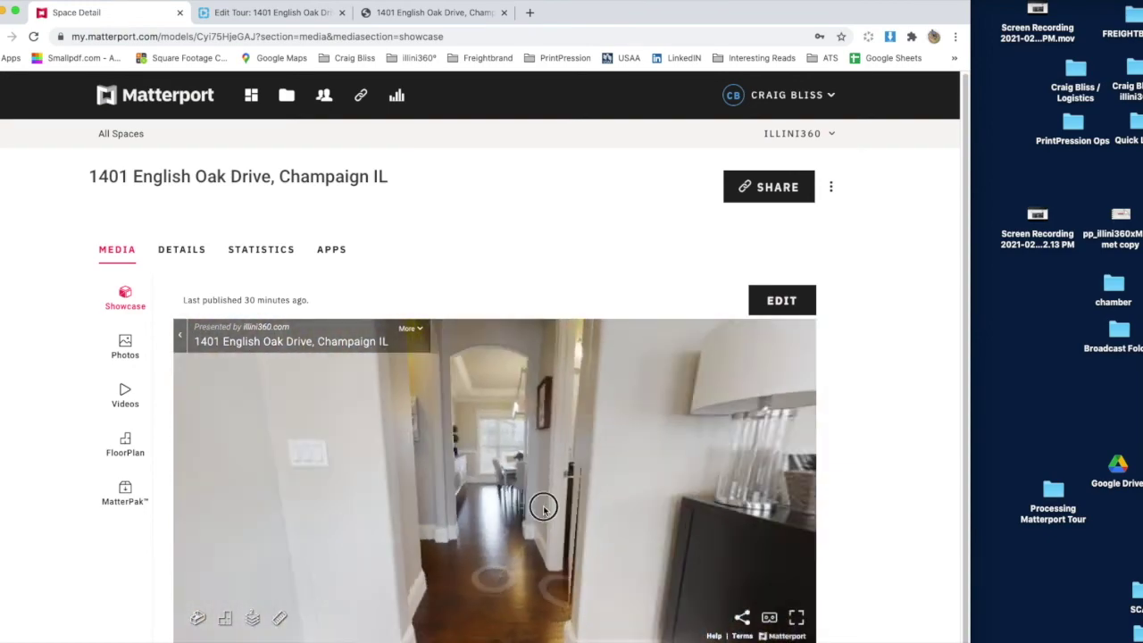
pyautogui.click(516, 547)
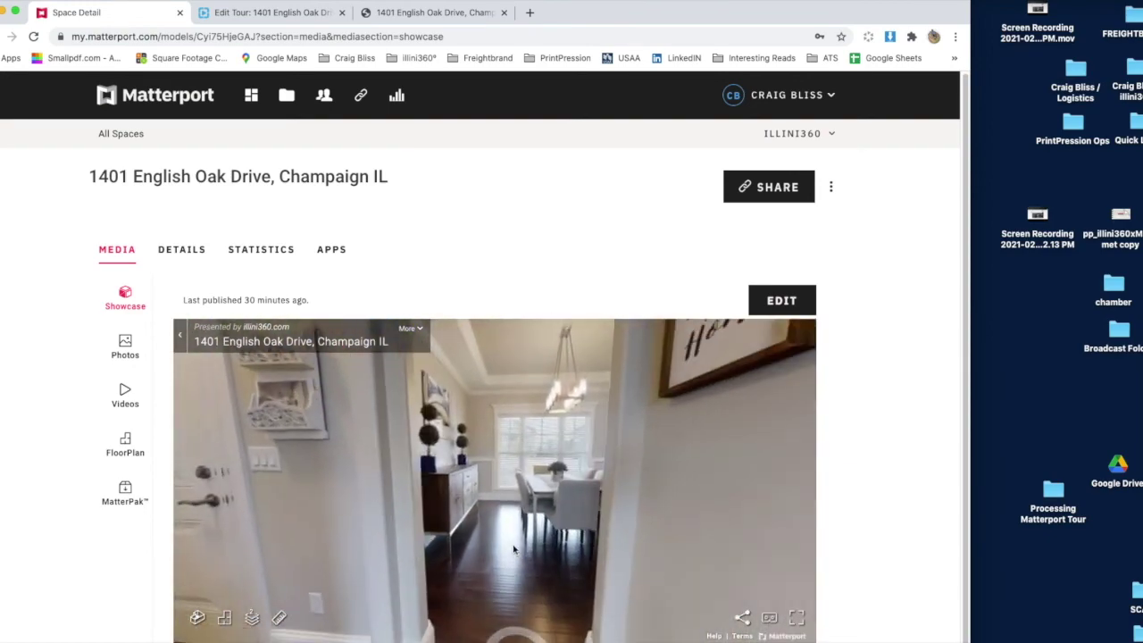
pyautogui.click(522, 558)
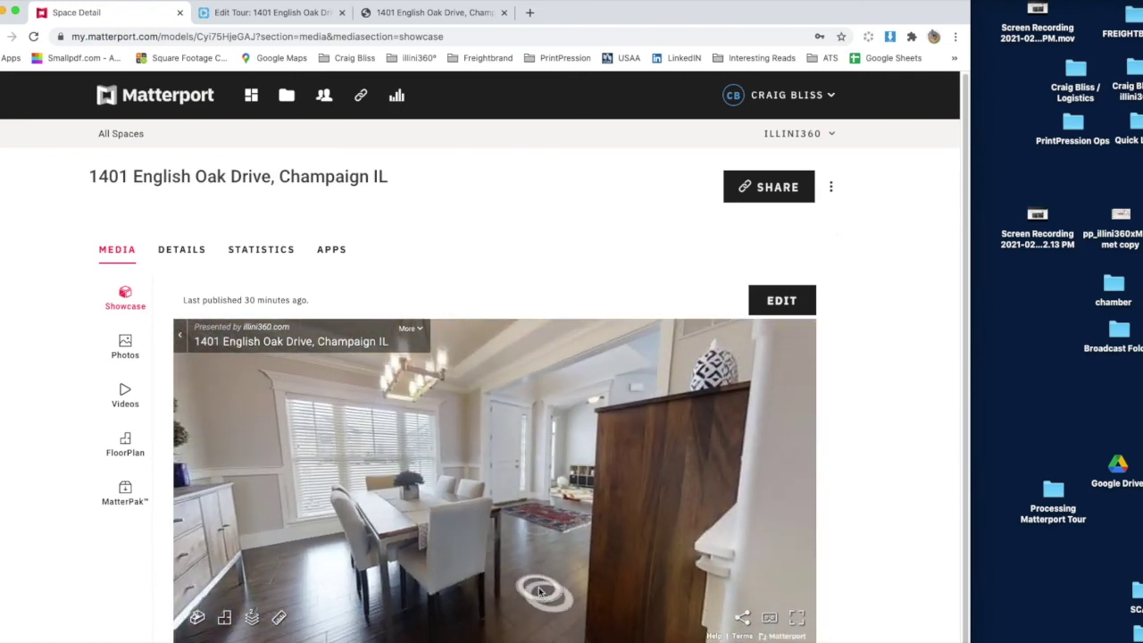
# Step: Continue the 3D walkthrough past the front door and office to the foot of the staircase
pyautogui.click(539, 591)
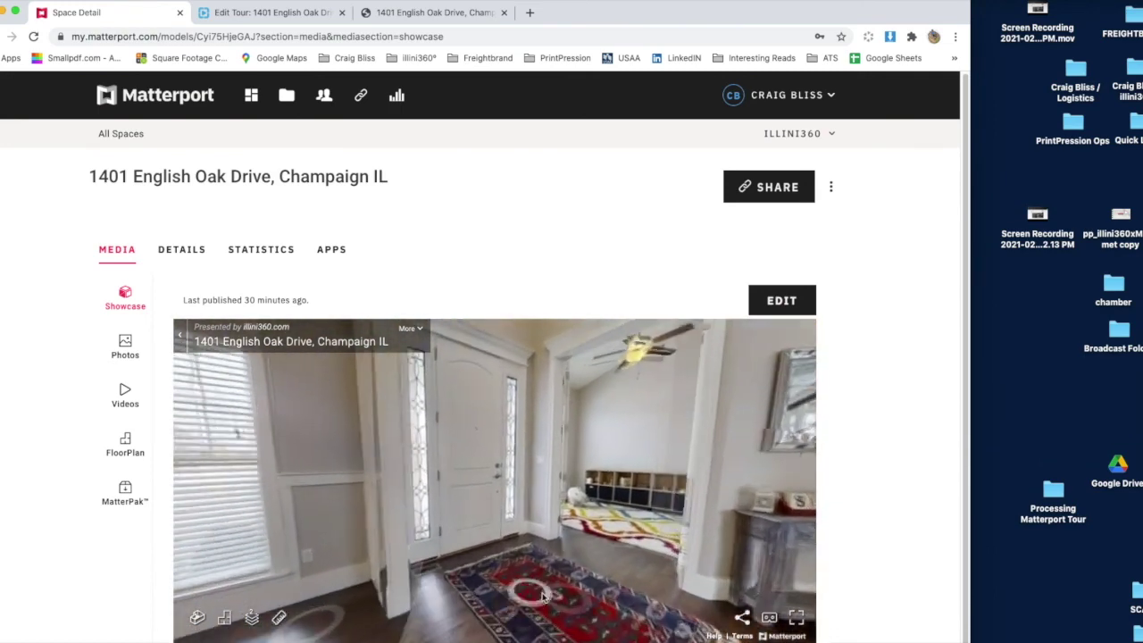
pyautogui.click(641, 557)
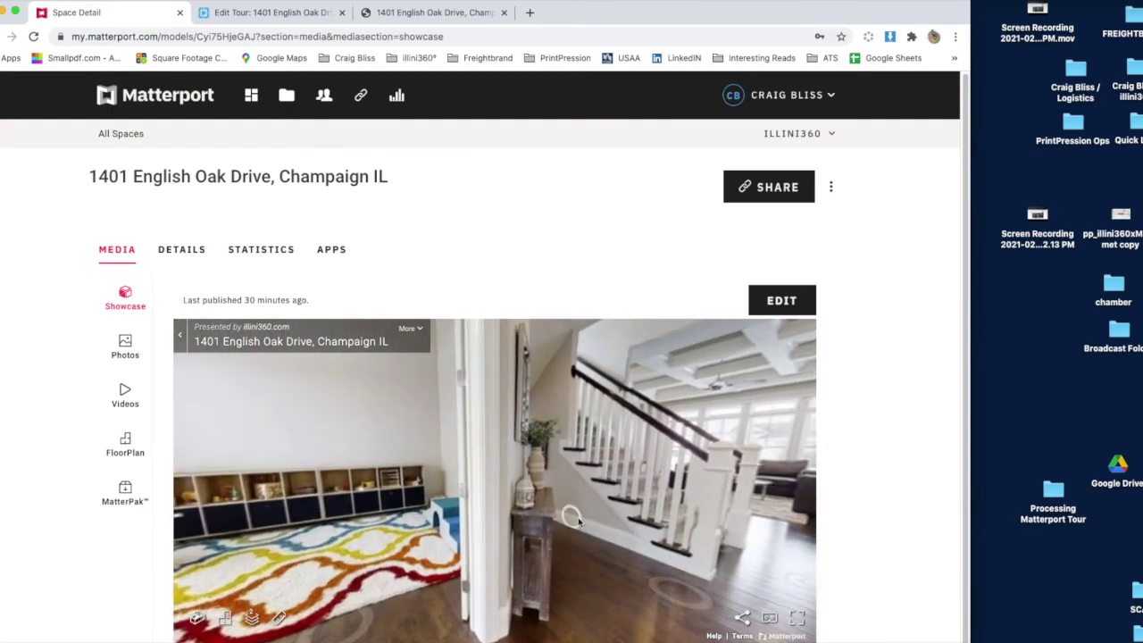
pyautogui.click(568, 607)
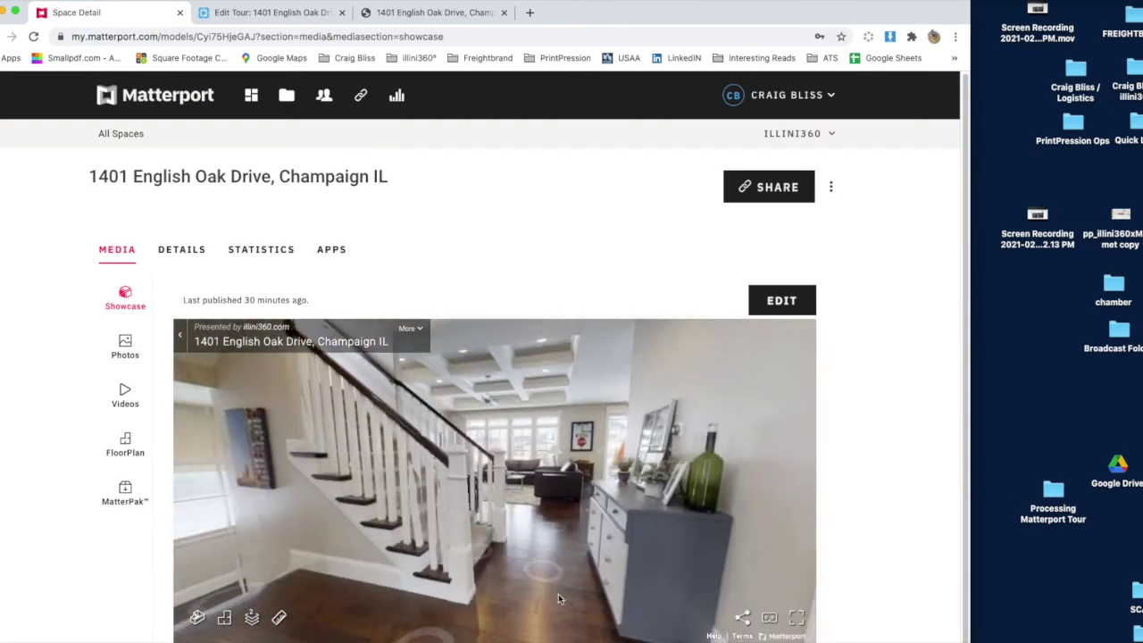
pyautogui.click(523, 527)
pyautogui.moveTo(360, 578); pyautogui.dragTo(664, 529)
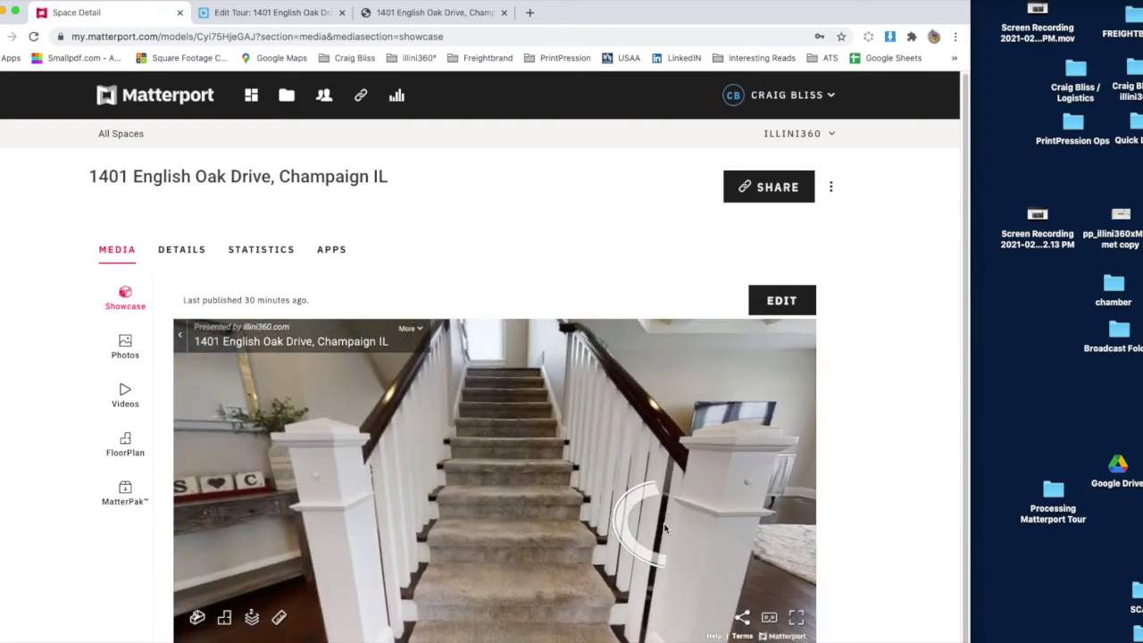
# Step: Climb the staircase to the landing and inspect the view over the lower stairs in the showcase editor
pyautogui.click(488, 462)
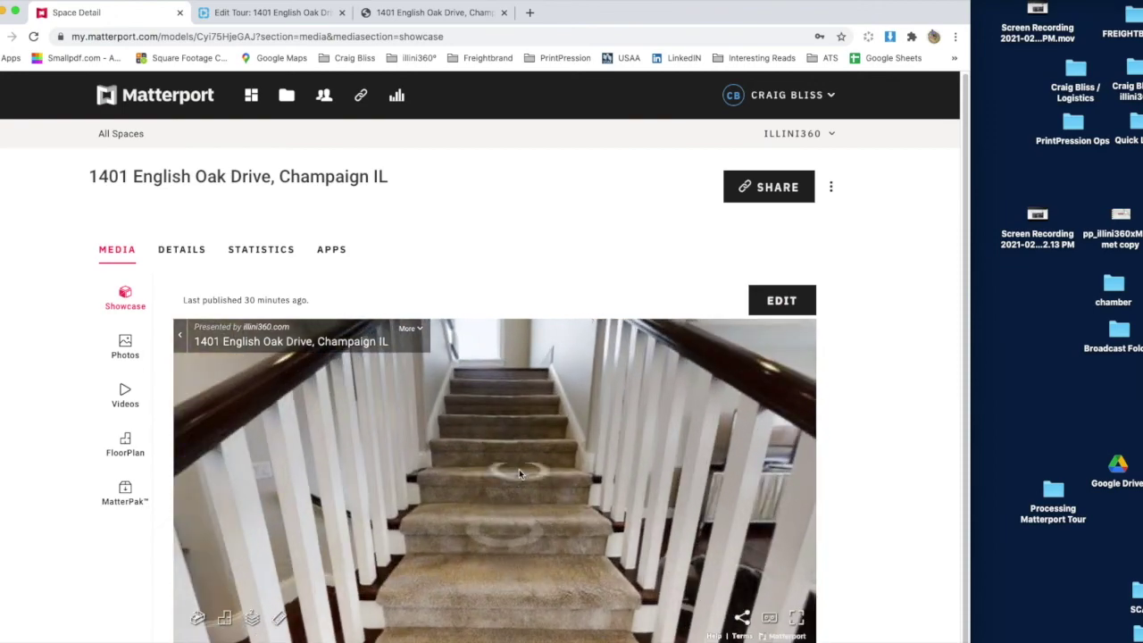
pyautogui.click(519, 474)
pyautogui.click(515, 461)
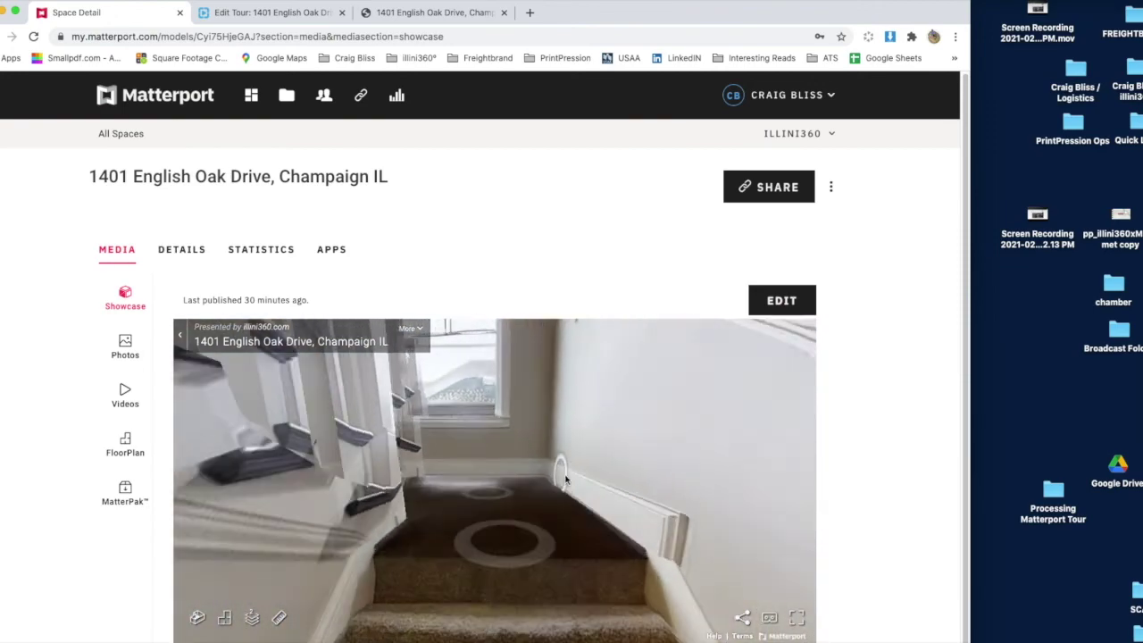
pyautogui.moveTo(140, 455); pyautogui.dragTo(690, 430)
pyautogui.click(690, 431)
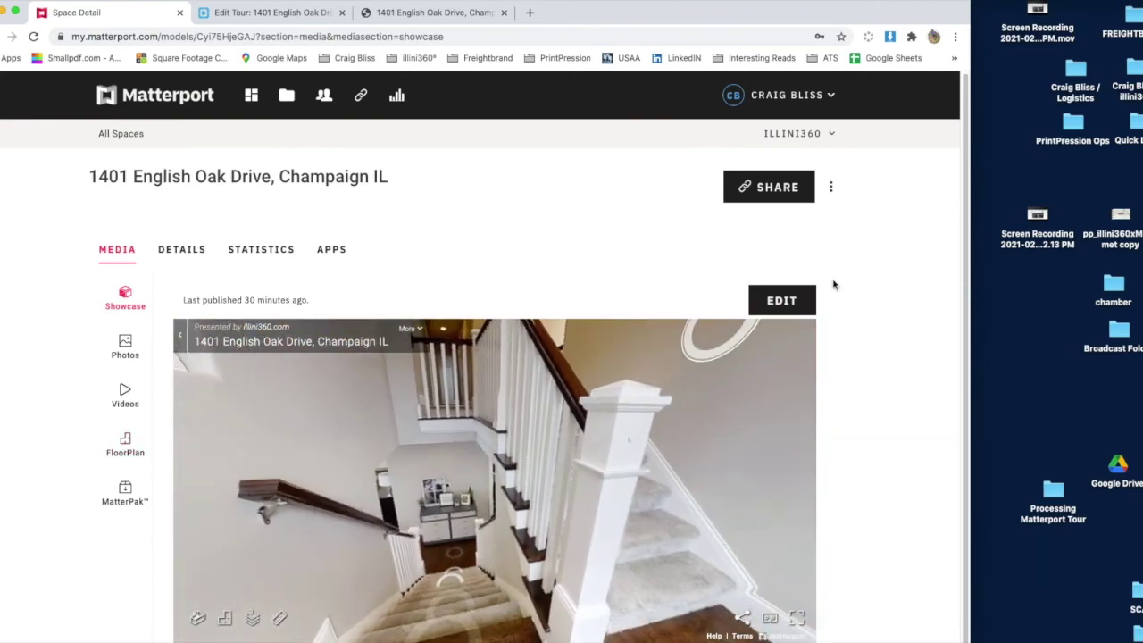
pyautogui.click(790, 323)
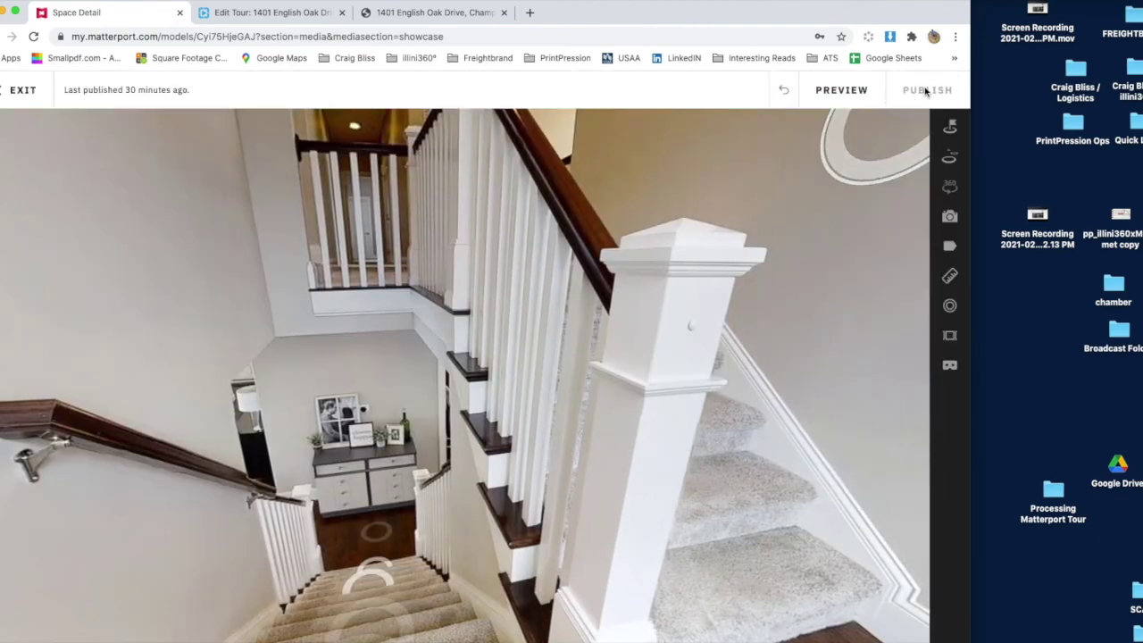
pyautogui.click(24, 92)
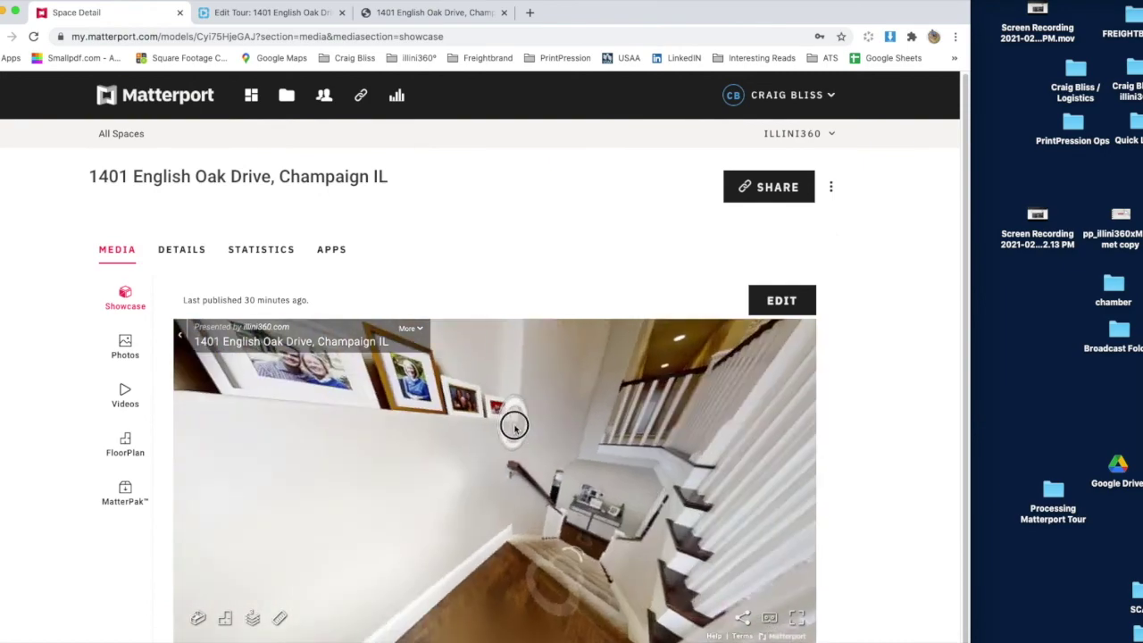
# Step: Walk back down to the main floor and through the living room toward the eat-in kitchen
pyautogui.click(496, 571)
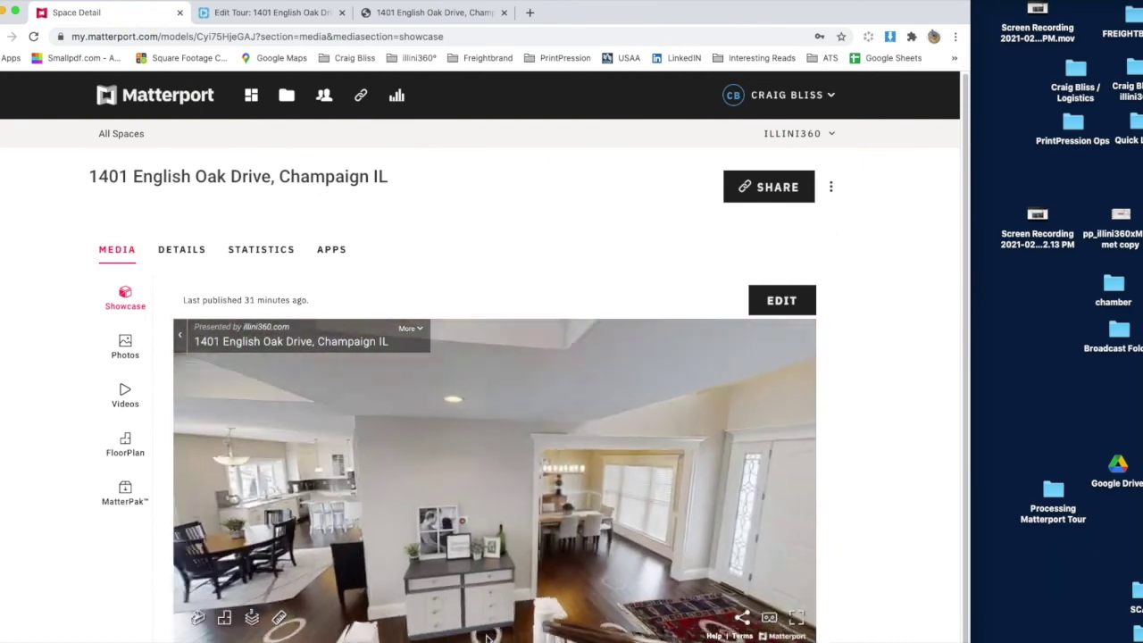
pyautogui.click(526, 568)
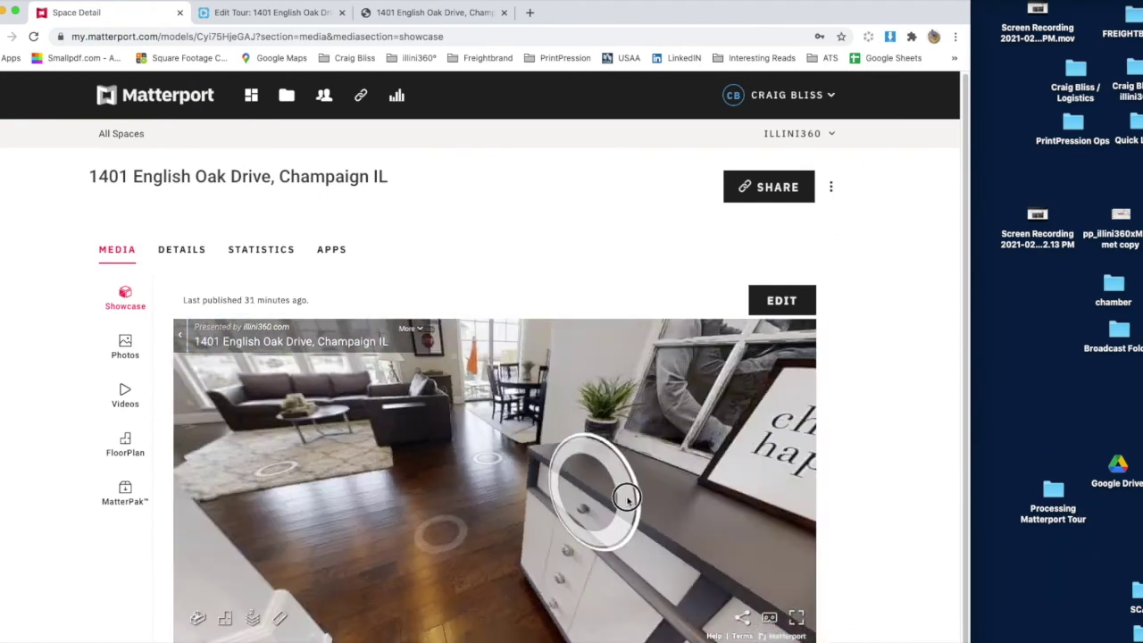
pyautogui.click(501, 574)
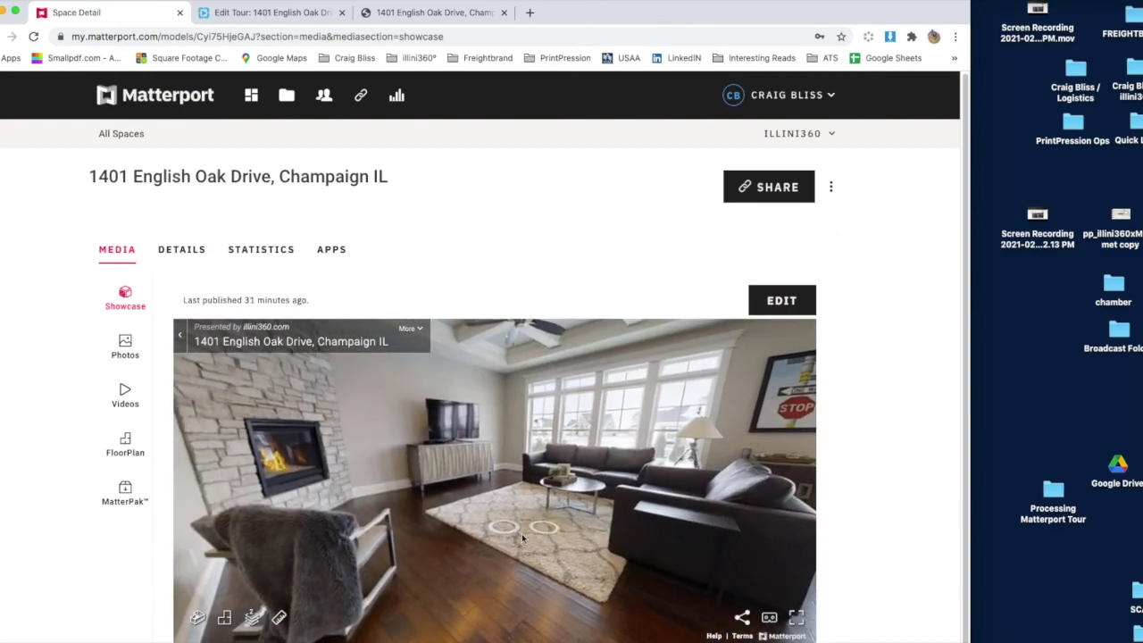
pyautogui.moveTo(491, 535); pyautogui.dragTo(318, 494)
pyautogui.click(549, 551)
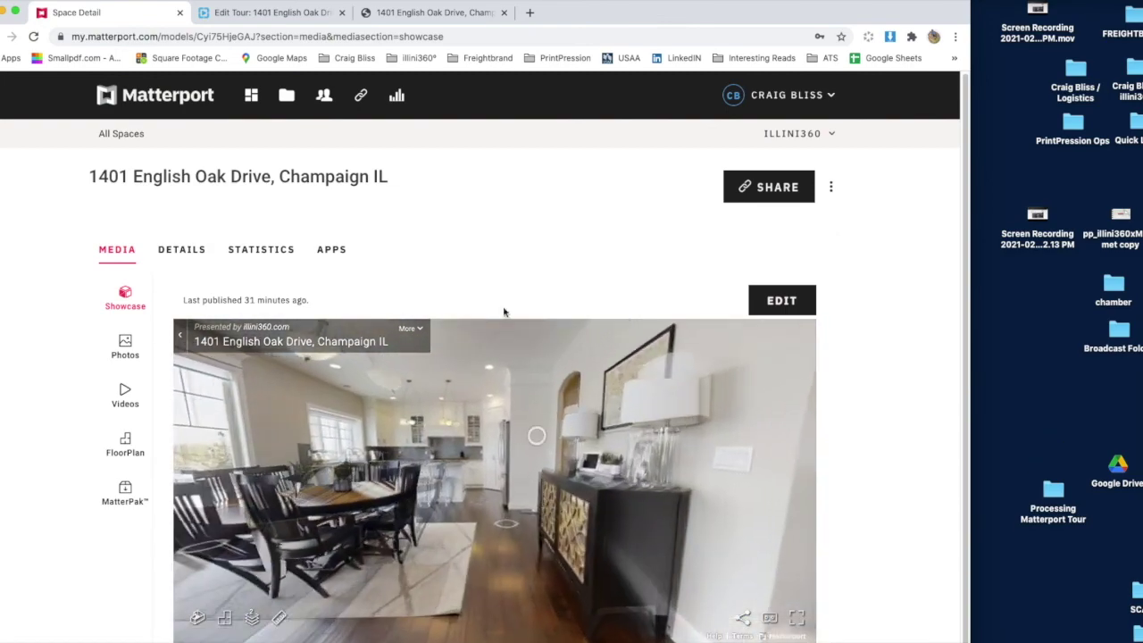